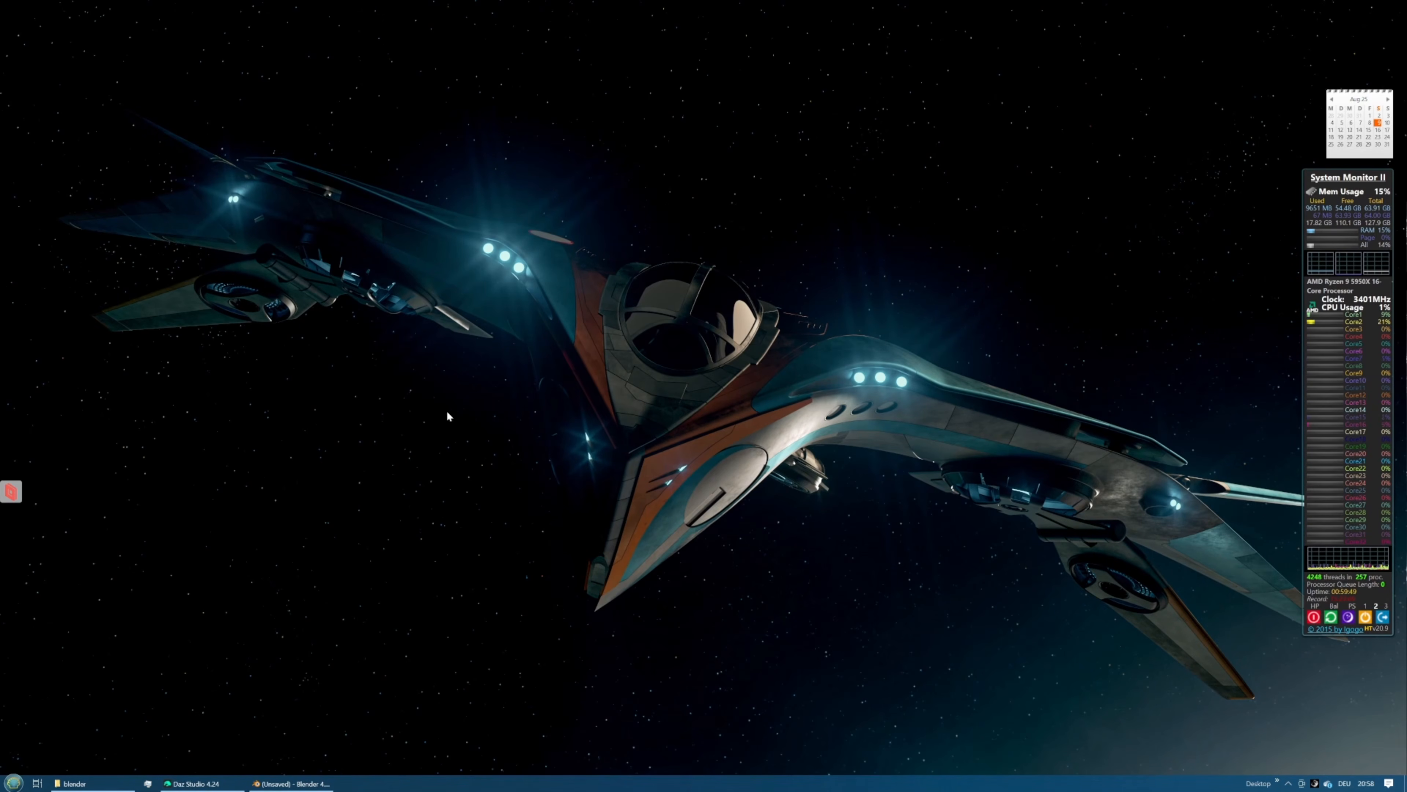
# In Daz Studio, search the products for "dish" and load the PD Set Rusted environment from the Parabolic Dish product
pyautogui.click(195, 783)
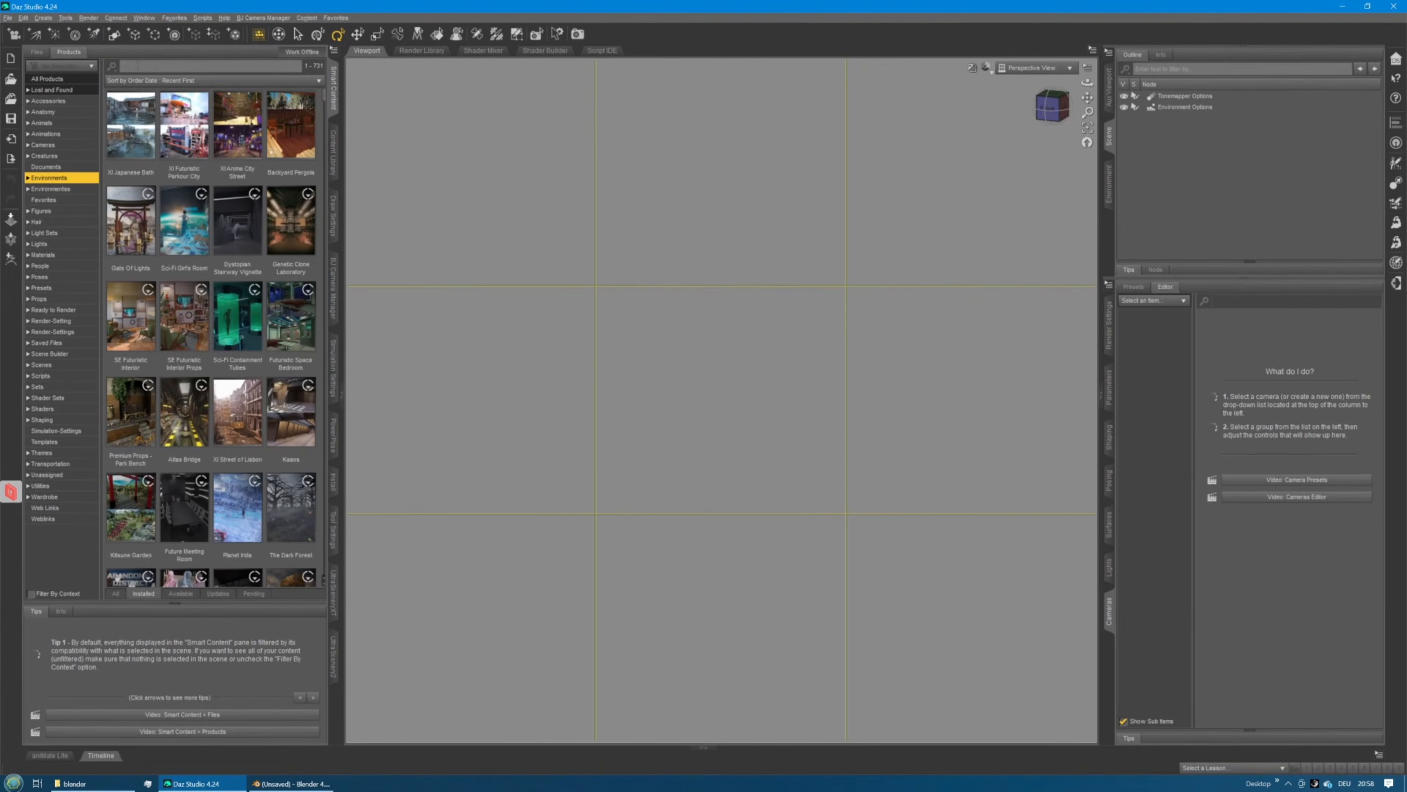
pyautogui.write('dish')
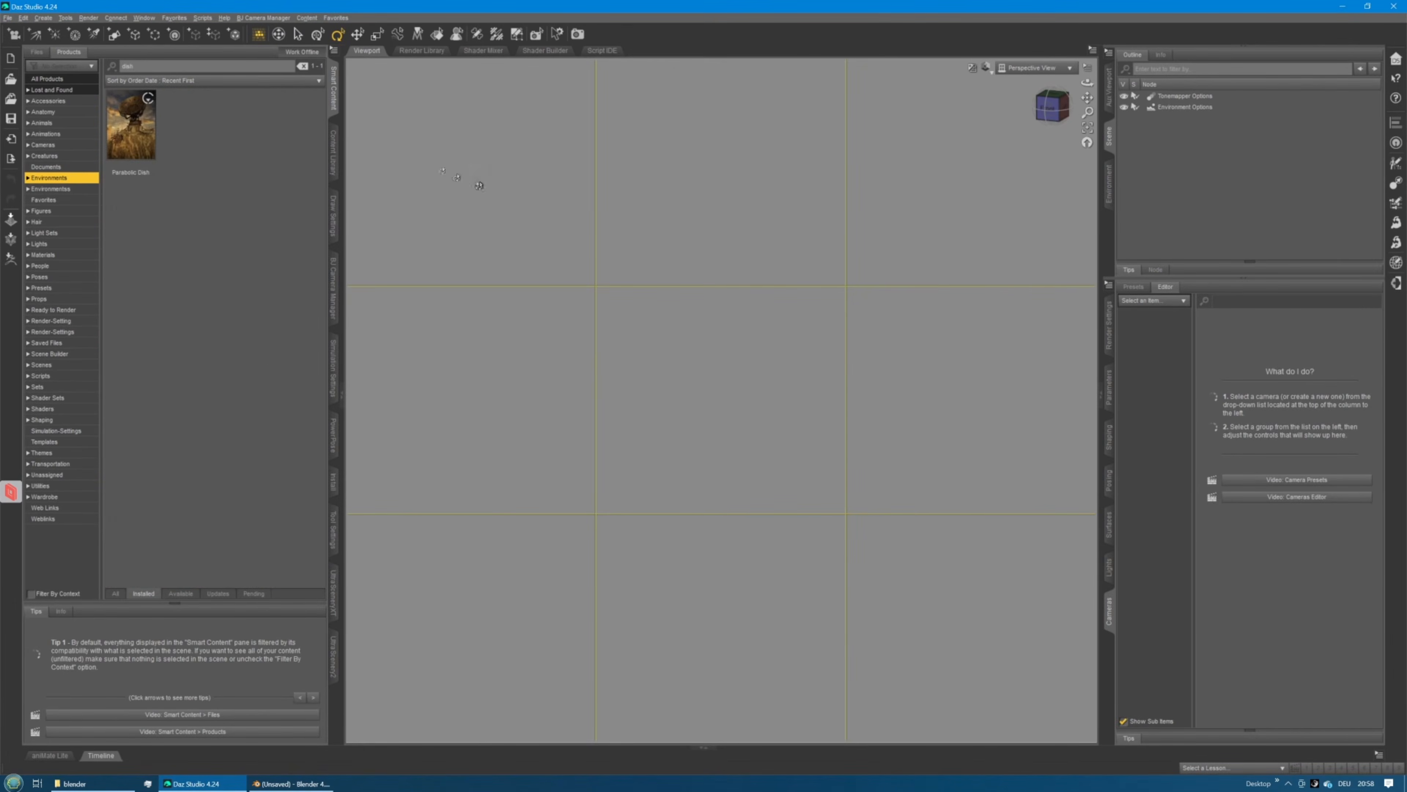
pyautogui.doubleClick(115, 135)
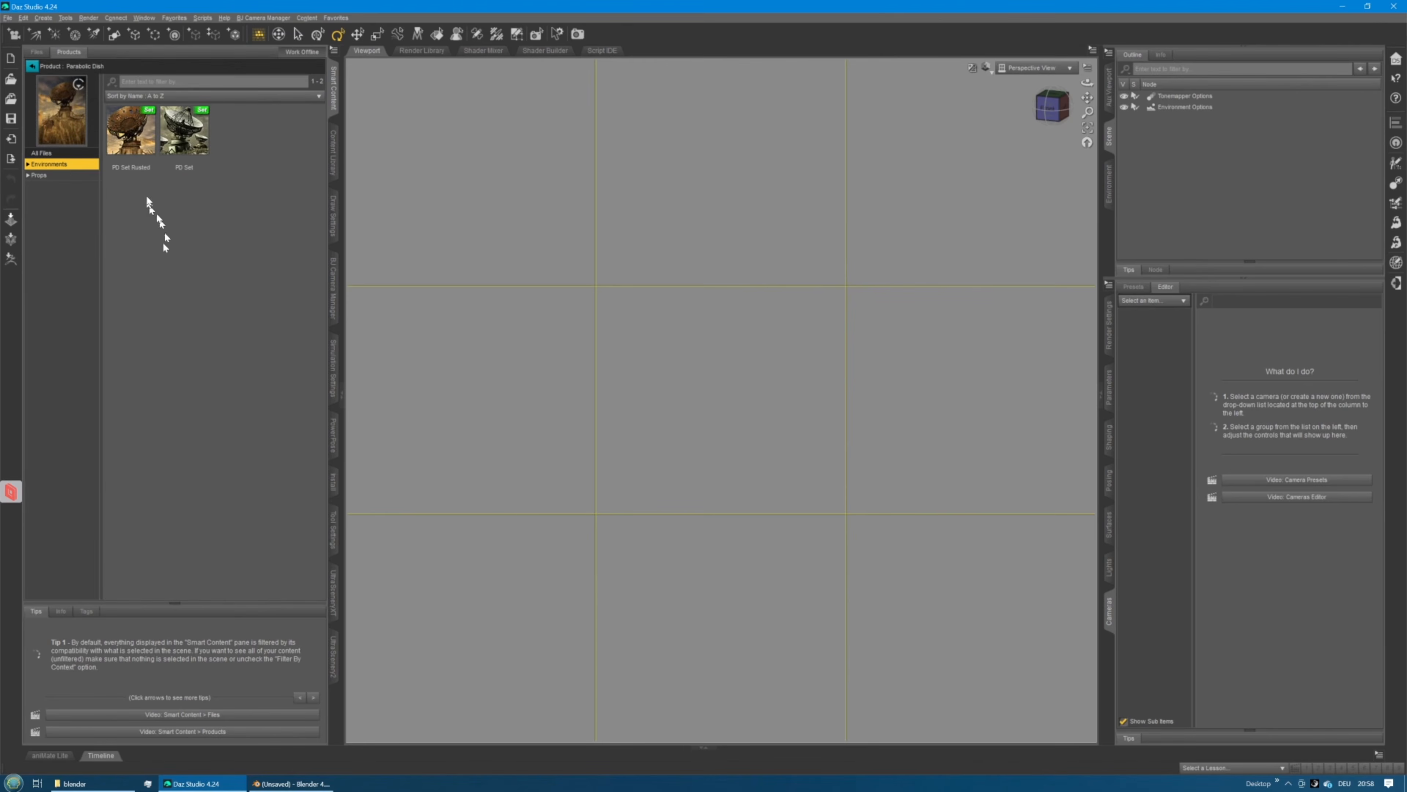
pyautogui.doubleClick(130, 144)
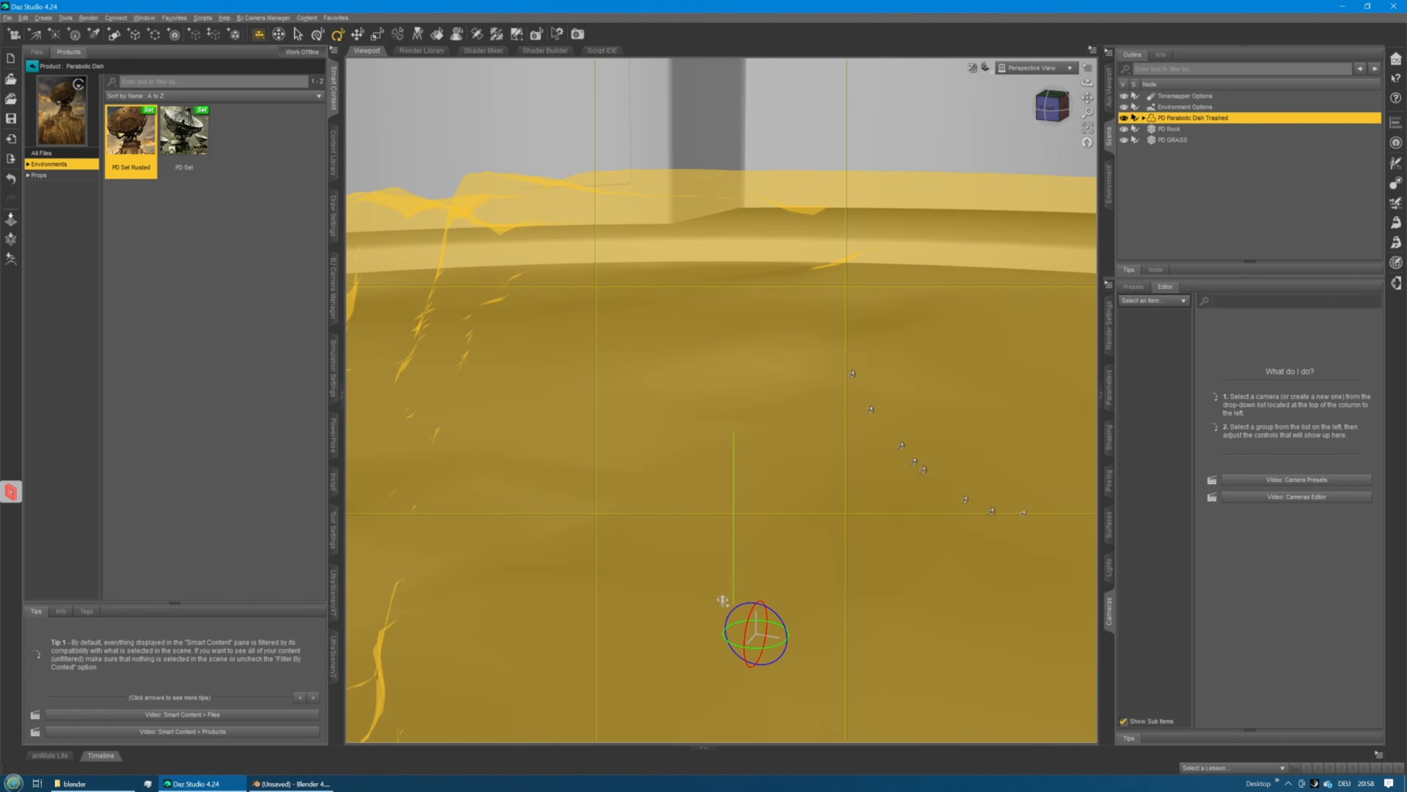
pyautogui.scroll(-10, 803, 394)
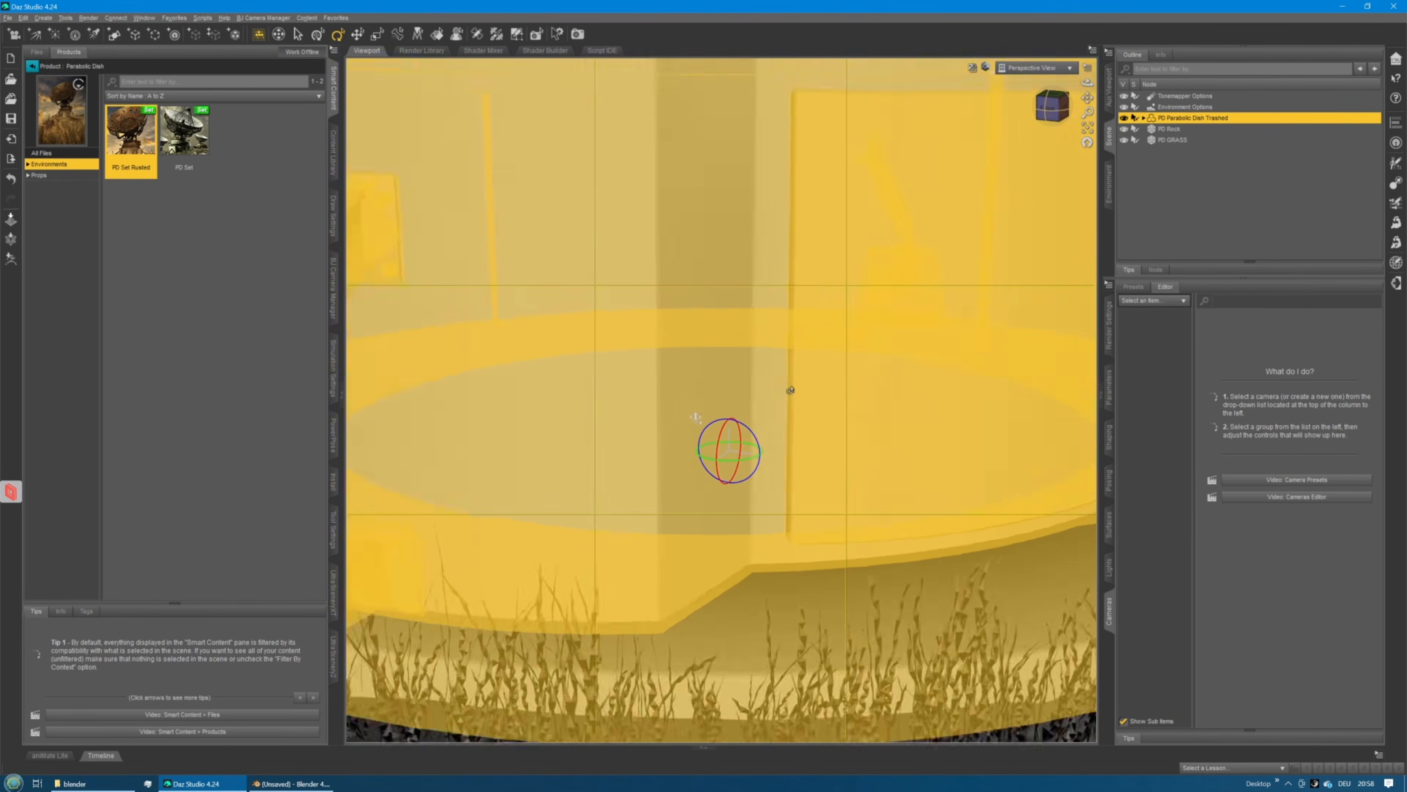
pyautogui.scroll(-10, 776, 398)
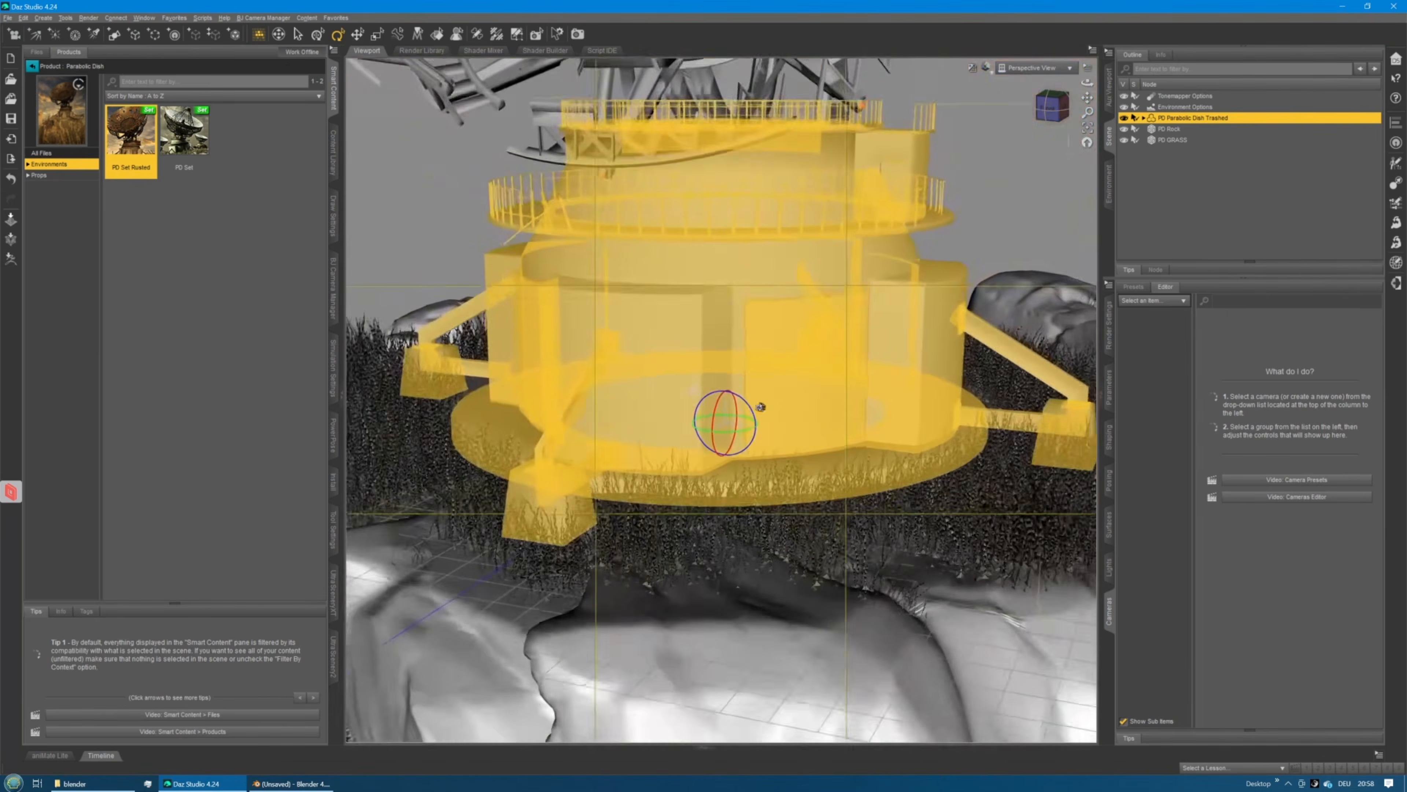
pyautogui.scroll(-10, 752, 404)
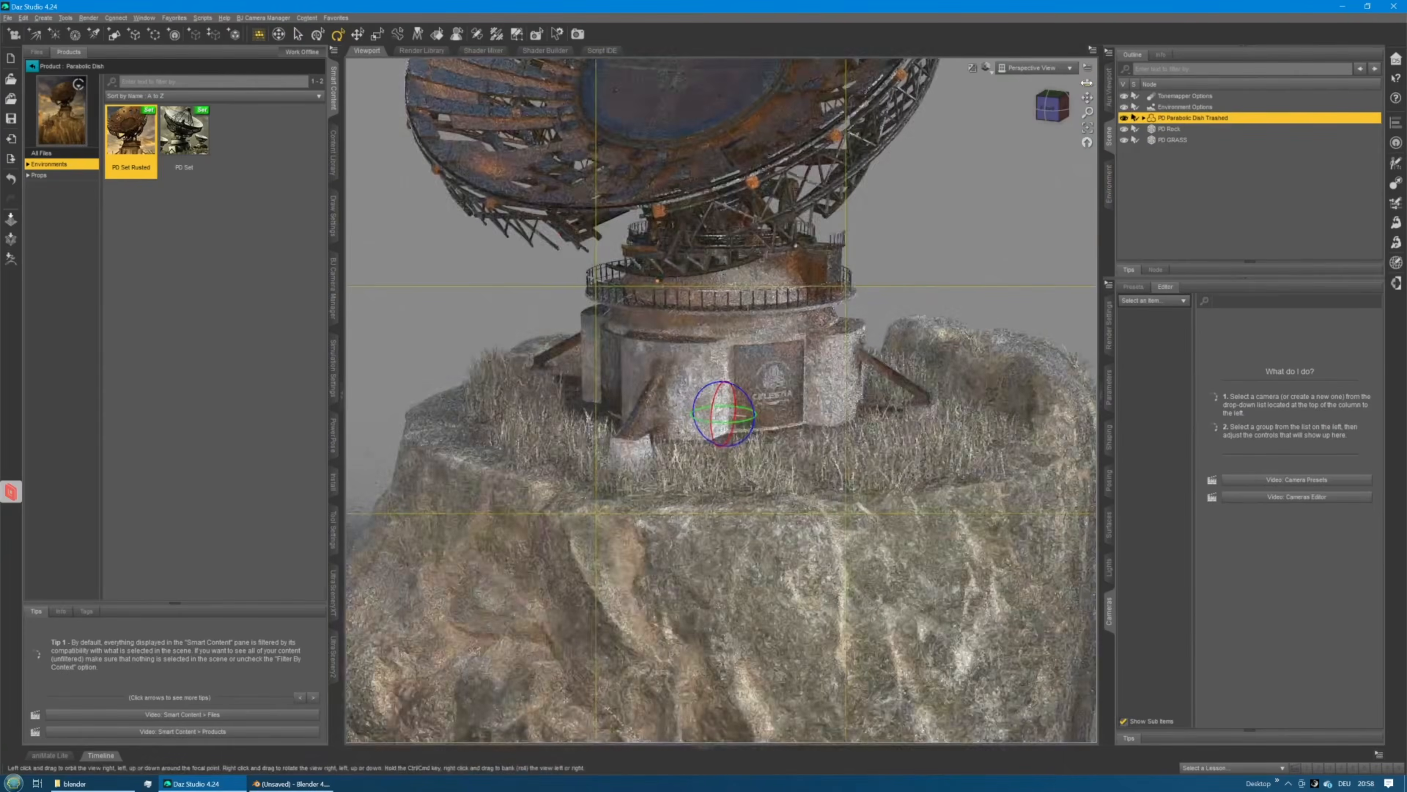
pyautogui.moveTo(1087, 83); pyautogui.dragTo(1086, 49)
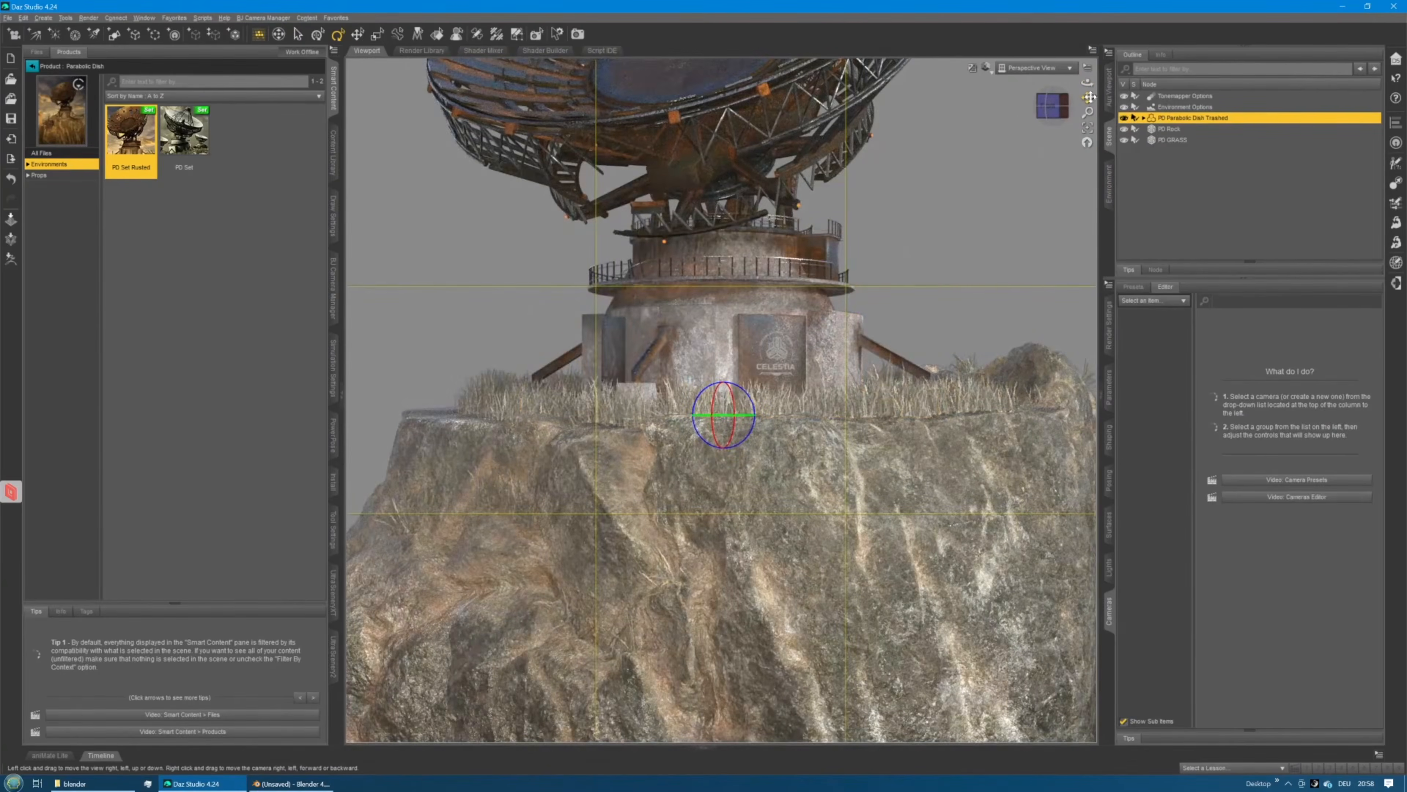
pyautogui.moveTo(1087, 97); pyautogui.dragTo(1087, 81)
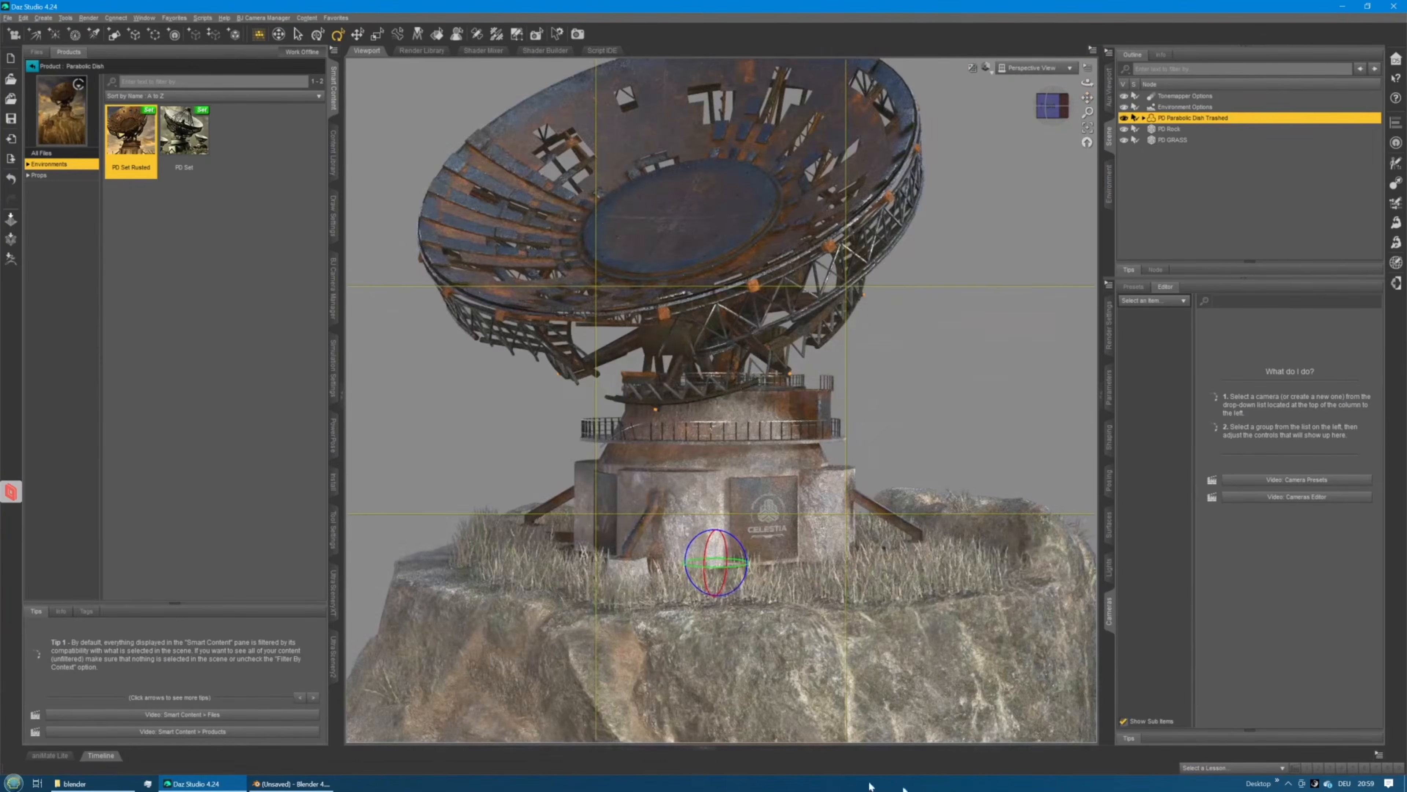
pyautogui.click(1123, 720)
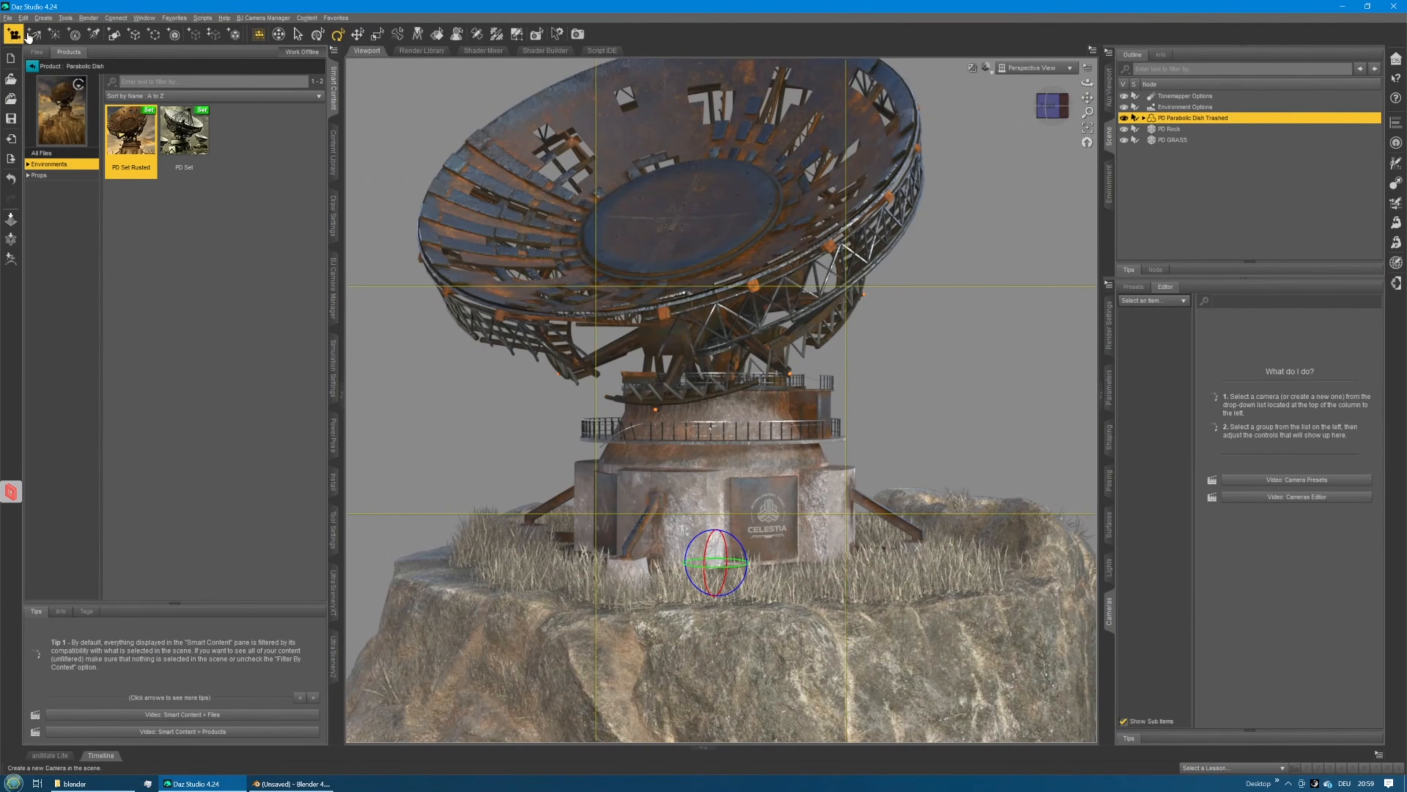
# Save the scene as "dish" in the blender scenes folder with the default scene save options
pyautogui.click(7, 17)
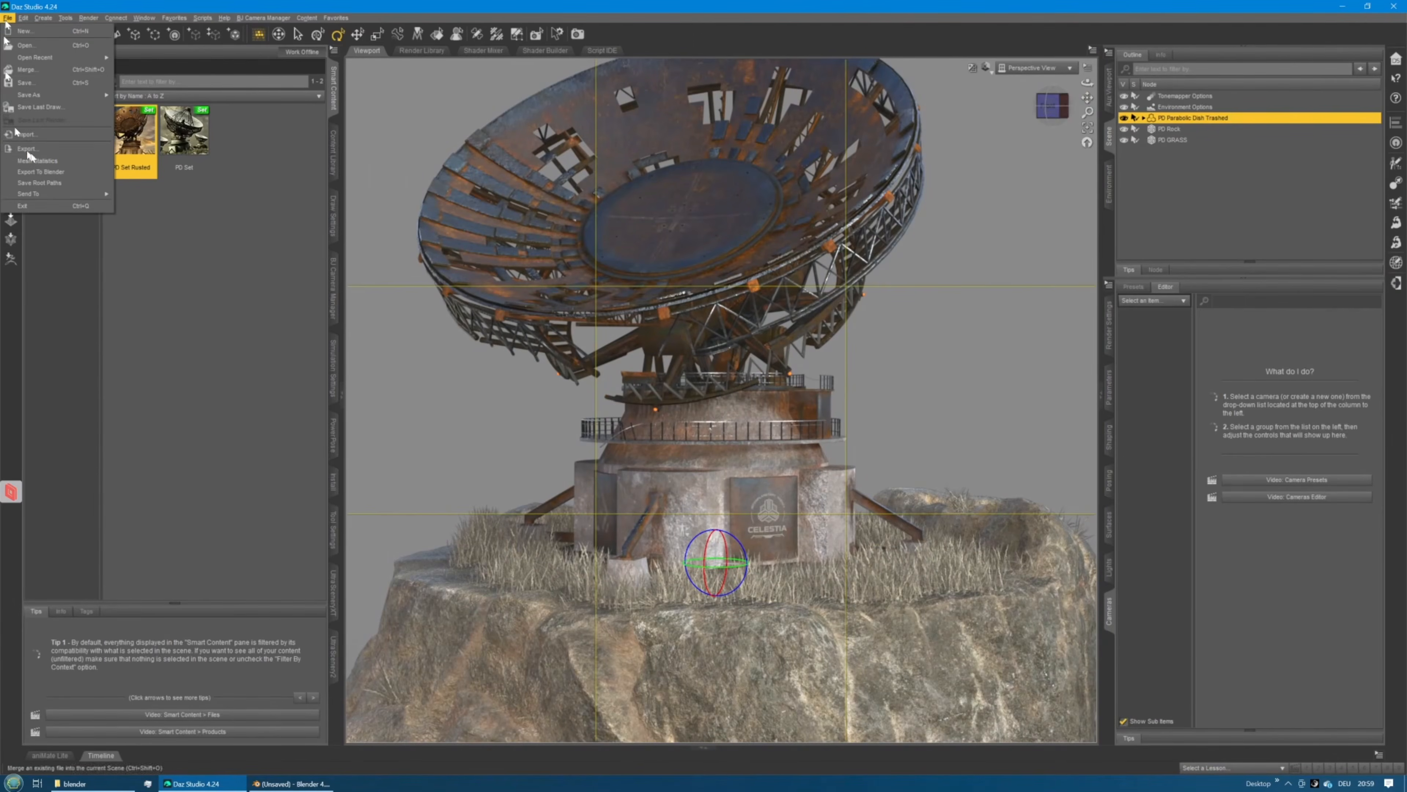
pyautogui.moveTo(55, 95)
pyautogui.click(153, 98)
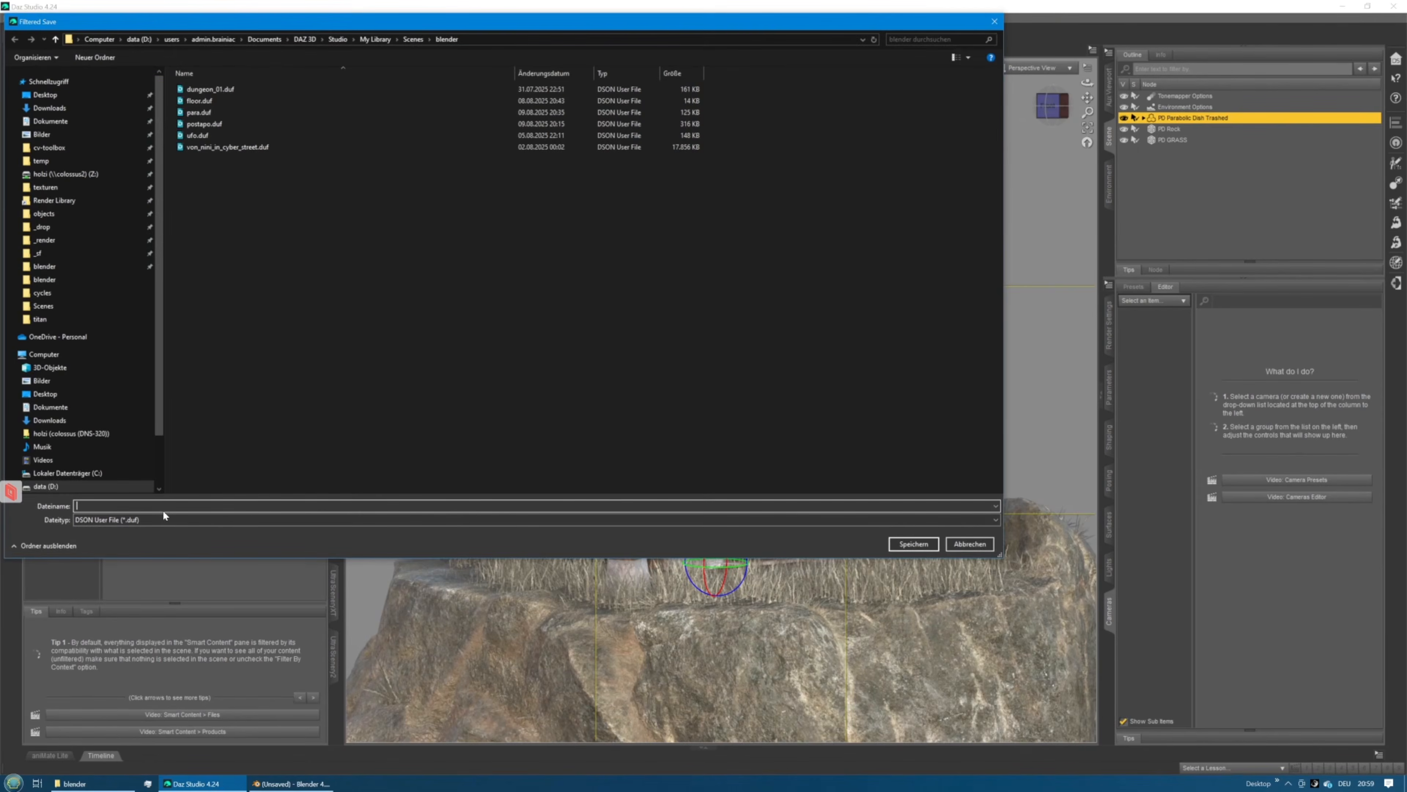
pyautogui.write('ds')
pyautogui.press('BackSpace')
pyautogui.write('ish')
pyautogui.press('Return')
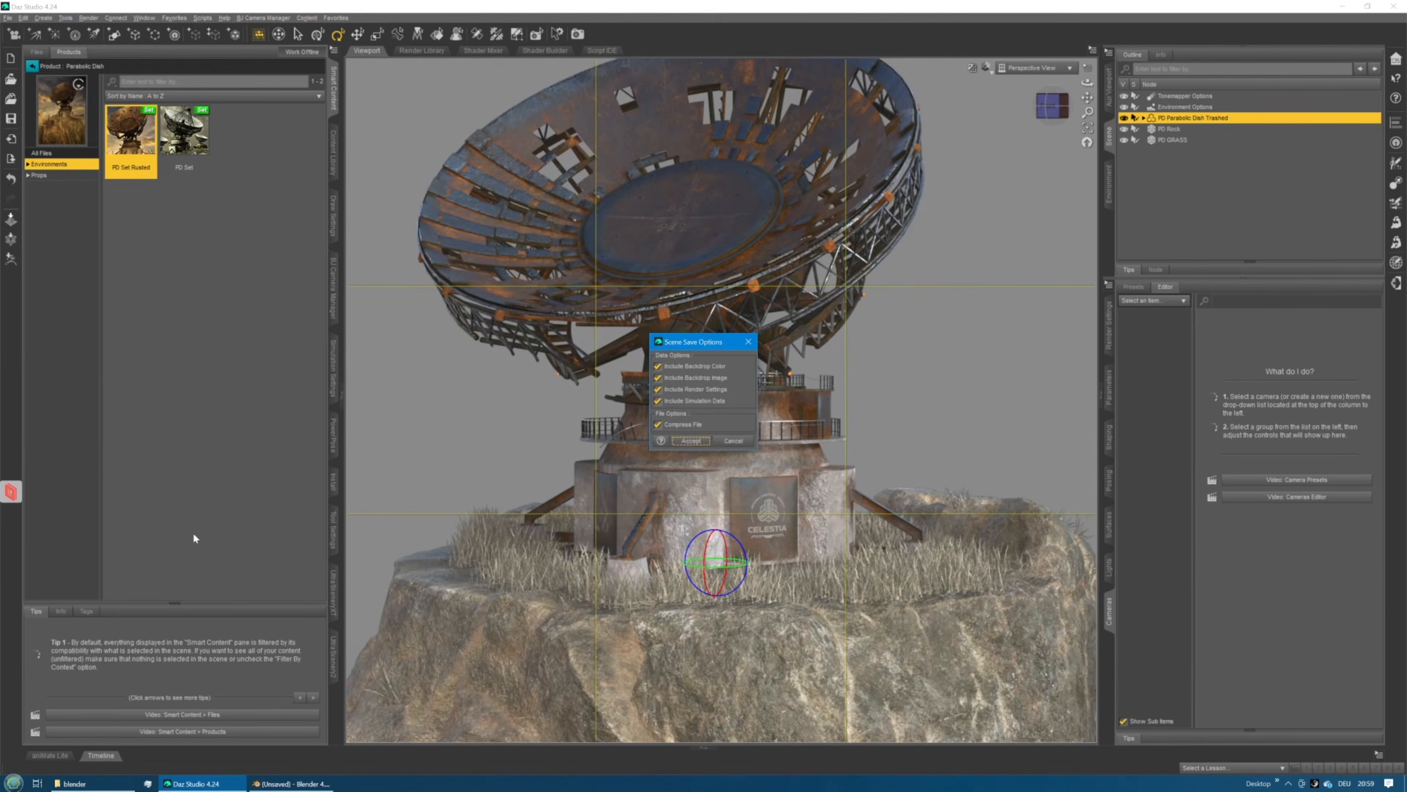
pyautogui.click(690, 441)
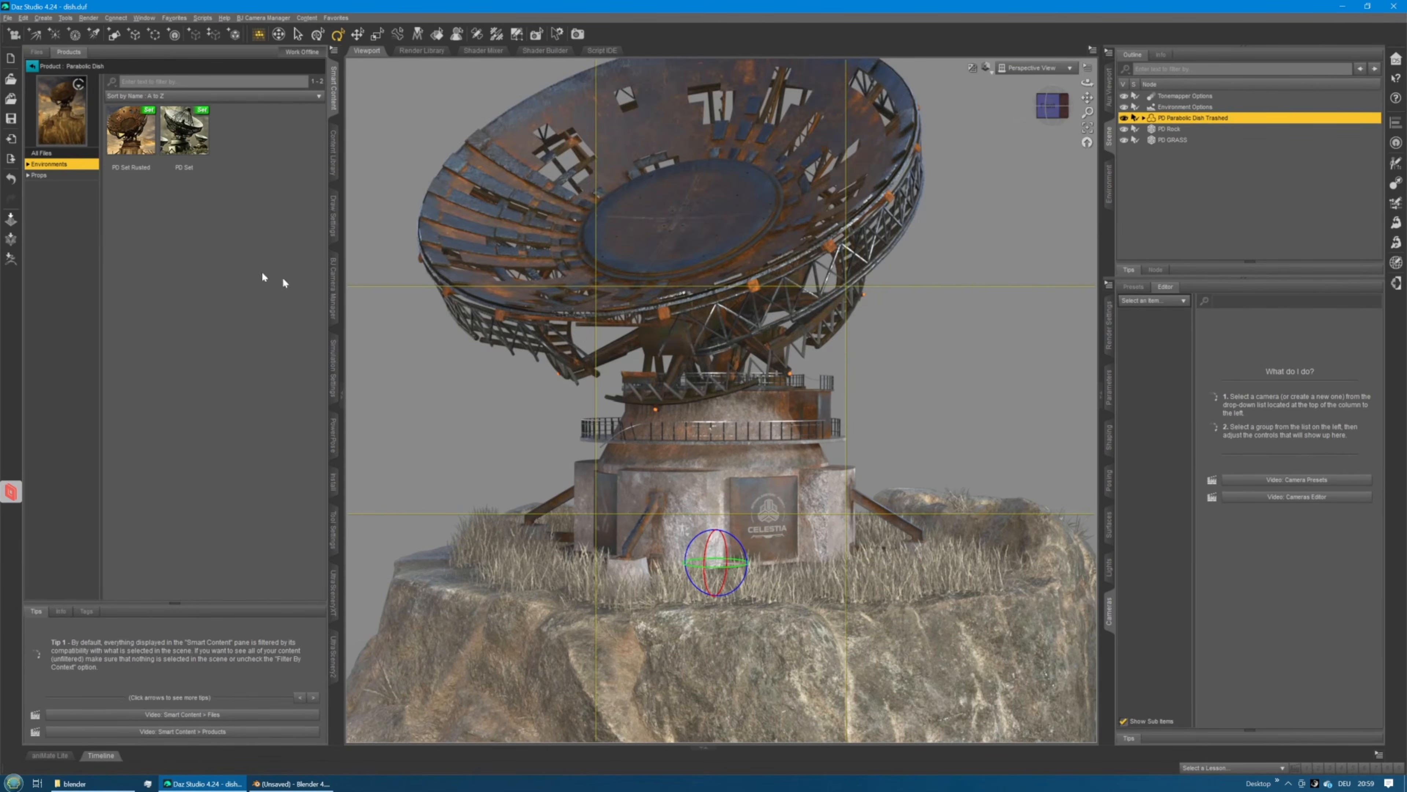
# Export the scene to Blender as dish.dbz in the blender scenes folder, with Default Location turned off
pyautogui.click(7, 18)
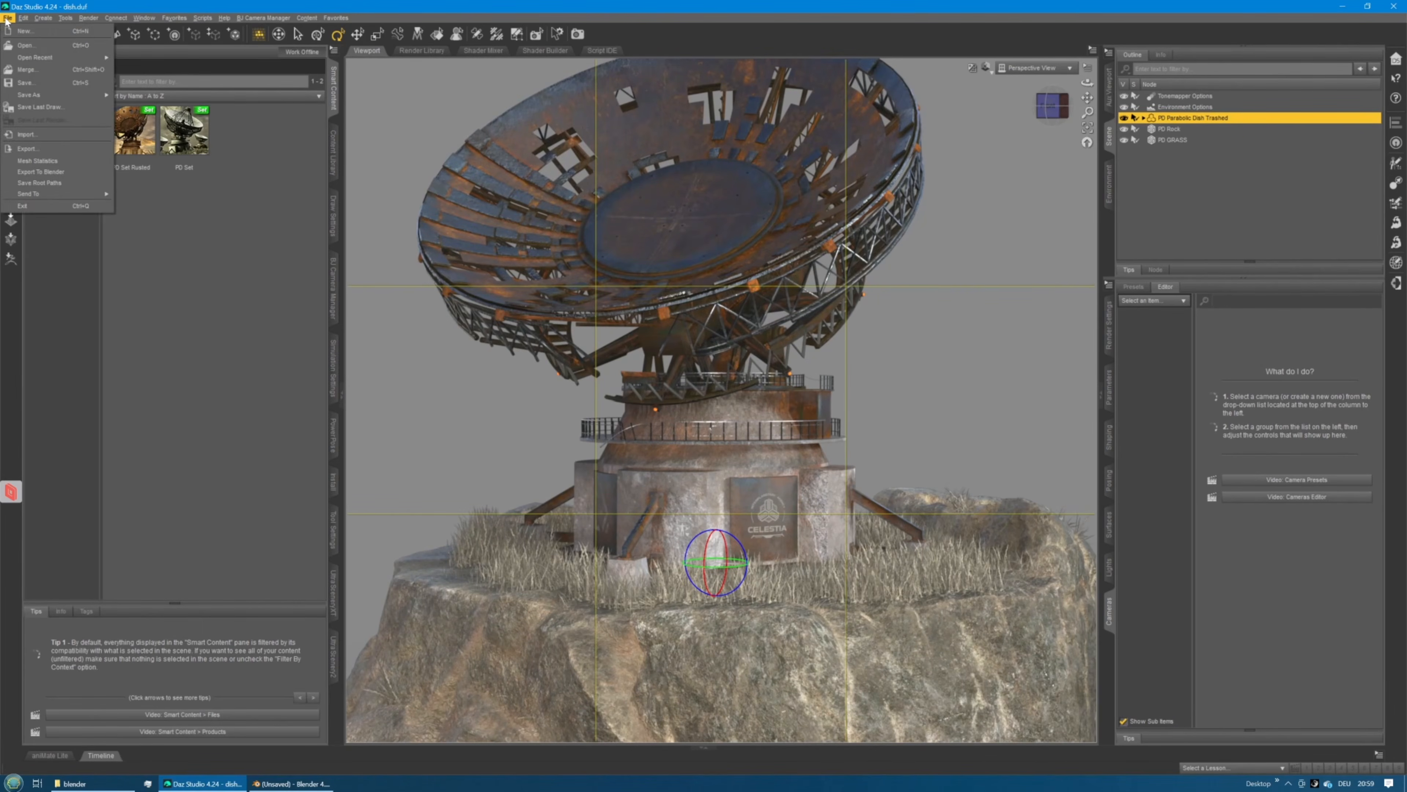
pyautogui.click(61, 172)
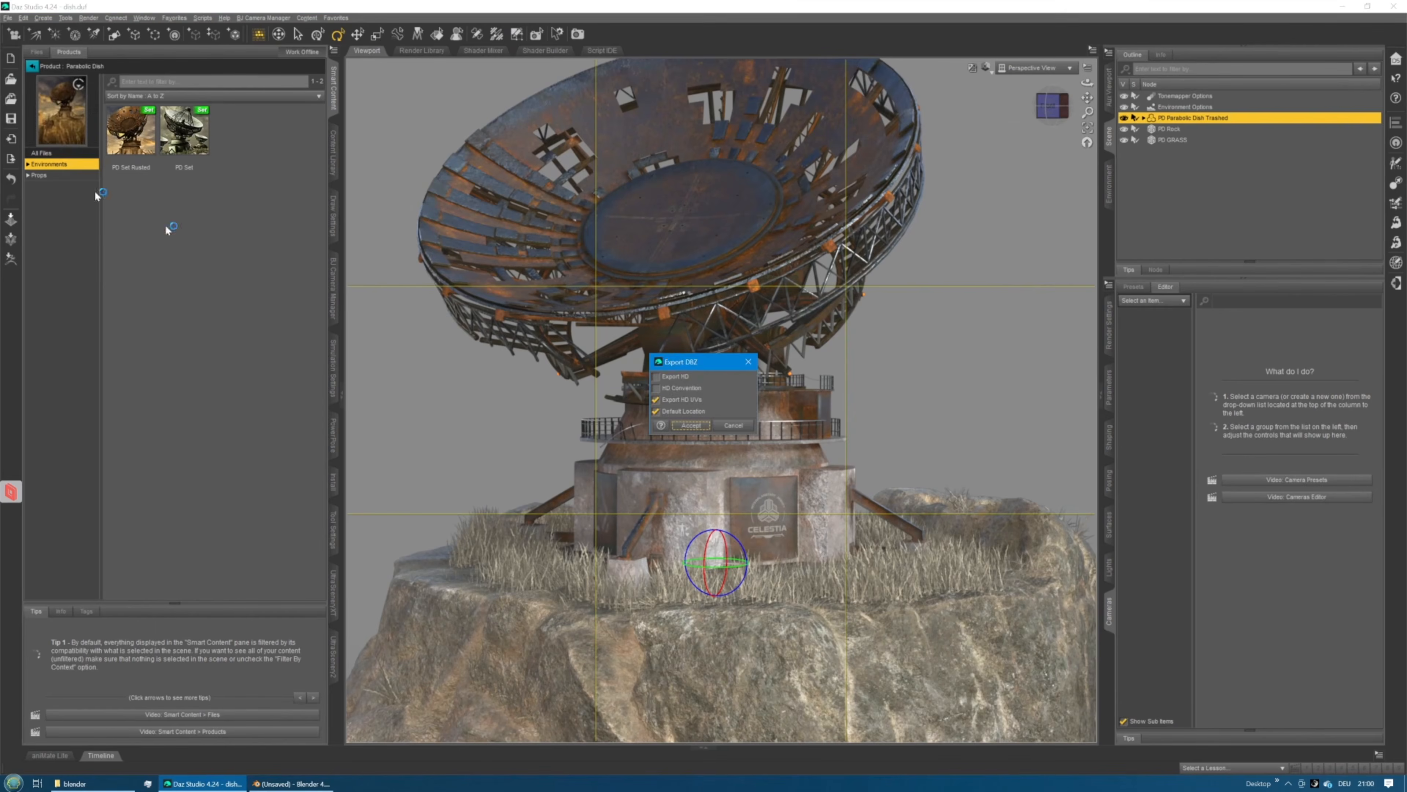
pyautogui.click(657, 413)
pyautogui.click(689, 425)
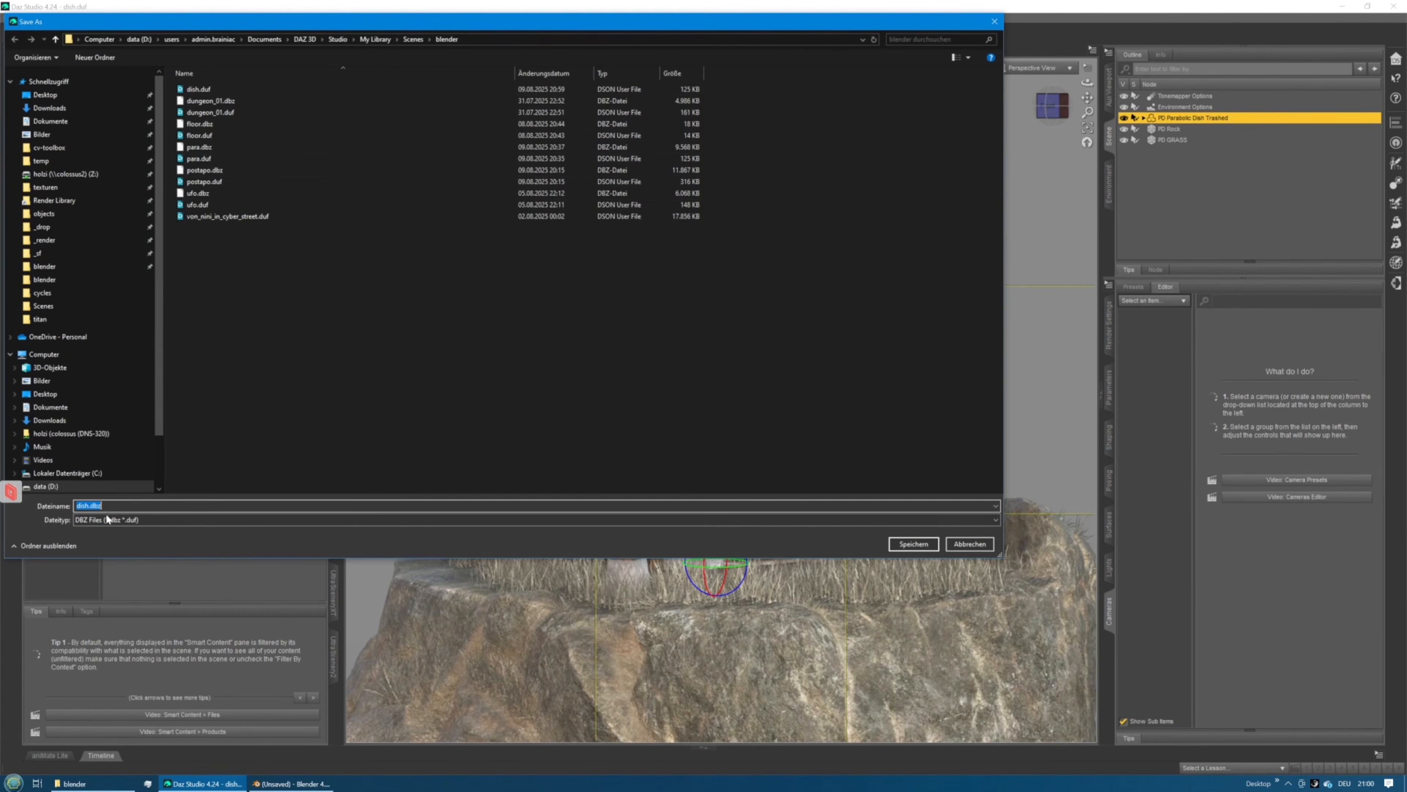
pyautogui.click(116, 506)
pyautogui.click(911, 543)
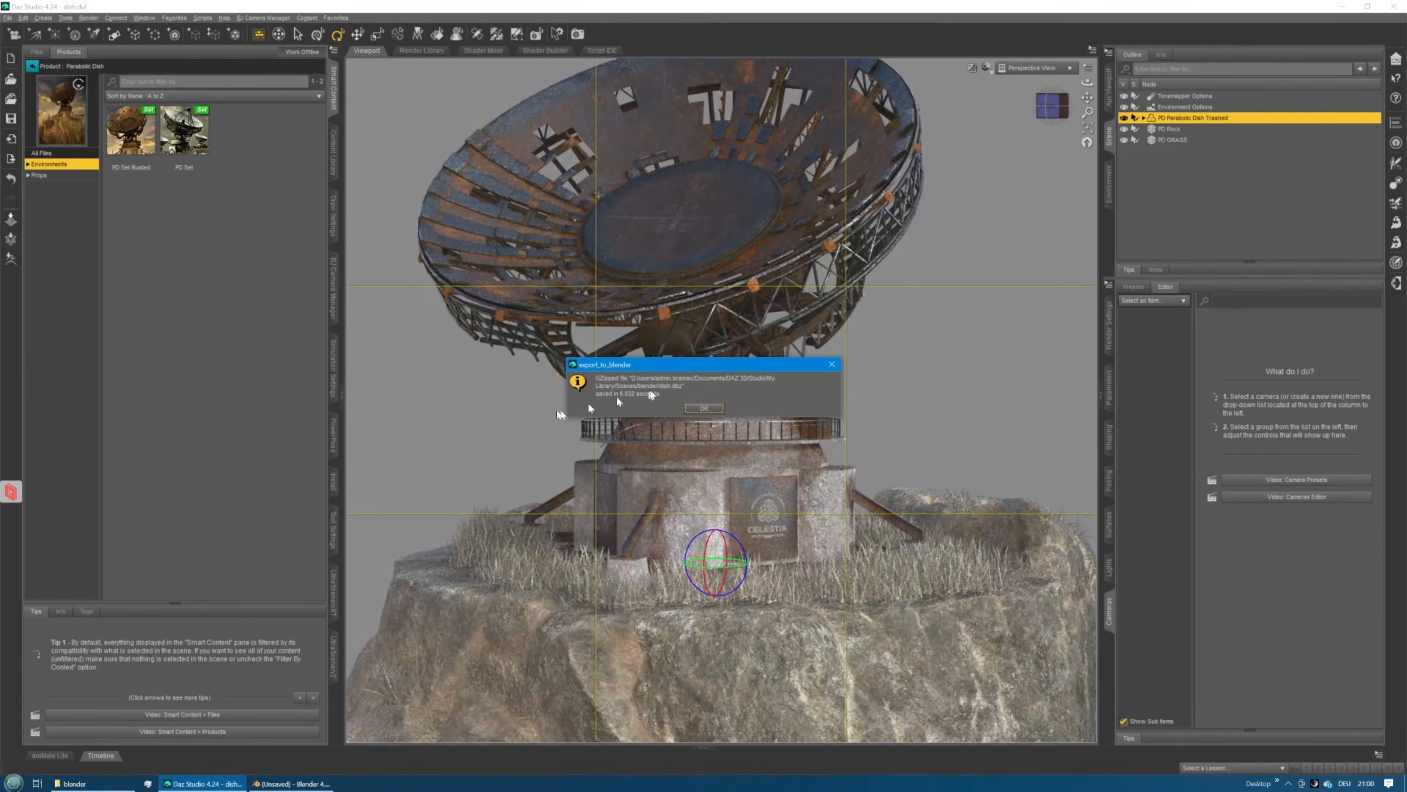
pyautogui.click(703, 408)
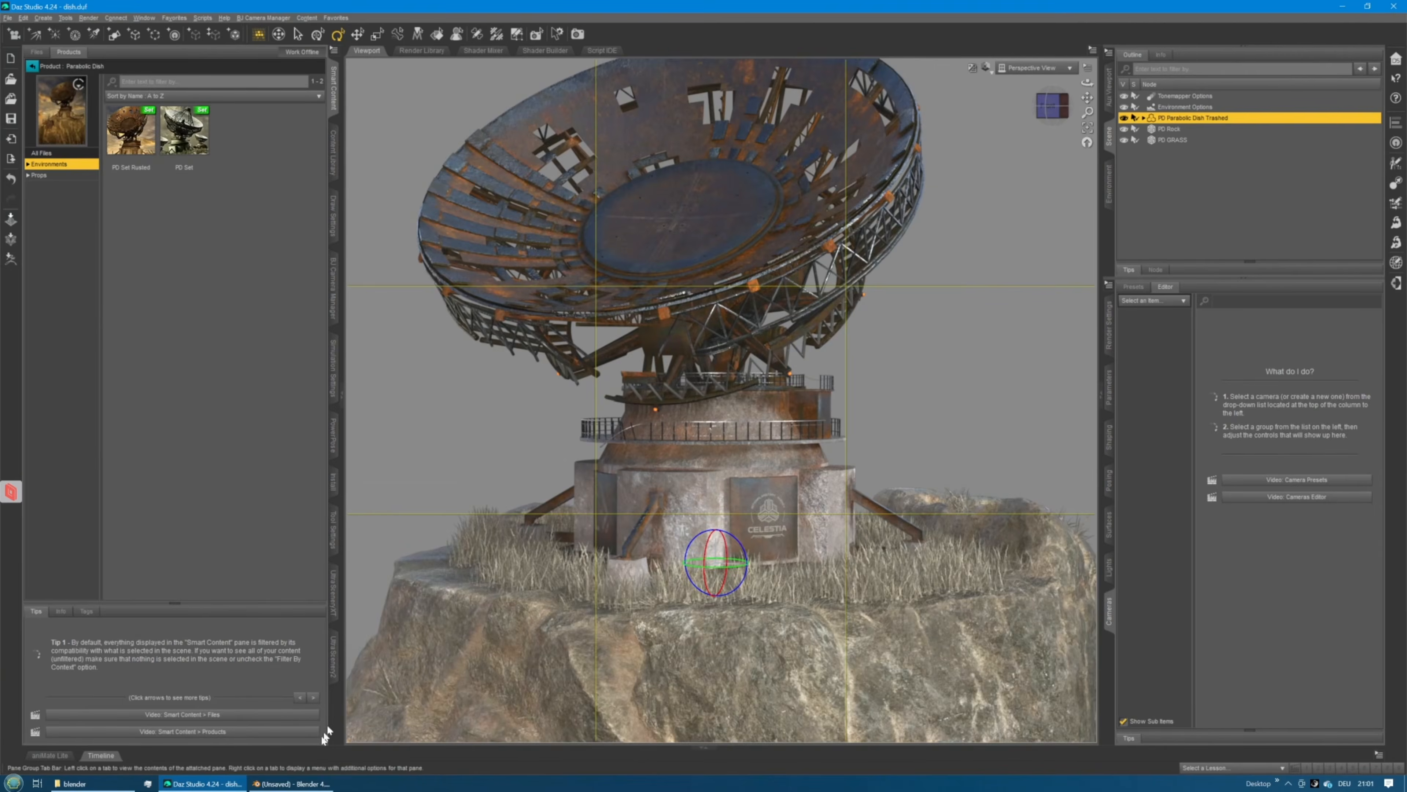
# Switch to Blender and import dish.duf from the blender scenes folder using the DAZ Setup add-on's Easy Import DAZ
pyautogui.click(289, 784)
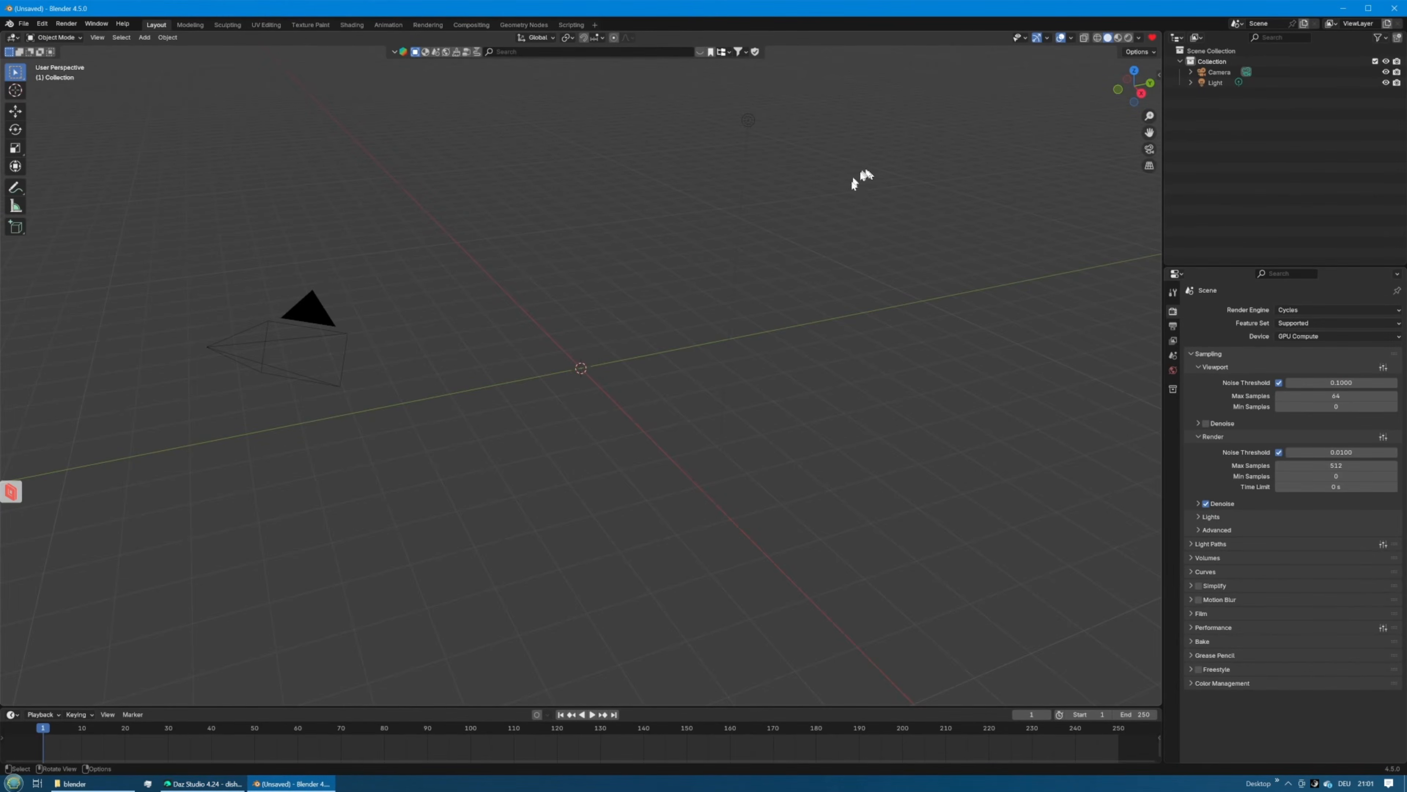
pyautogui.click(1157, 73)
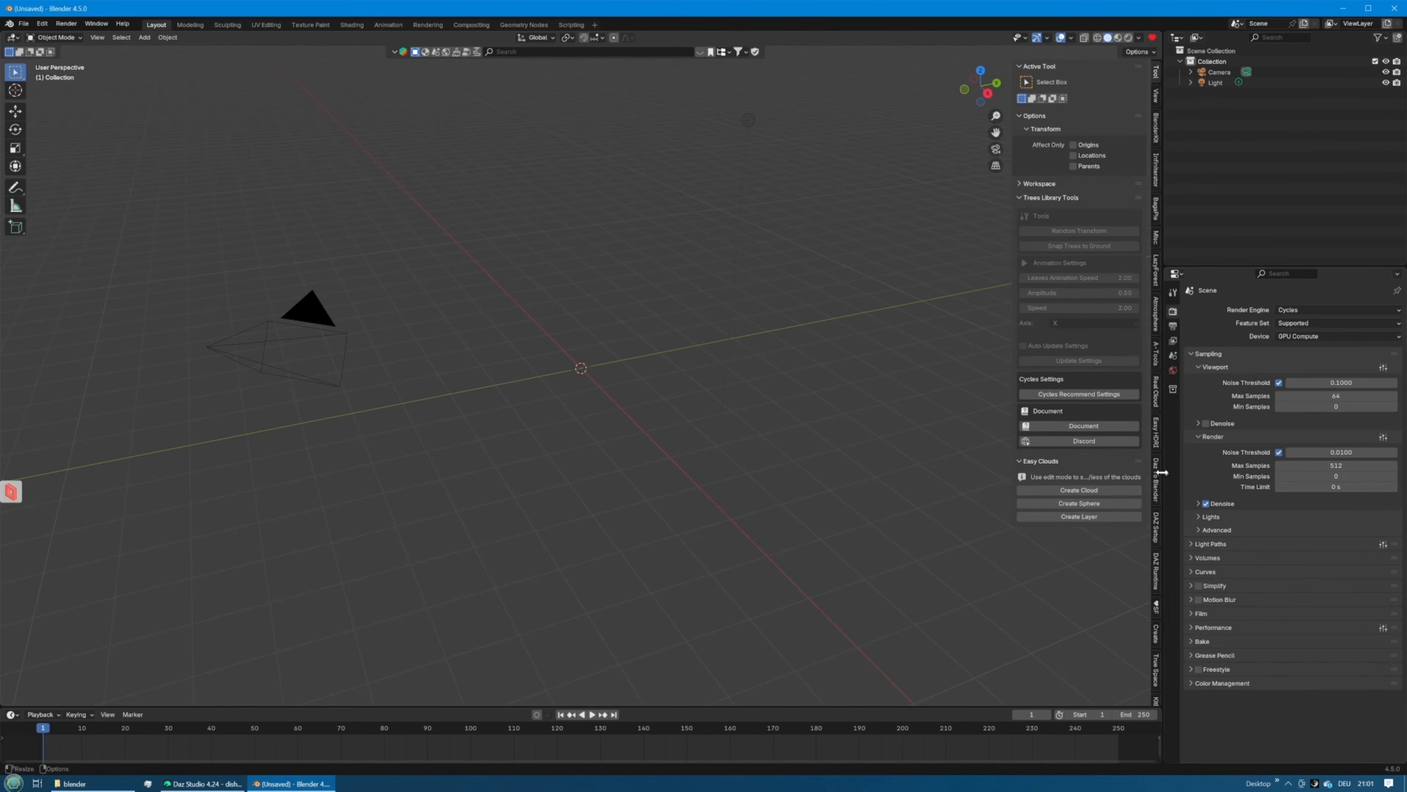
pyautogui.scroll(-4, 1159, 507)
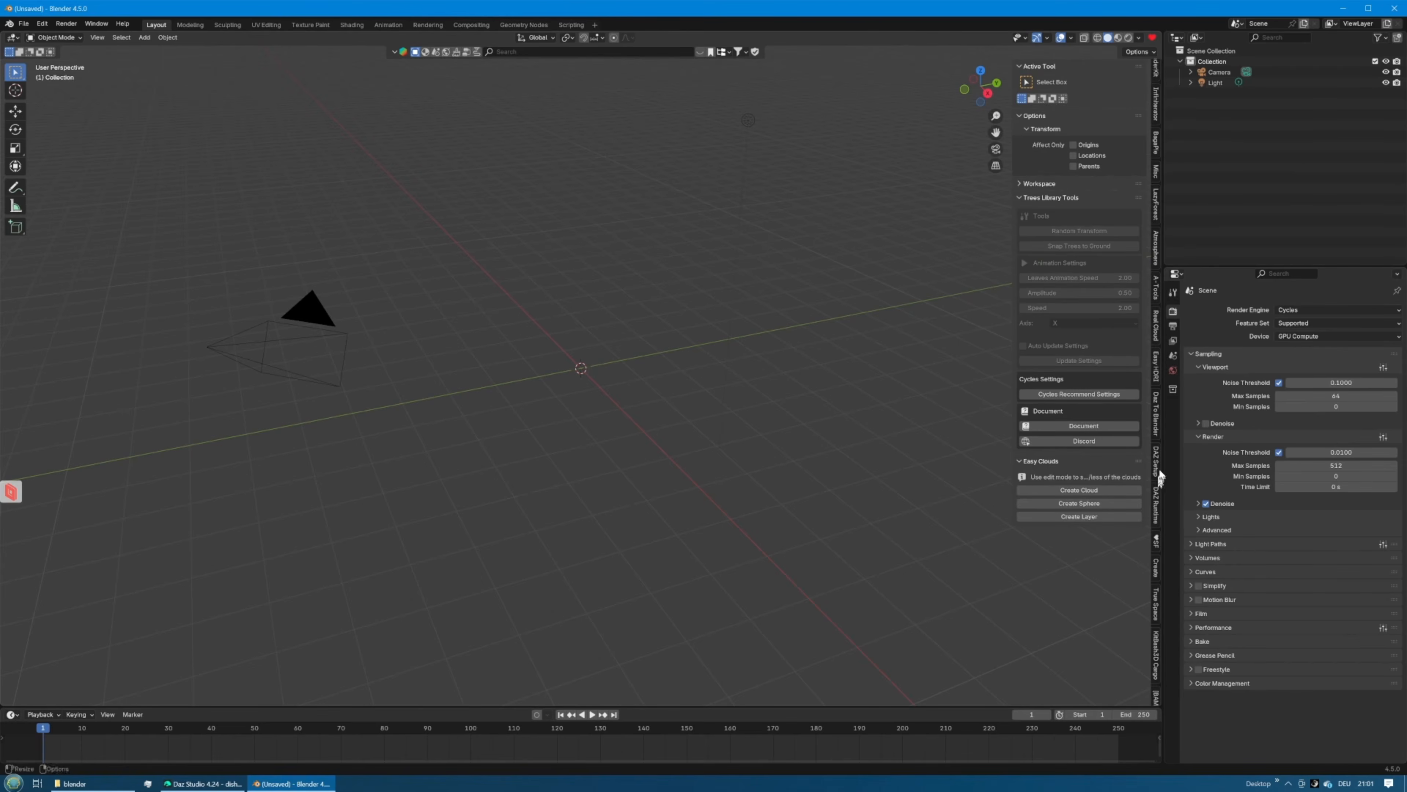
pyautogui.click(1154, 458)
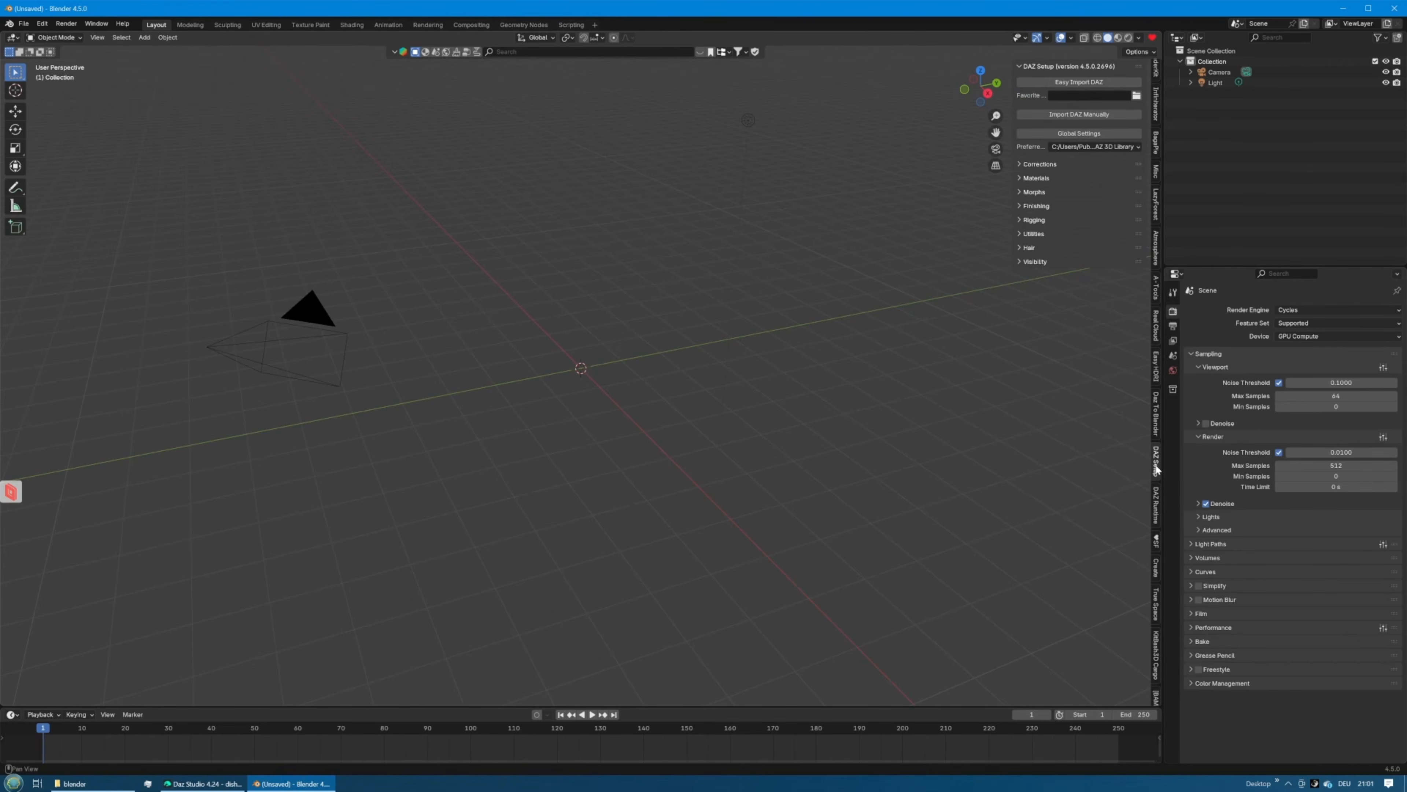
pyautogui.click(1075, 86)
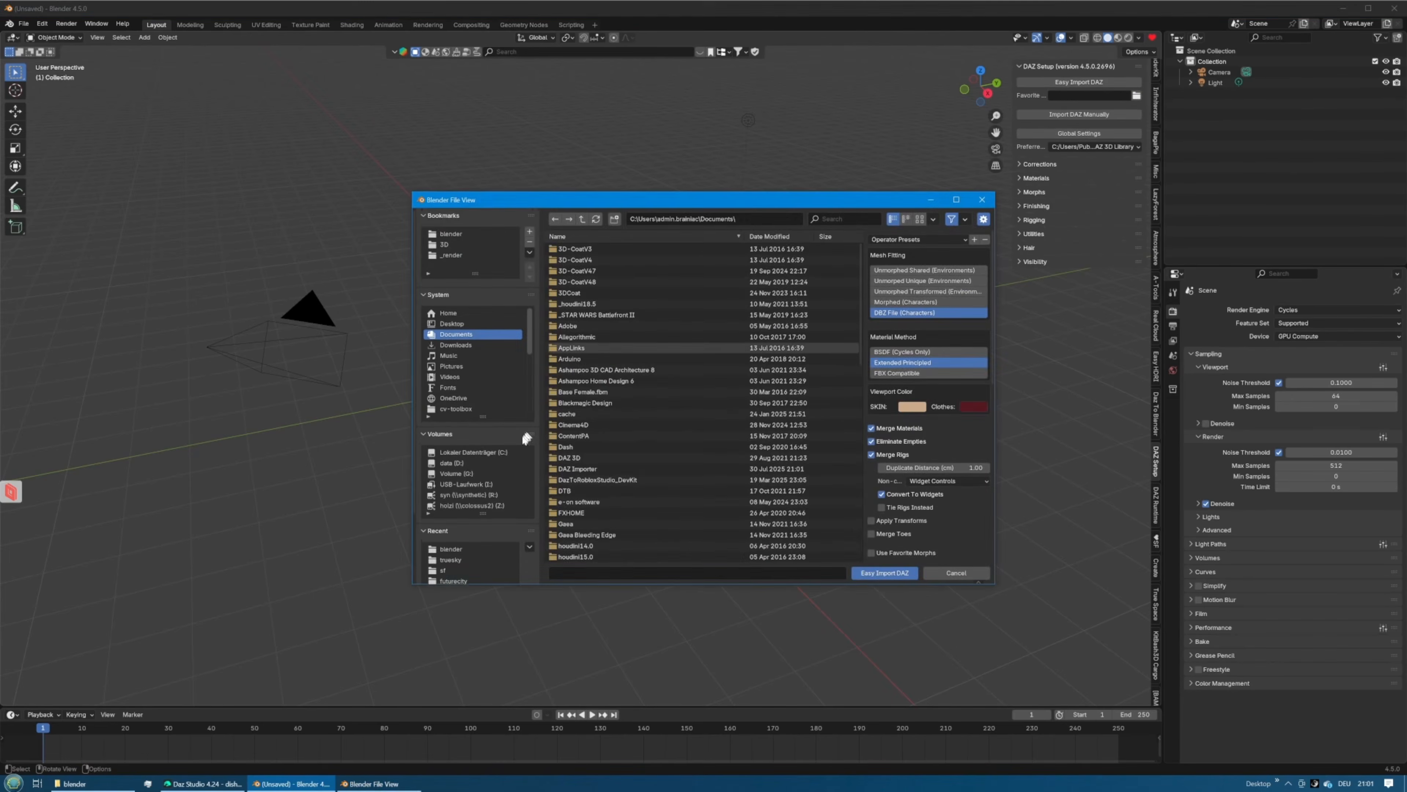
pyautogui.scroll(-3, 503, 505)
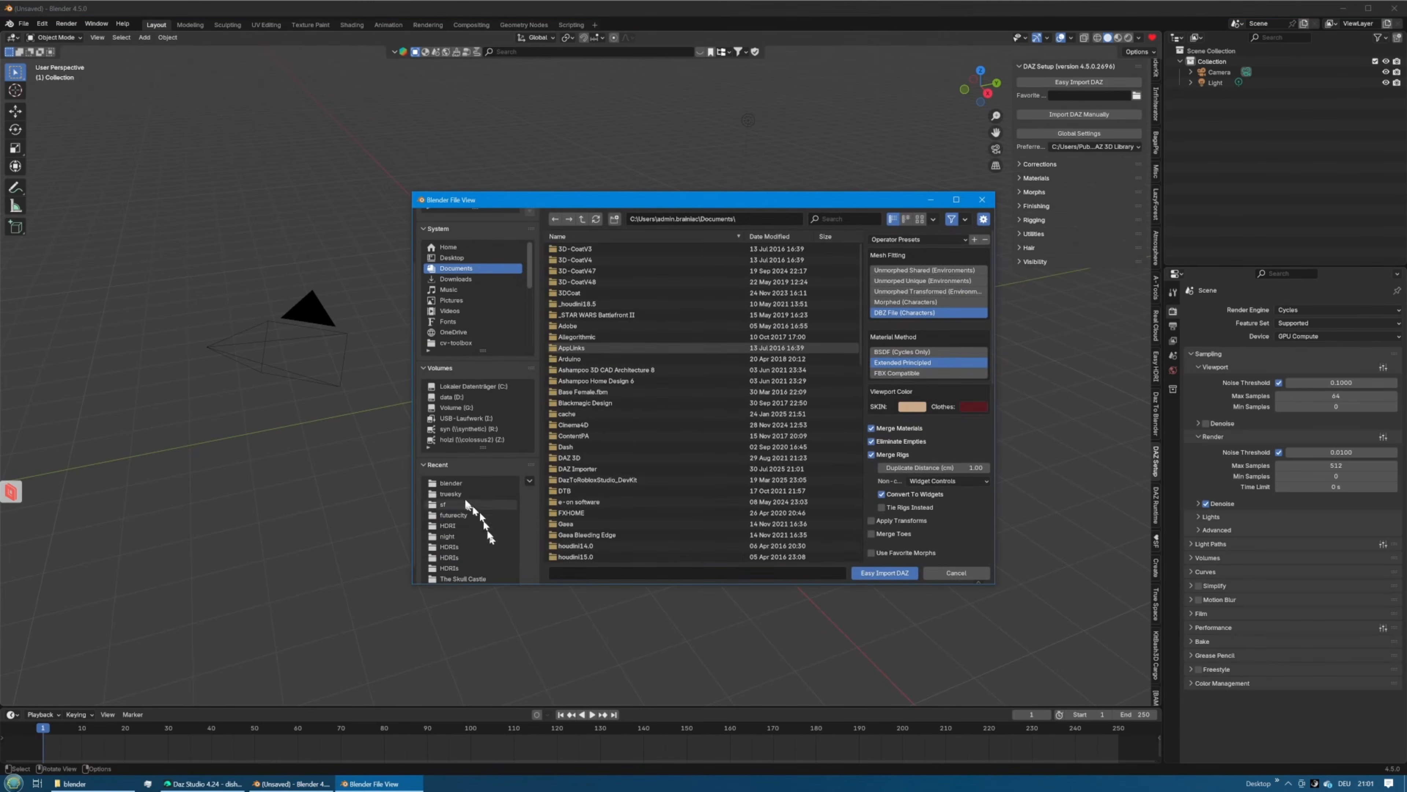
pyautogui.click(457, 484)
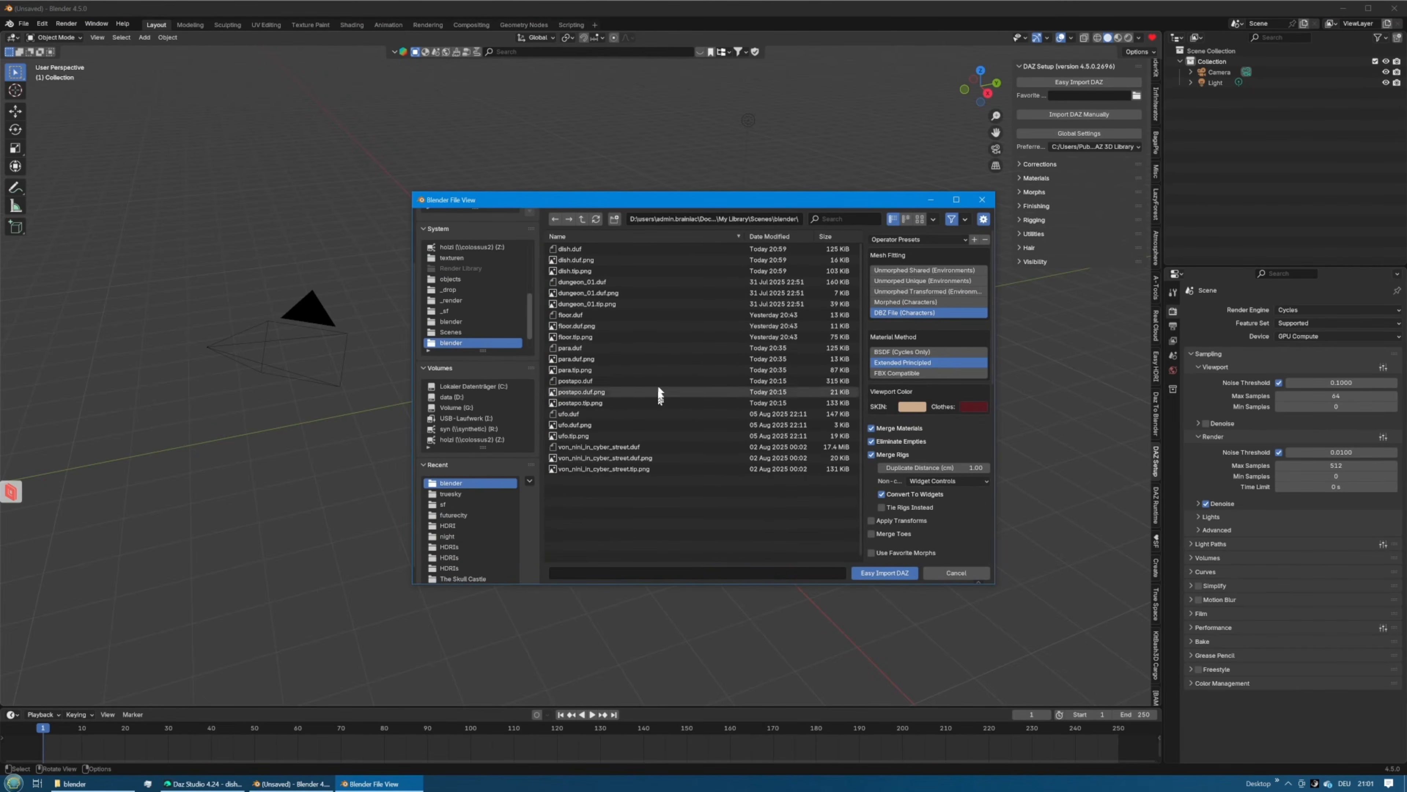
pyautogui.doubleClick(574, 248)
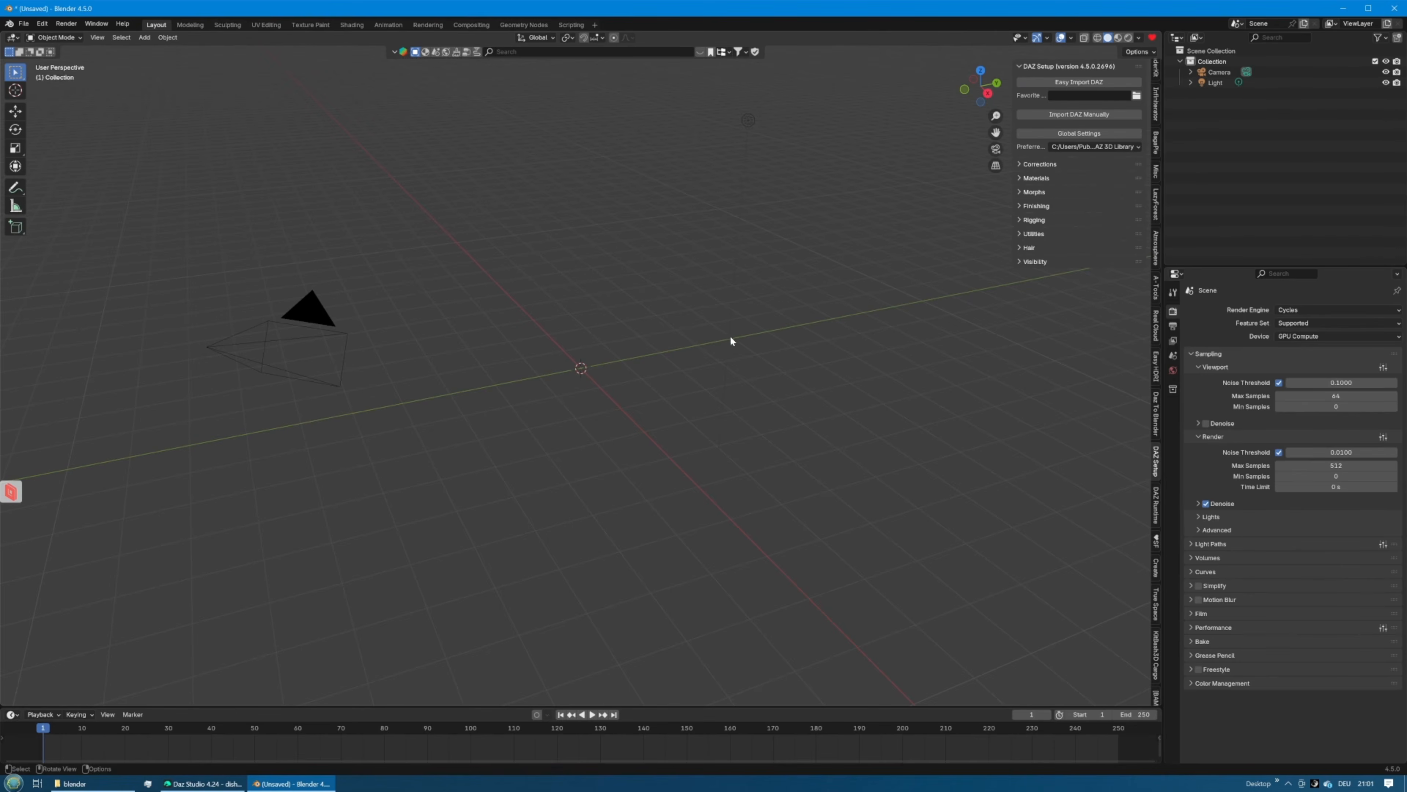
# Set the viewport to Rendered shading to preview the imported parabolic dish with its materials
pyautogui.scroll(-5, 715, 344)
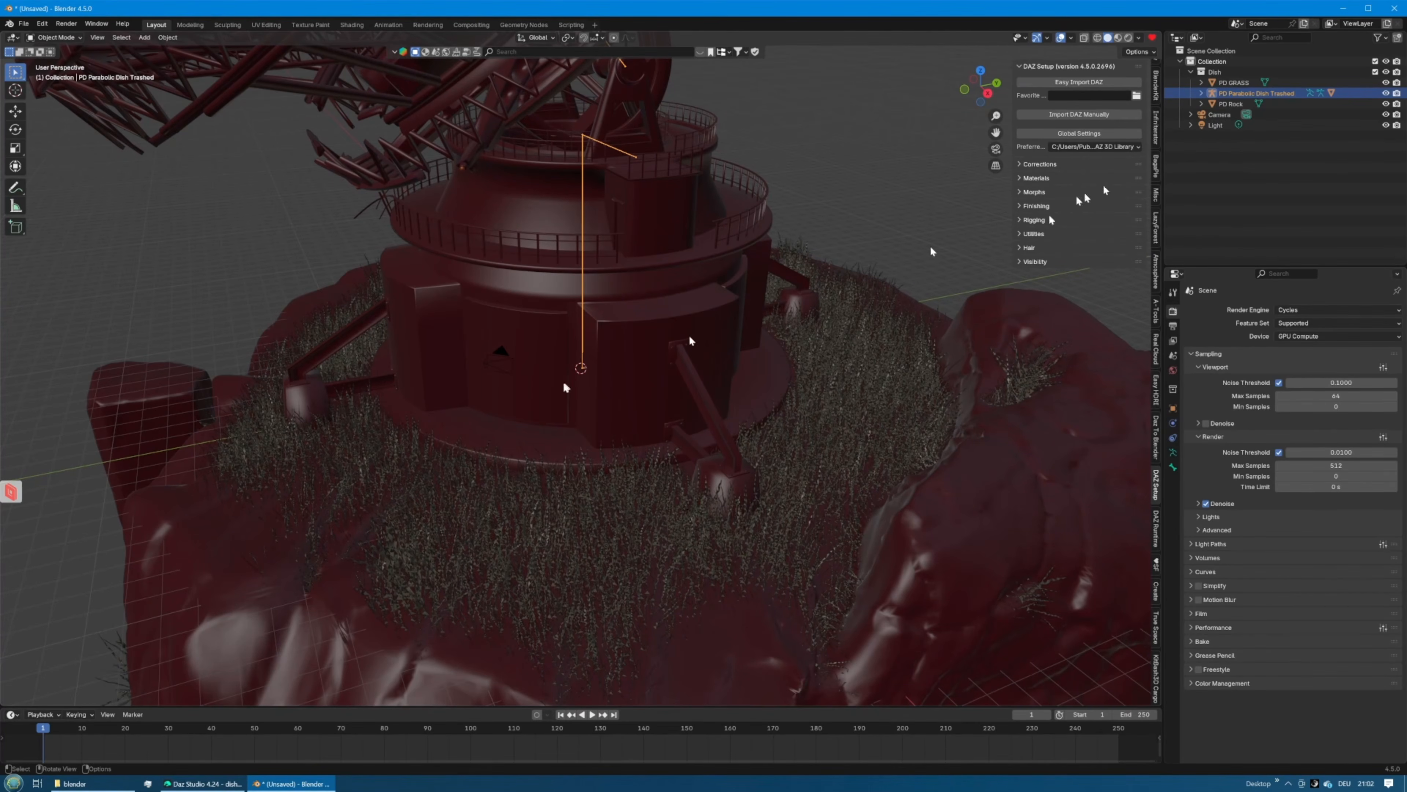
pyautogui.moveTo(759, 407)
pyautogui.mouseDown(button='middle')
pyautogui.moveTo(776, 410)
pyautogui.moveTo(767, 401)
pyautogui.mouseUp(button='middle')
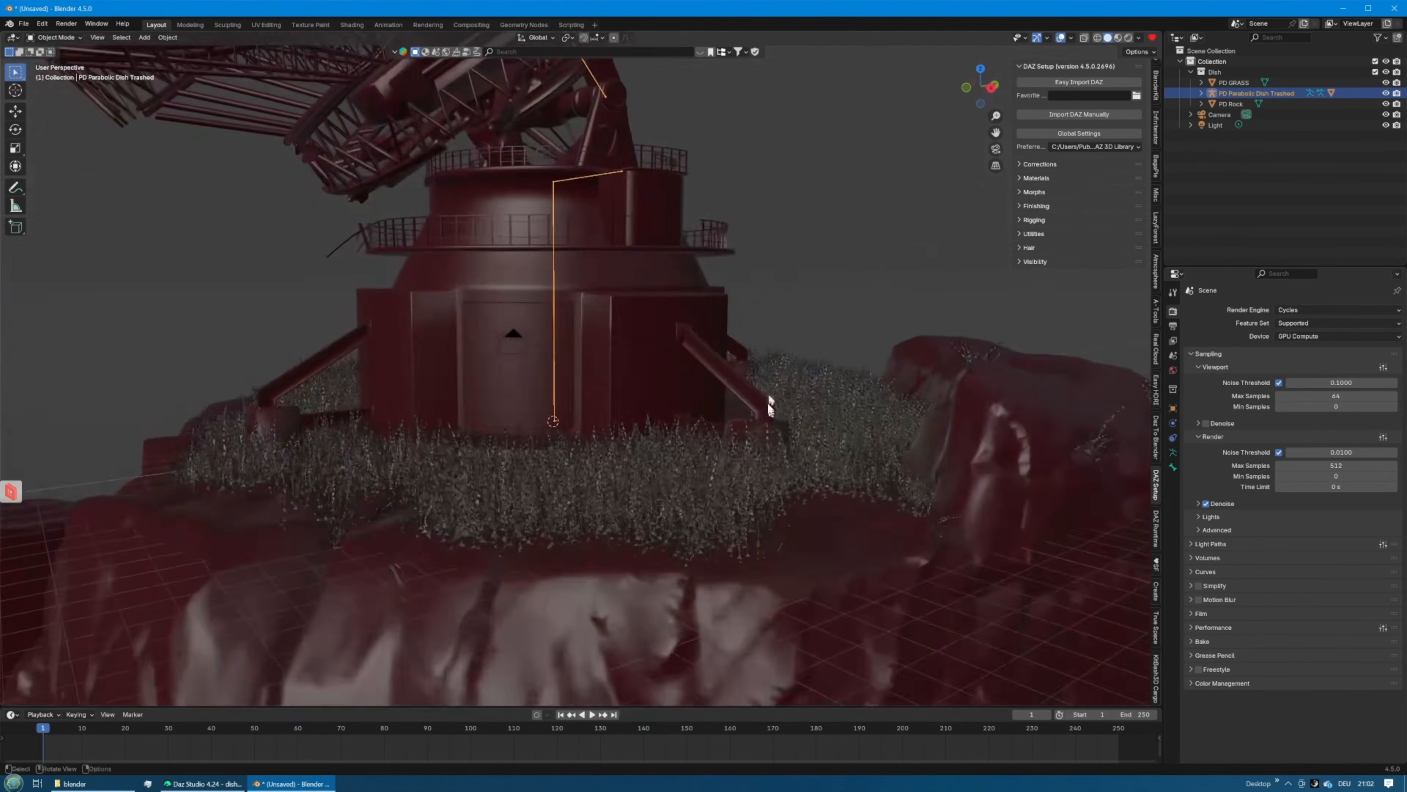
pyautogui.keyDown('shift'); pyautogui.moveTo(737, 348); pyautogui.dragTo(741, 586, button='middle'); pyautogui.keyUp('shift')
pyautogui.moveTo(613, 582); pyautogui.dragTo(655, 581, button='middle')
pyautogui.scroll(-3, 632, 504)
pyautogui.moveTo(710, 513); pyautogui.dragTo(767, 521, button='middle')
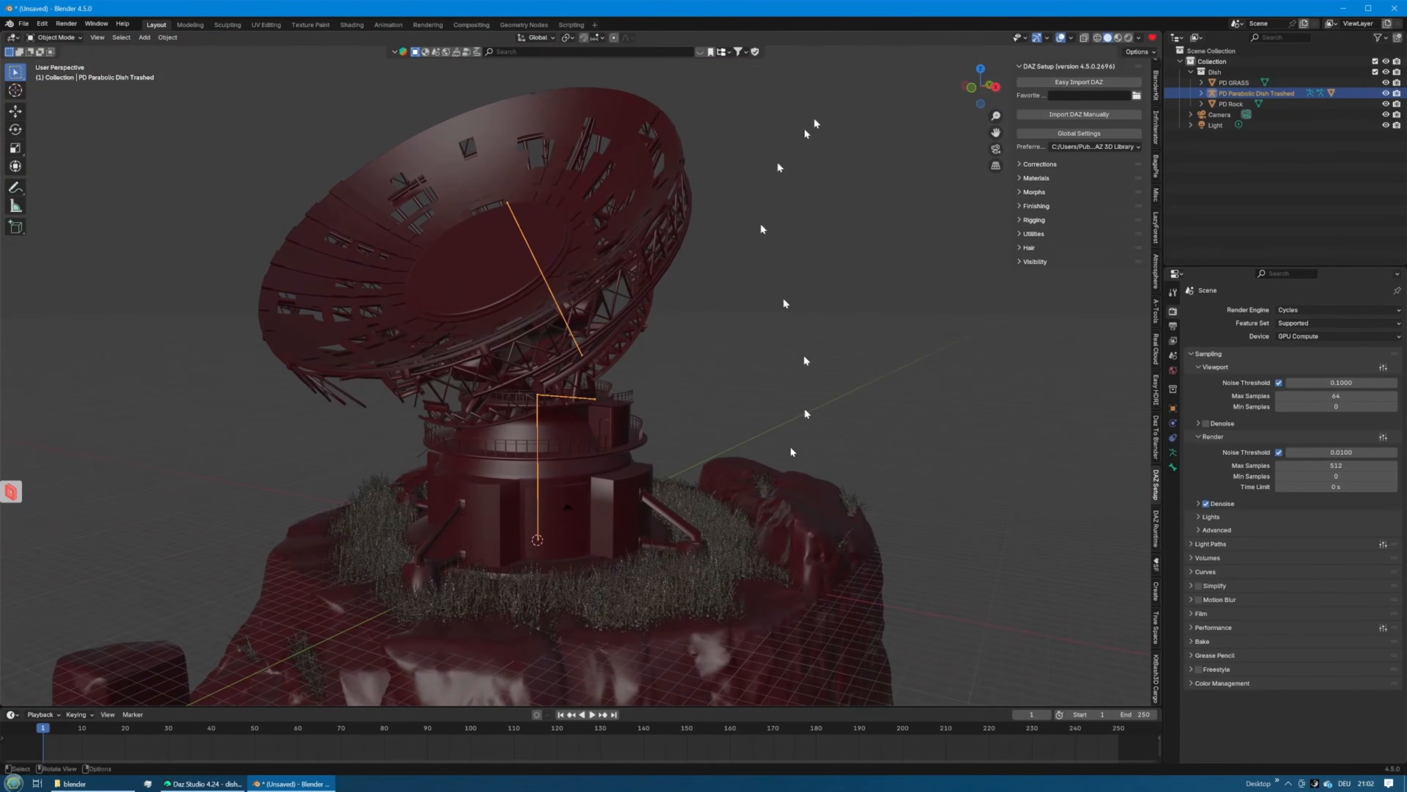
pyautogui.click(1128, 38)
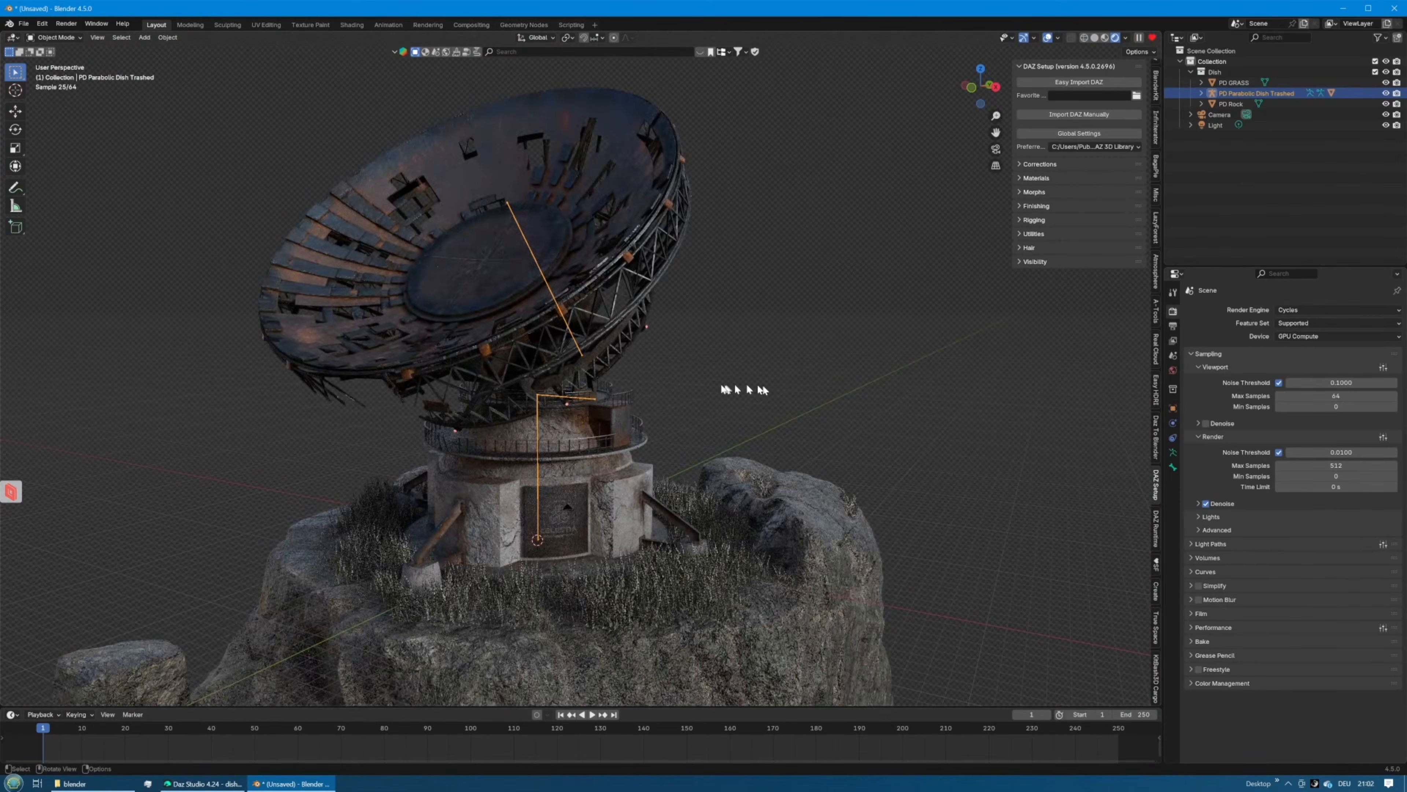
pyautogui.moveTo(724, 379); pyautogui.dragTo(703, 405, button='middle')
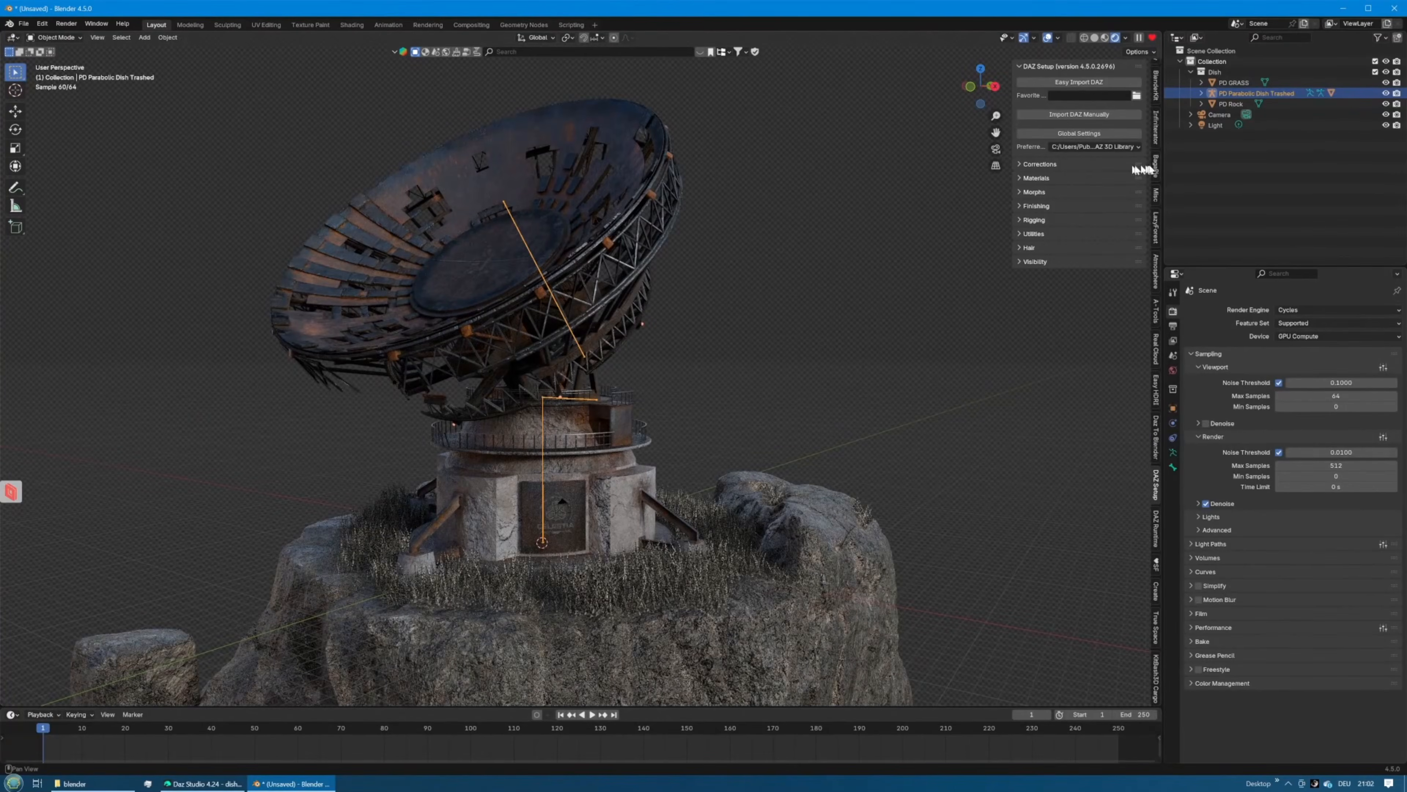
# Enable the Camera to View lock and align the scene camera with the current view of the dish
pyautogui.scroll(3, 1156, 173)
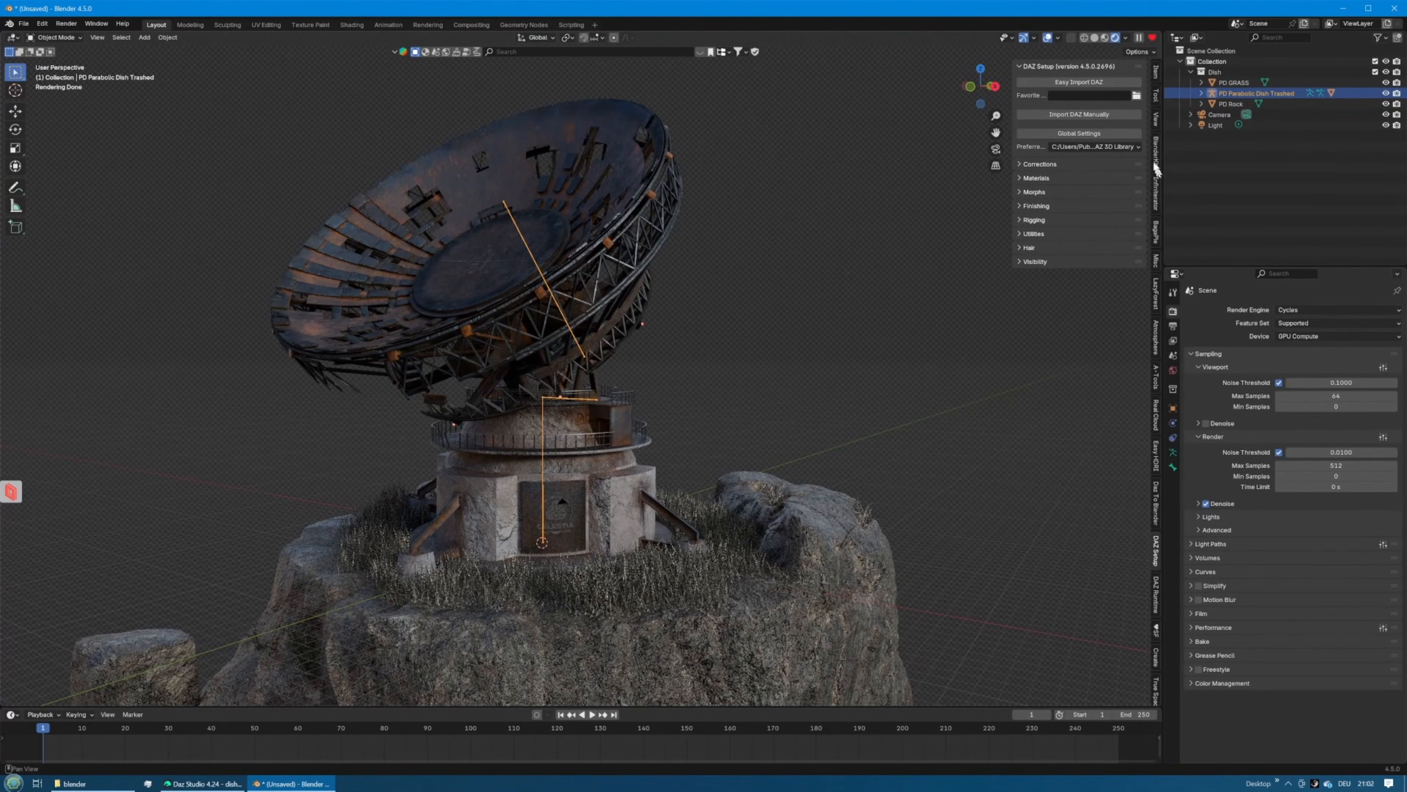
pyautogui.click(1156, 121)
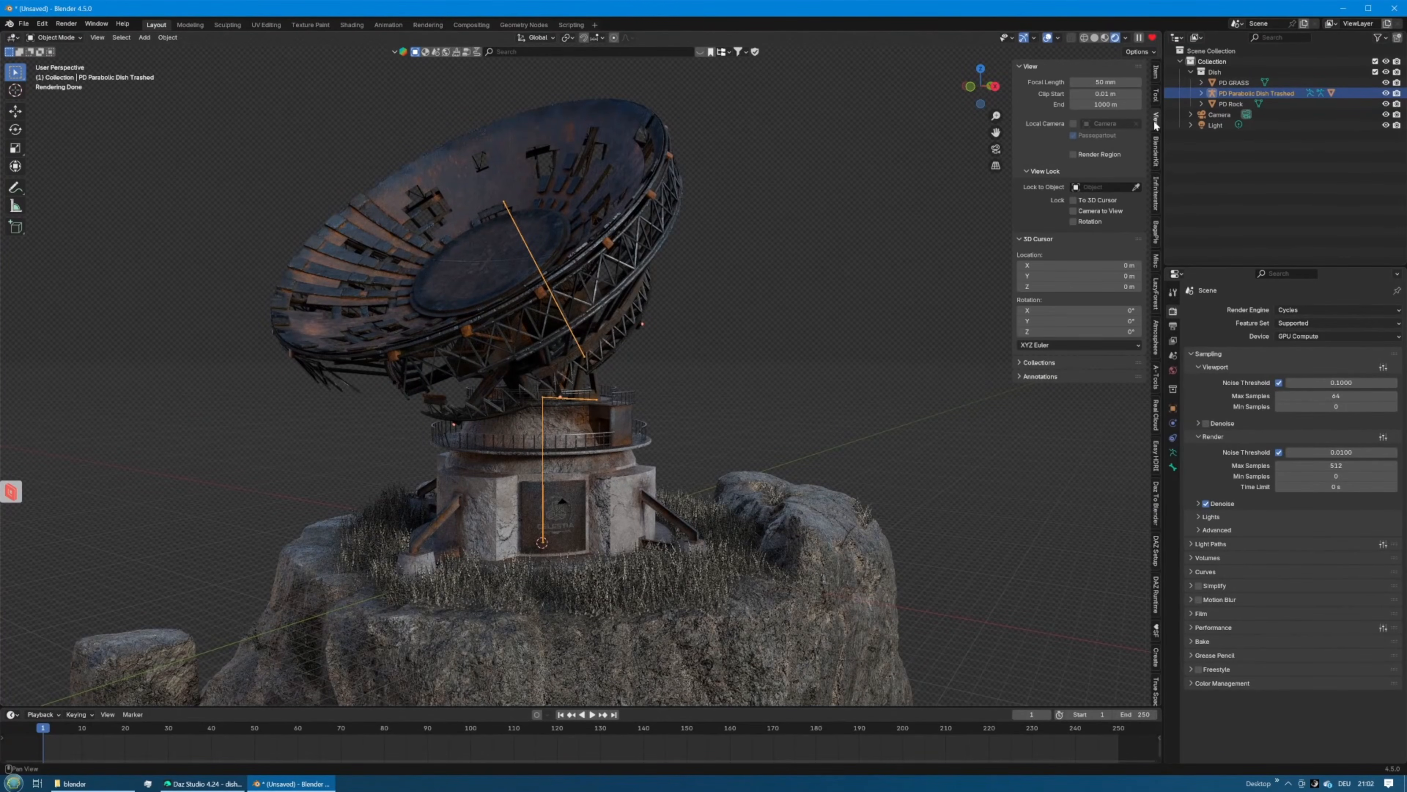
pyautogui.click(1074, 212)
pyautogui.press('KP_0')
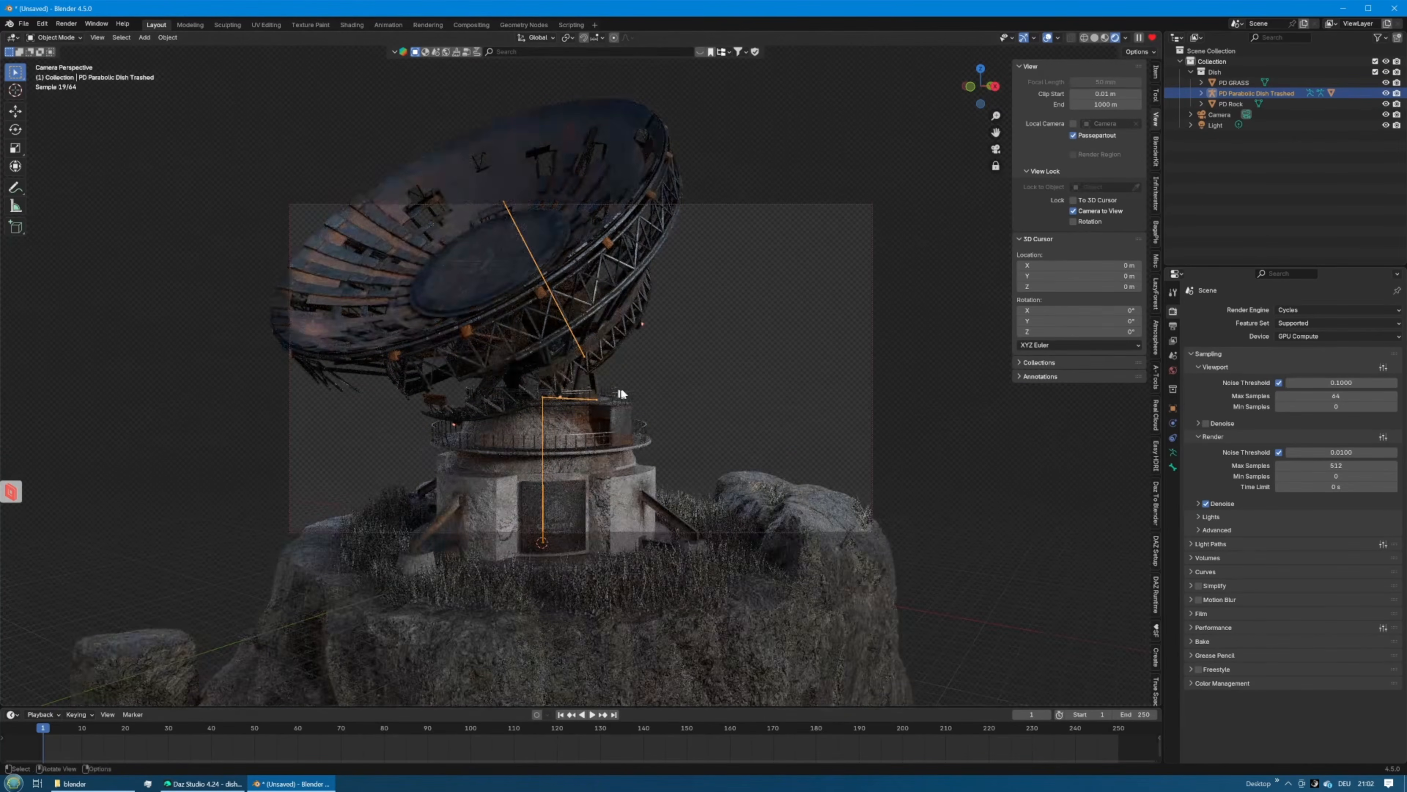
# Reframe the camera so the whole dish fits inside the frame and set the viewport's clip end to 100000 m
pyautogui.moveTo(617, 416); pyautogui.dragTo(726, 430, button='middle')
pyautogui.scroll(-2, 677, 442)
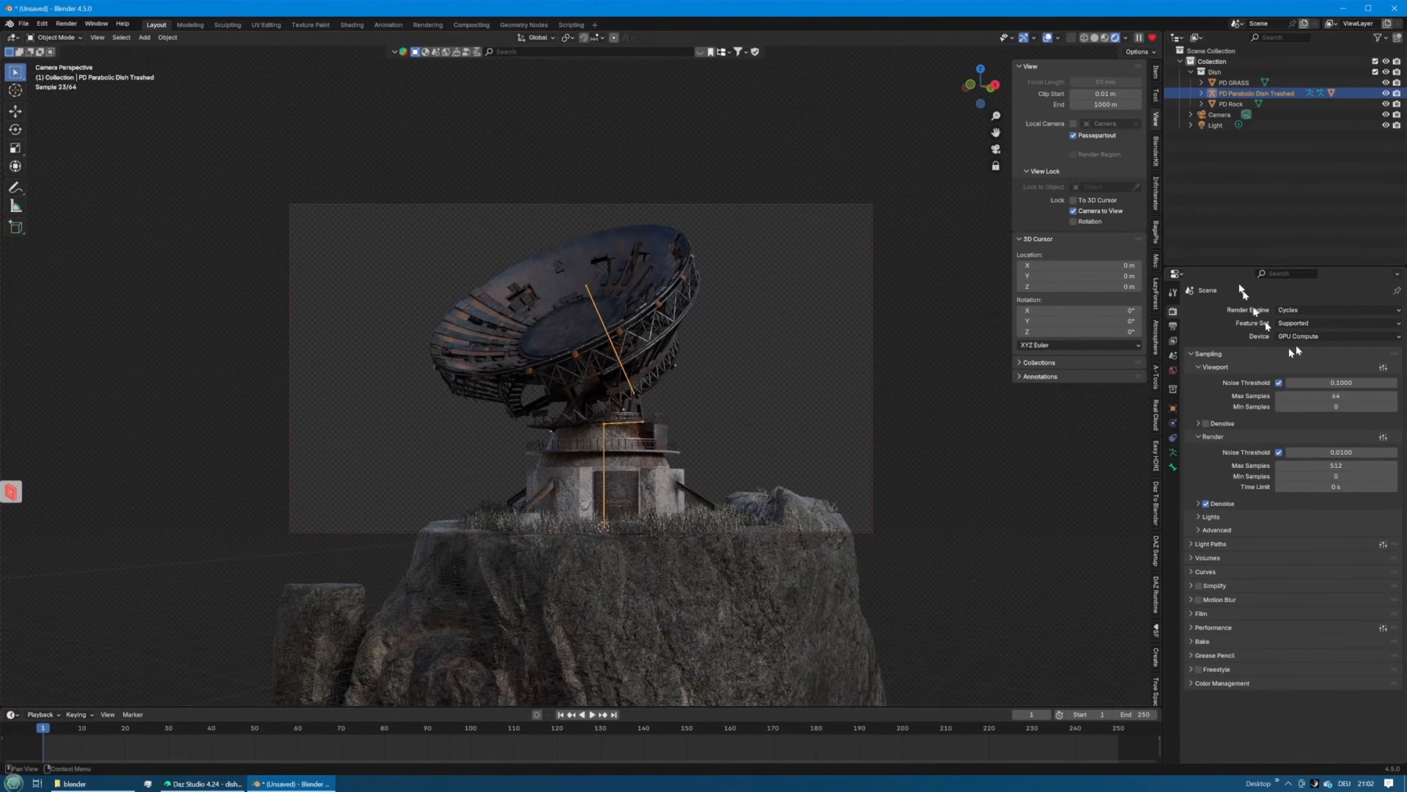
pyautogui.click(1105, 105)
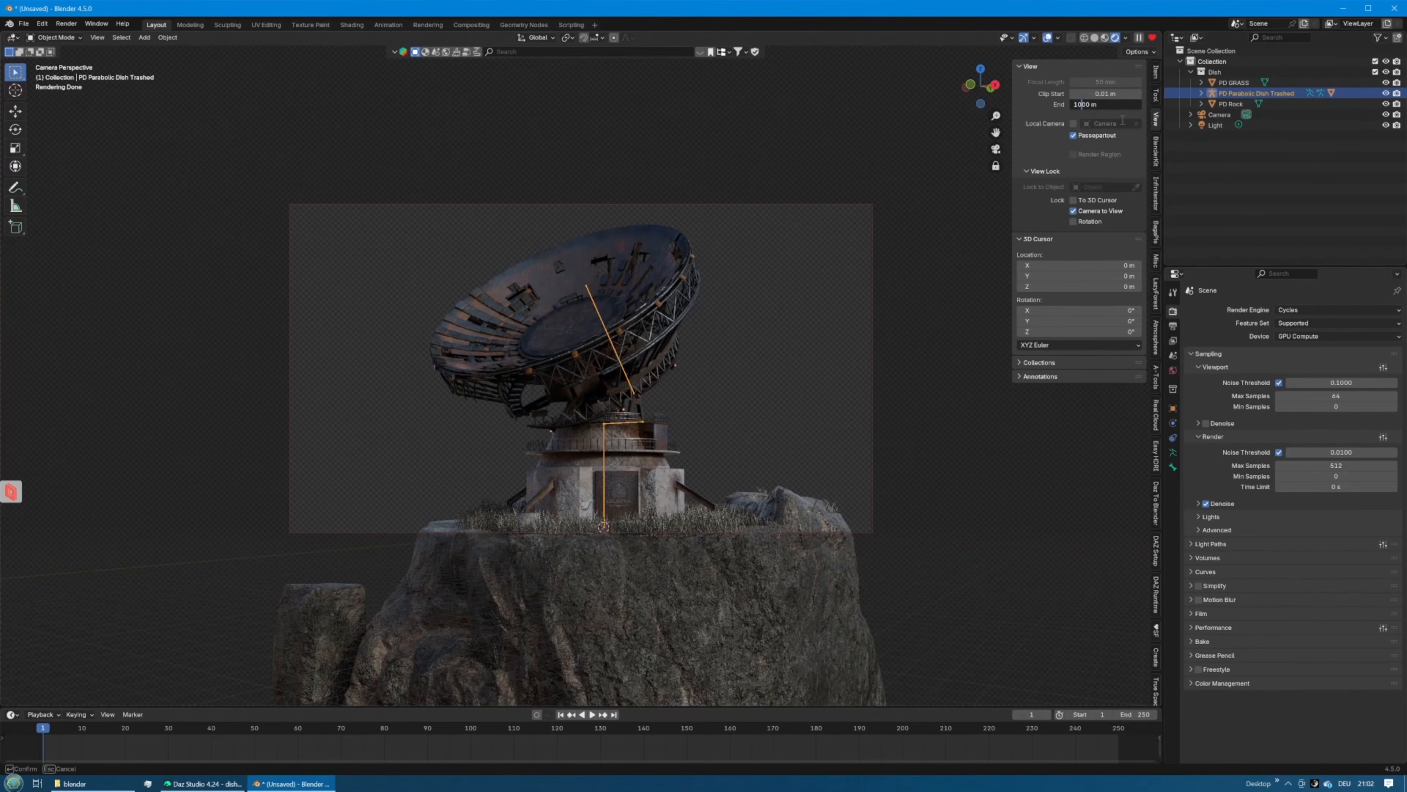
pyautogui.press('Return')
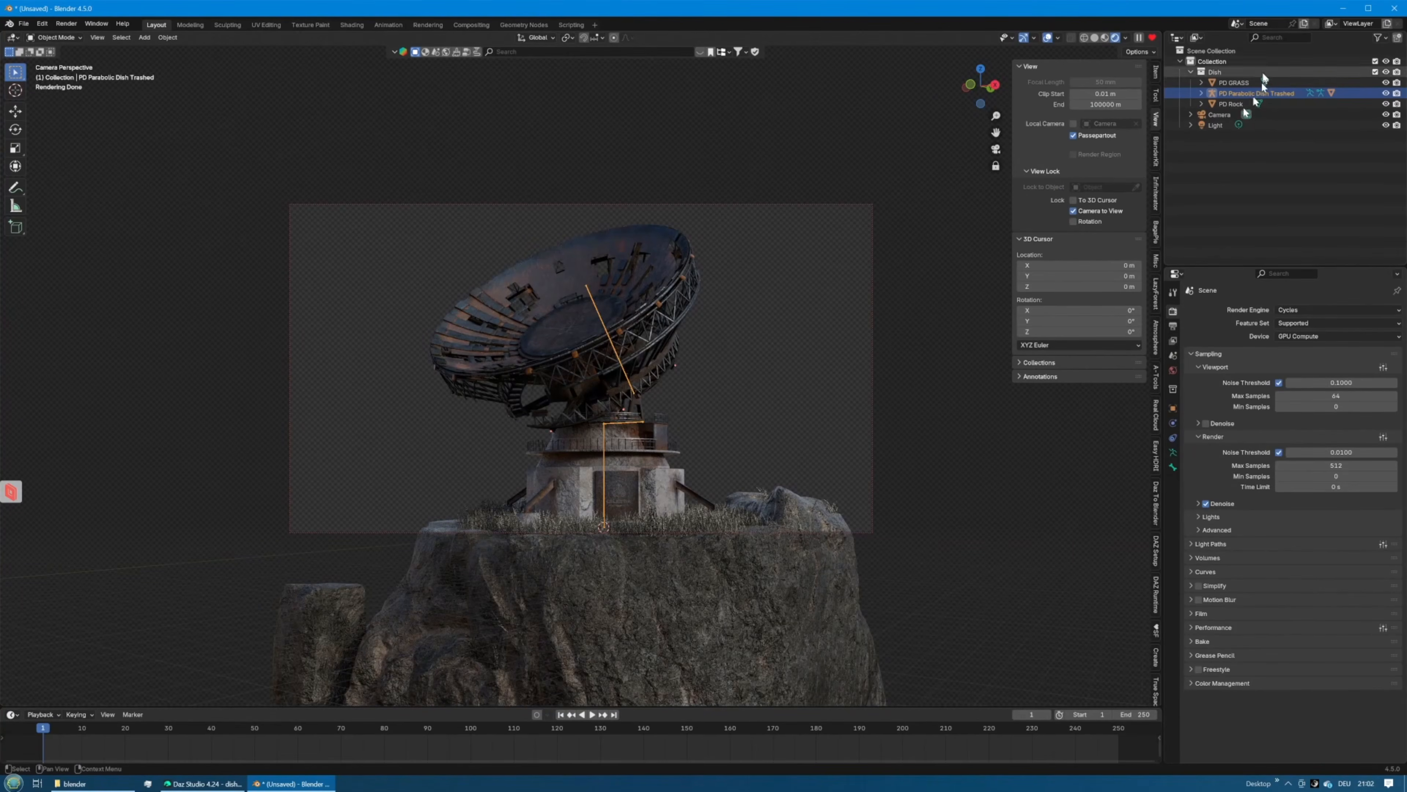
# Set the clip end of the scene camera's lens to 10000 m
pyautogui.click(1227, 114)
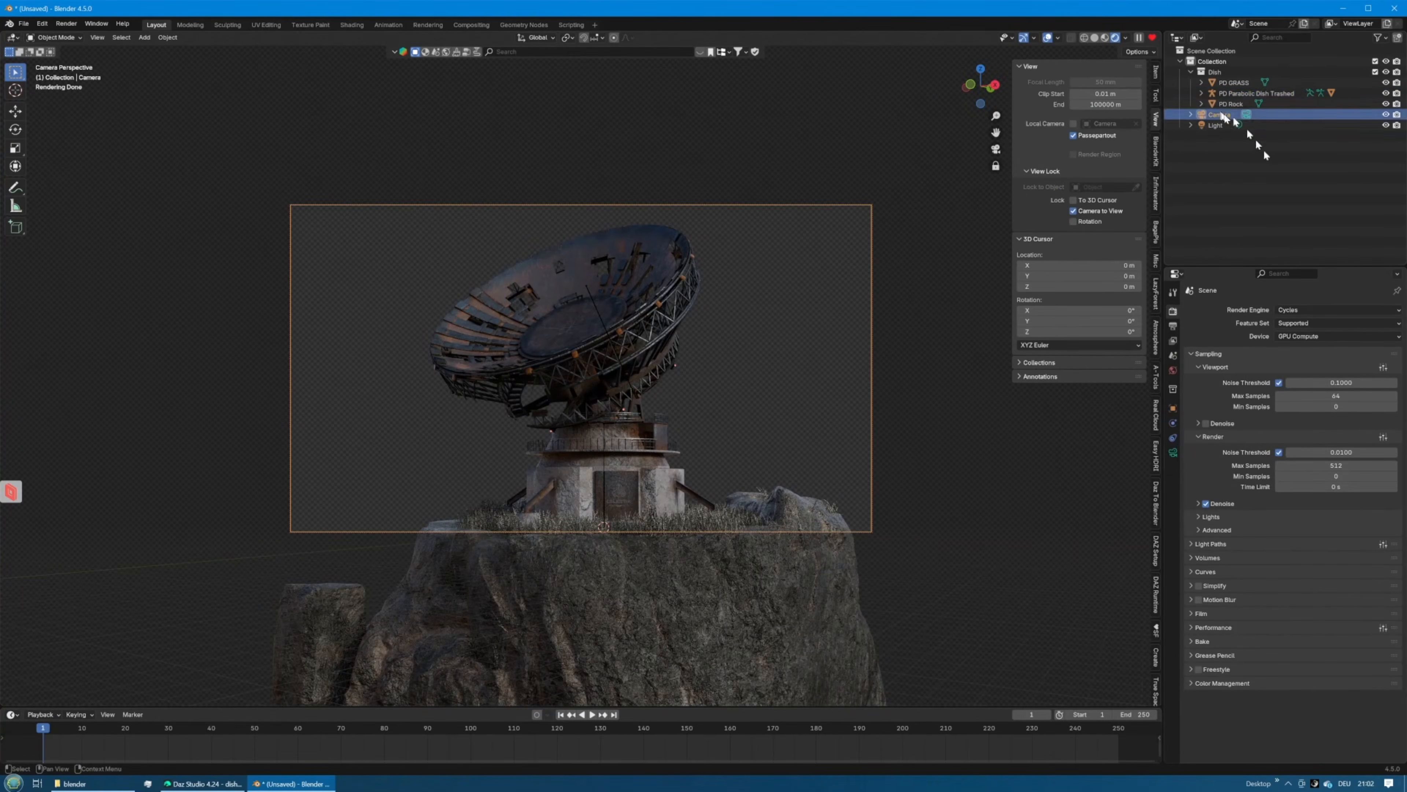
pyautogui.click(1173, 452)
pyautogui.click(1348, 427)
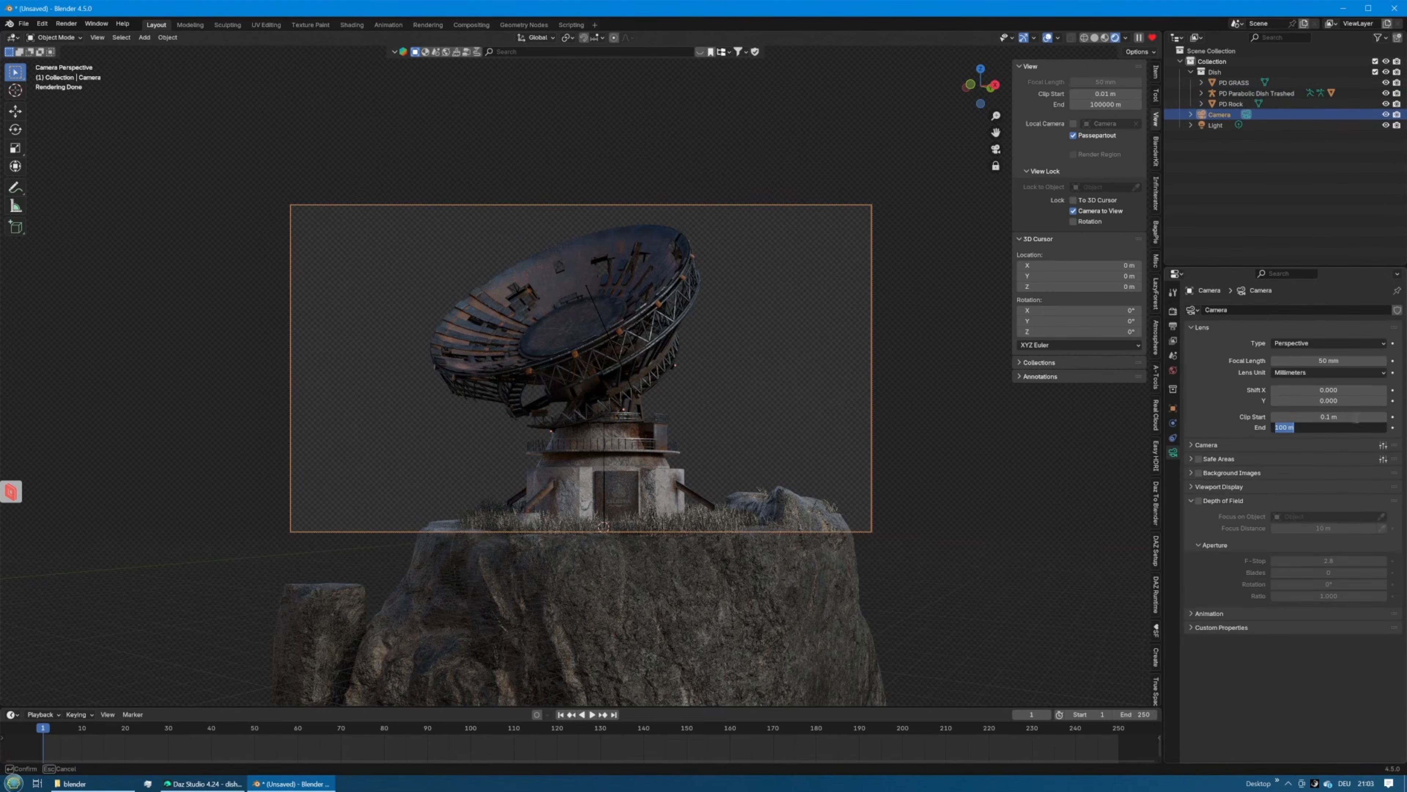
pyautogui.write('10000')
pyautogui.press('Return')
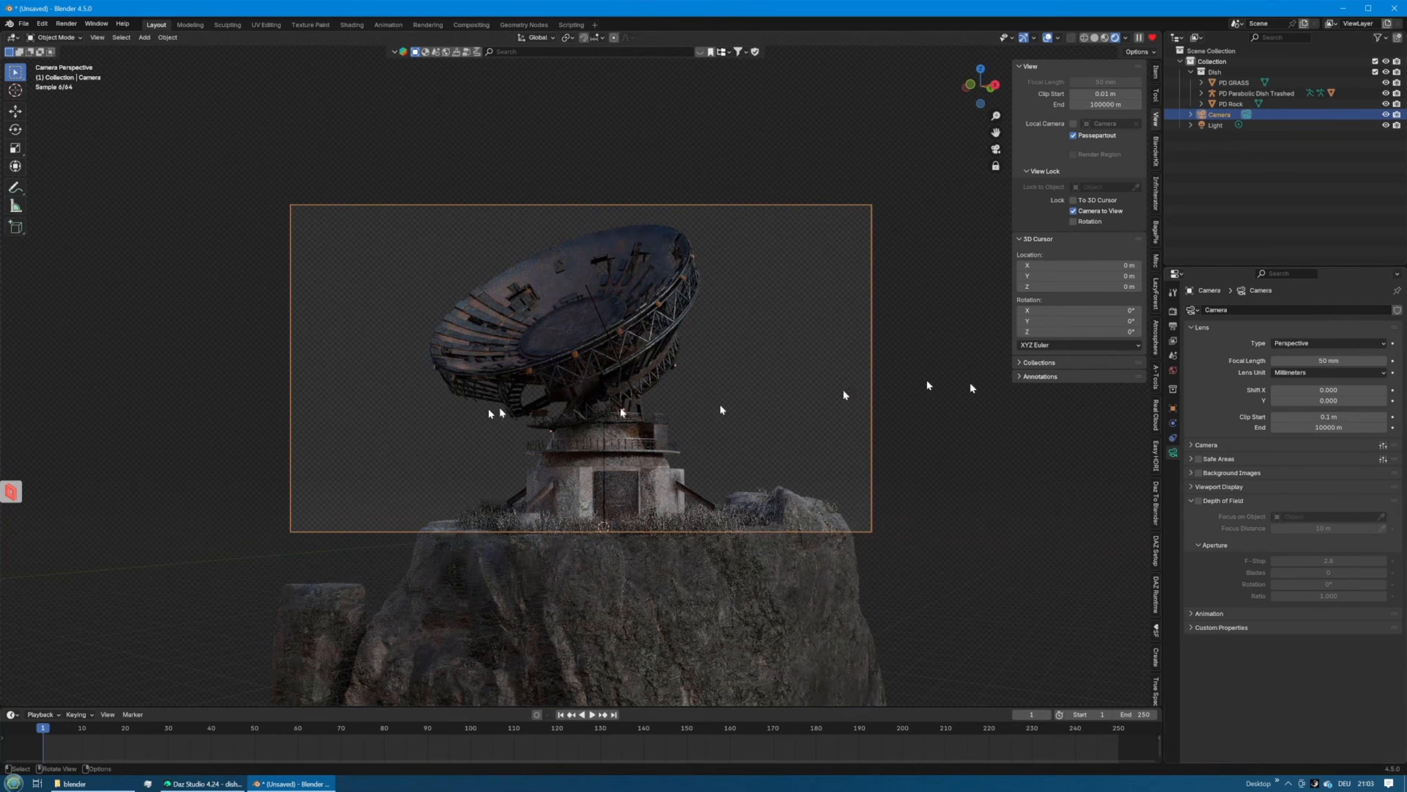
# Refine the camera framing of the dish and enlarge the frame in the viewport, releasing the Camera to View lock only while zooming
pyautogui.moveTo(669, 430); pyautogui.dragTo(664, 423, button='middle')
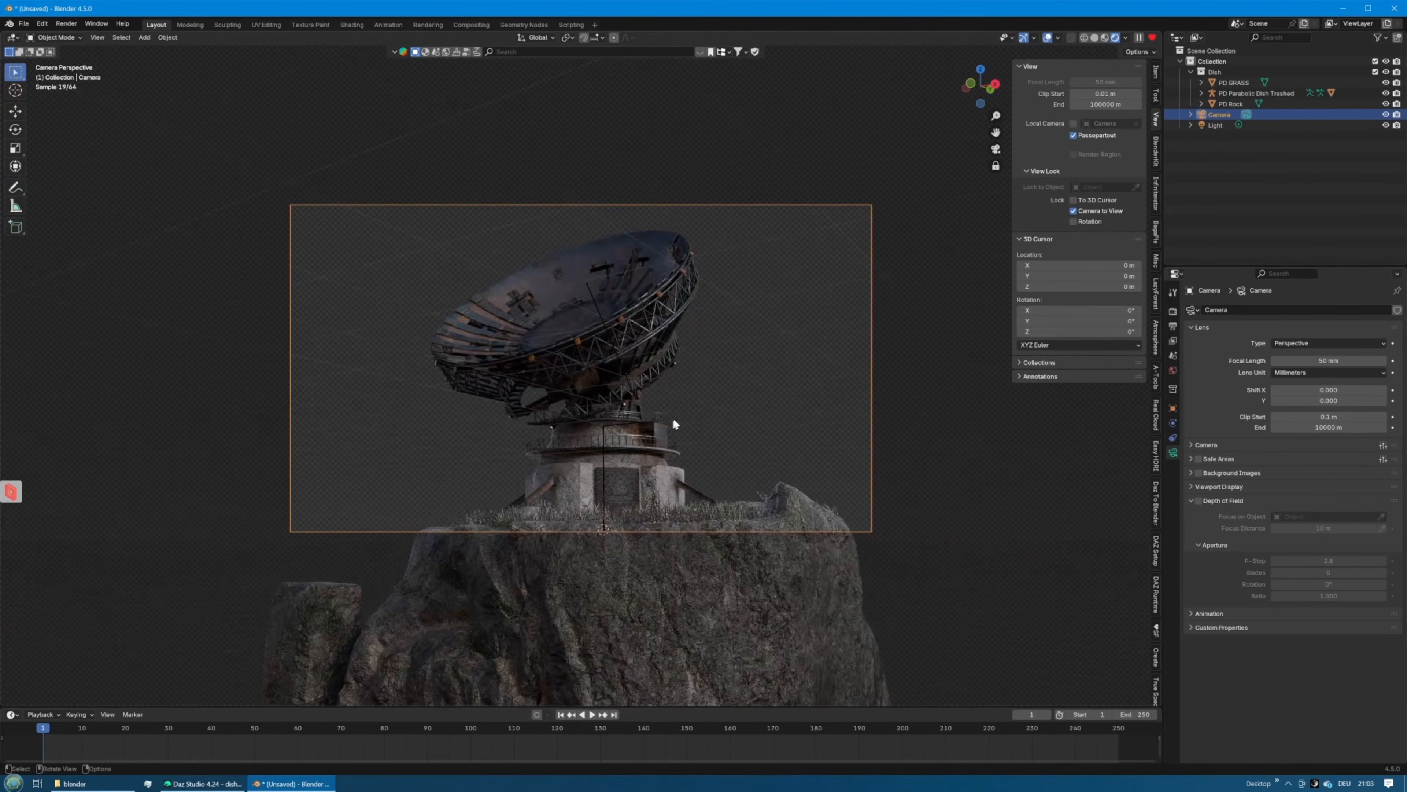
pyautogui.moveTo(996, 115); pyautogui.dragTo(996, 131)
pyautogui.keyDown('shift'); pyautogui.moveTo(585, 354); pyautogui.dragTo(581, 346, button='middle'); pyautogui.keyUp('shift')
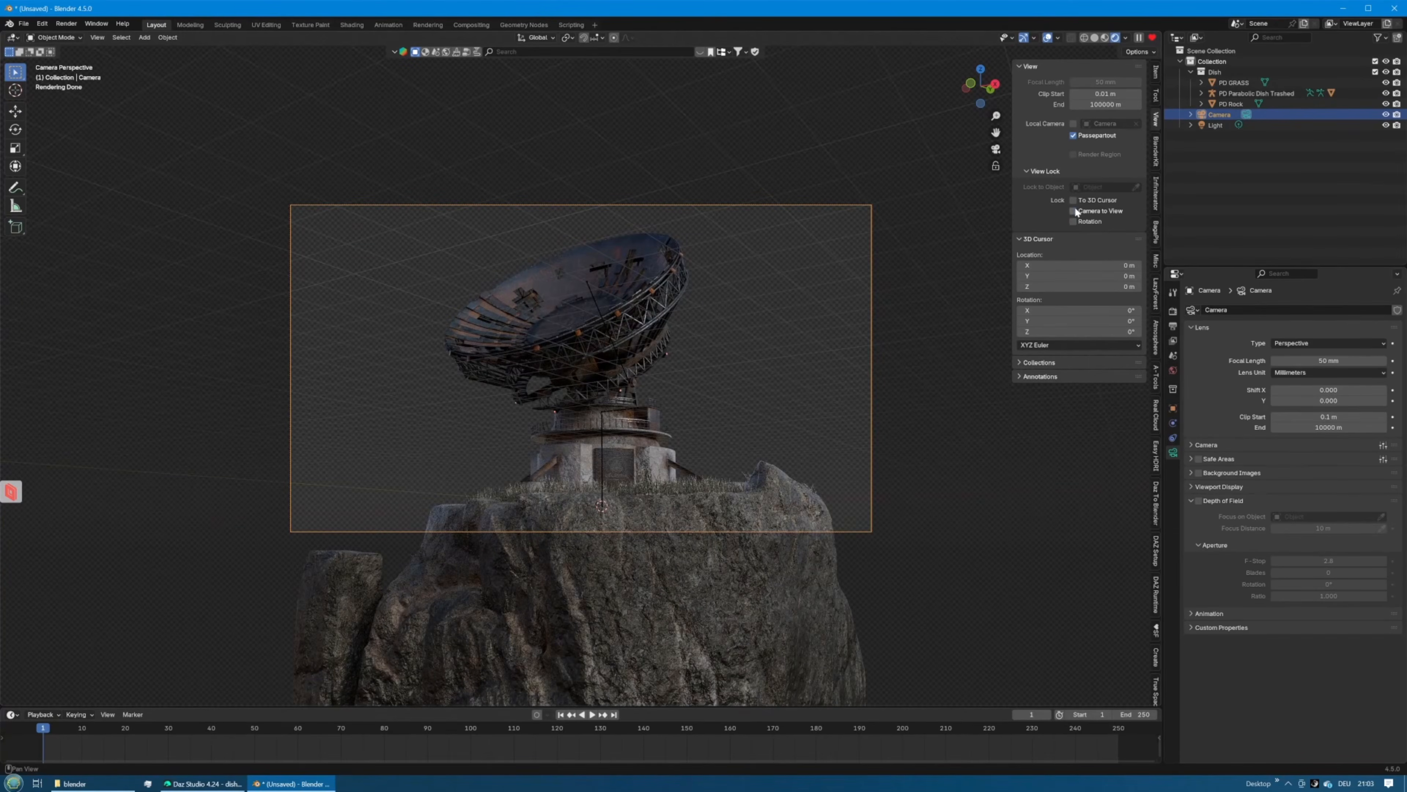
pyautogui.scroll(2, 584, 364)
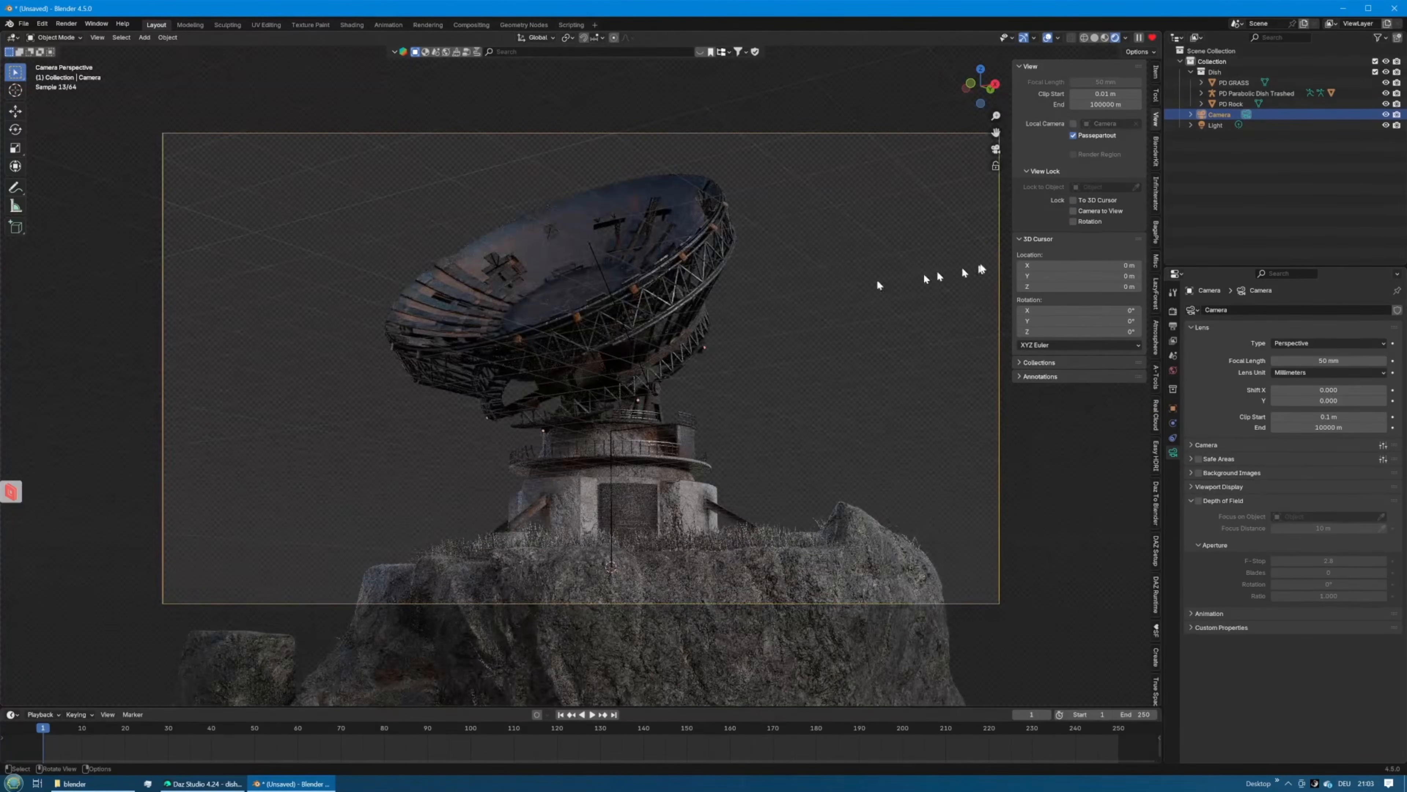
pyautogui.click(1073, 210)
# Enable True-Sky from the True-VFX add-on
pyautogui.scroll(-6, 1154, 516)
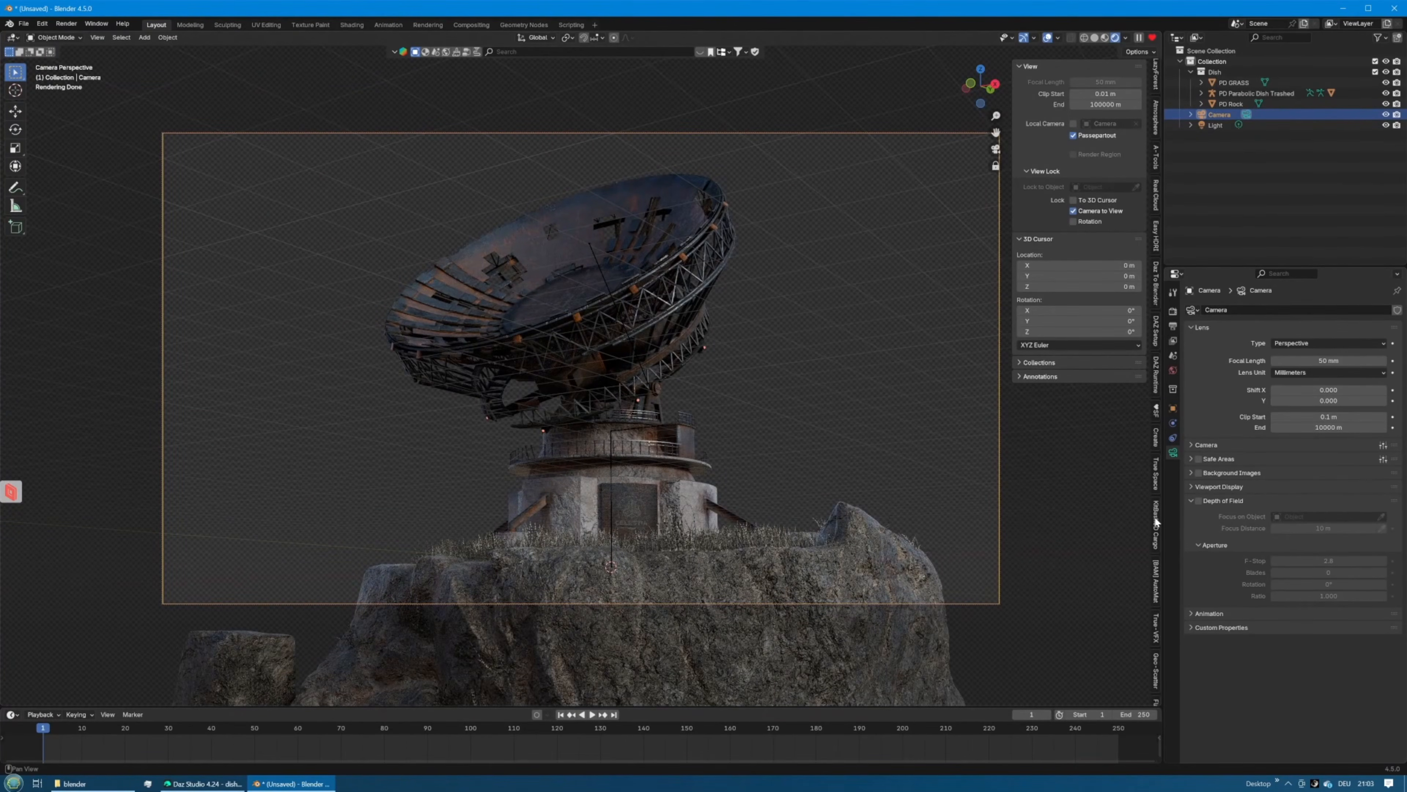
pyautogui.scroll(-2, 1155, 518)
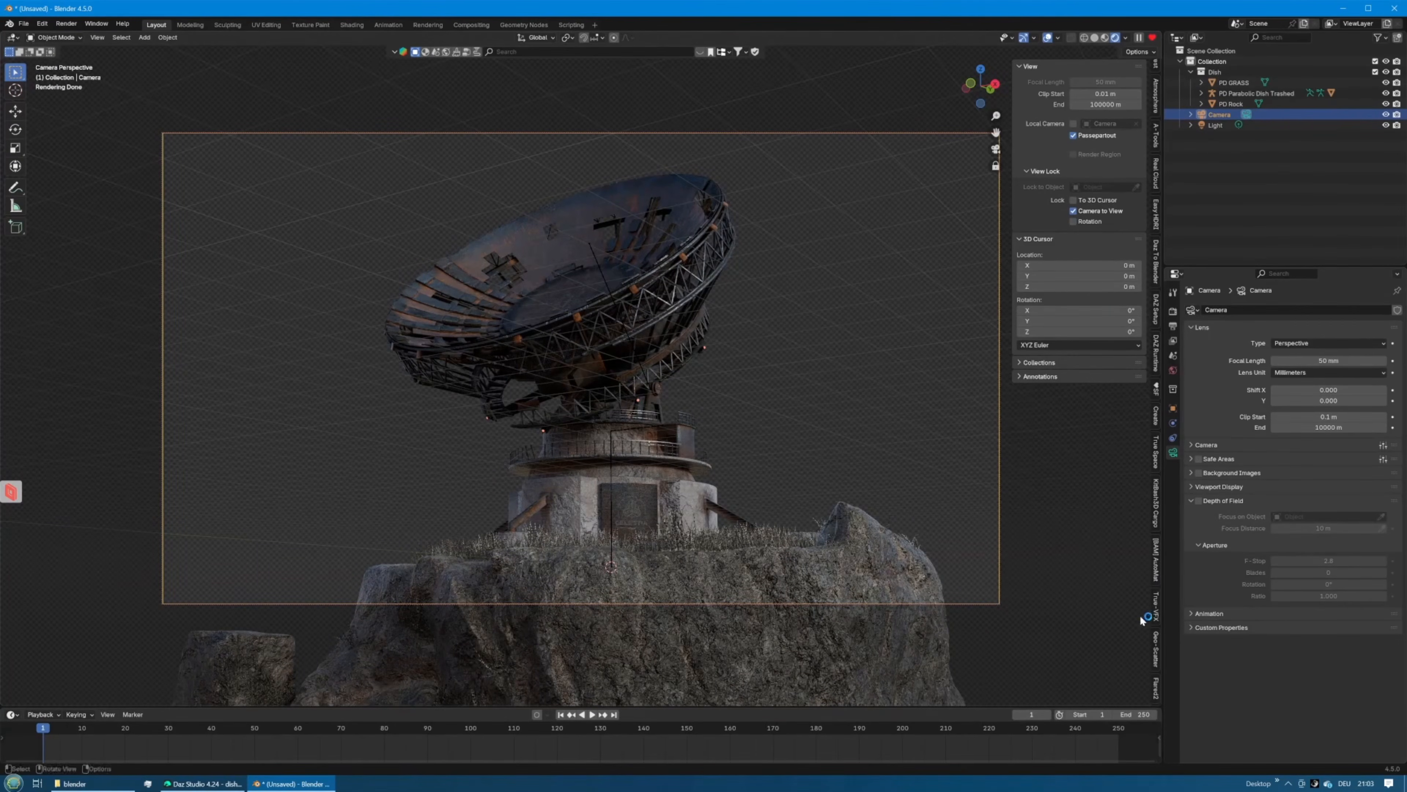
pyautogui.click(1154, 604)
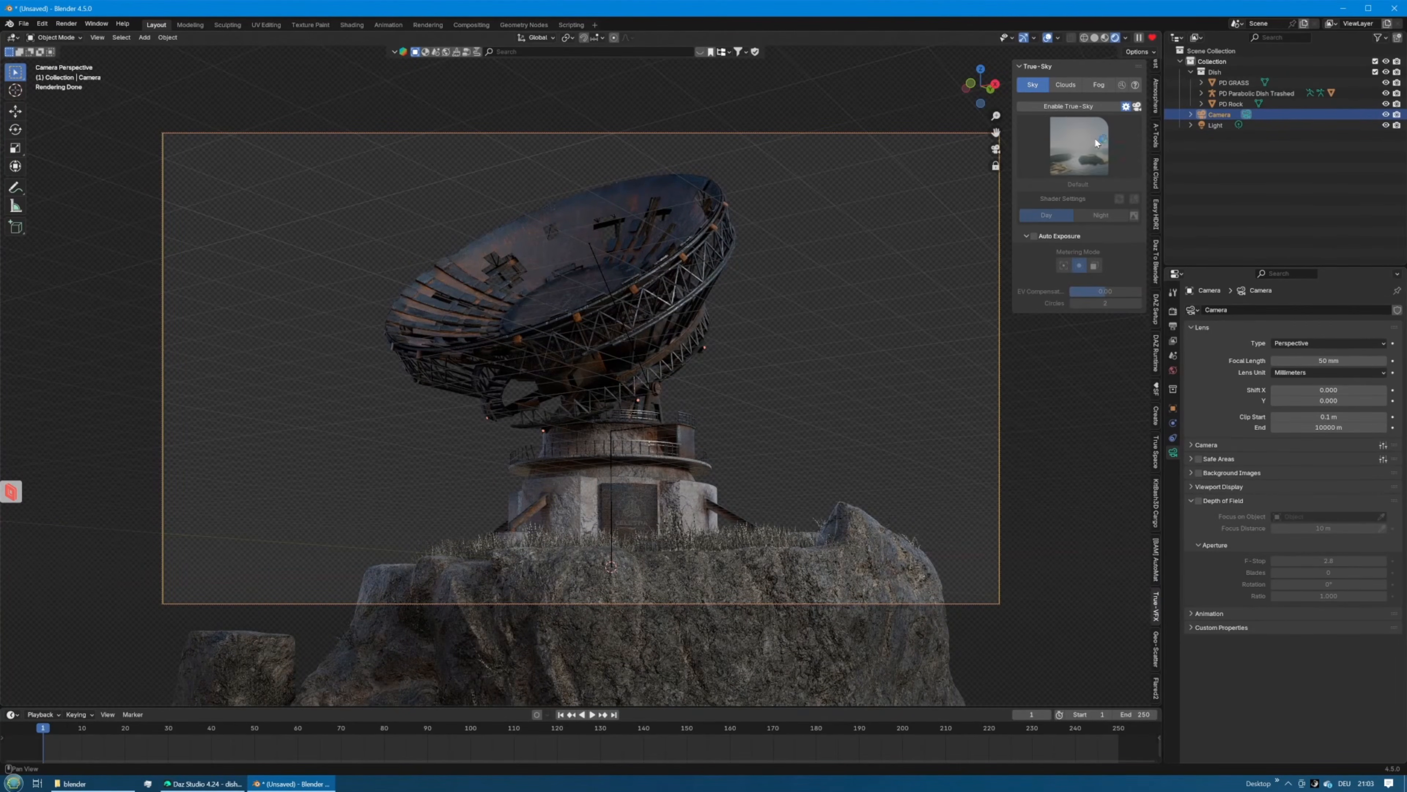
pyautogui.click(1063, 106)
# Apply the Midday sky preset and set the sun's rotation to 321°
pyautogui.click(1068, 142)
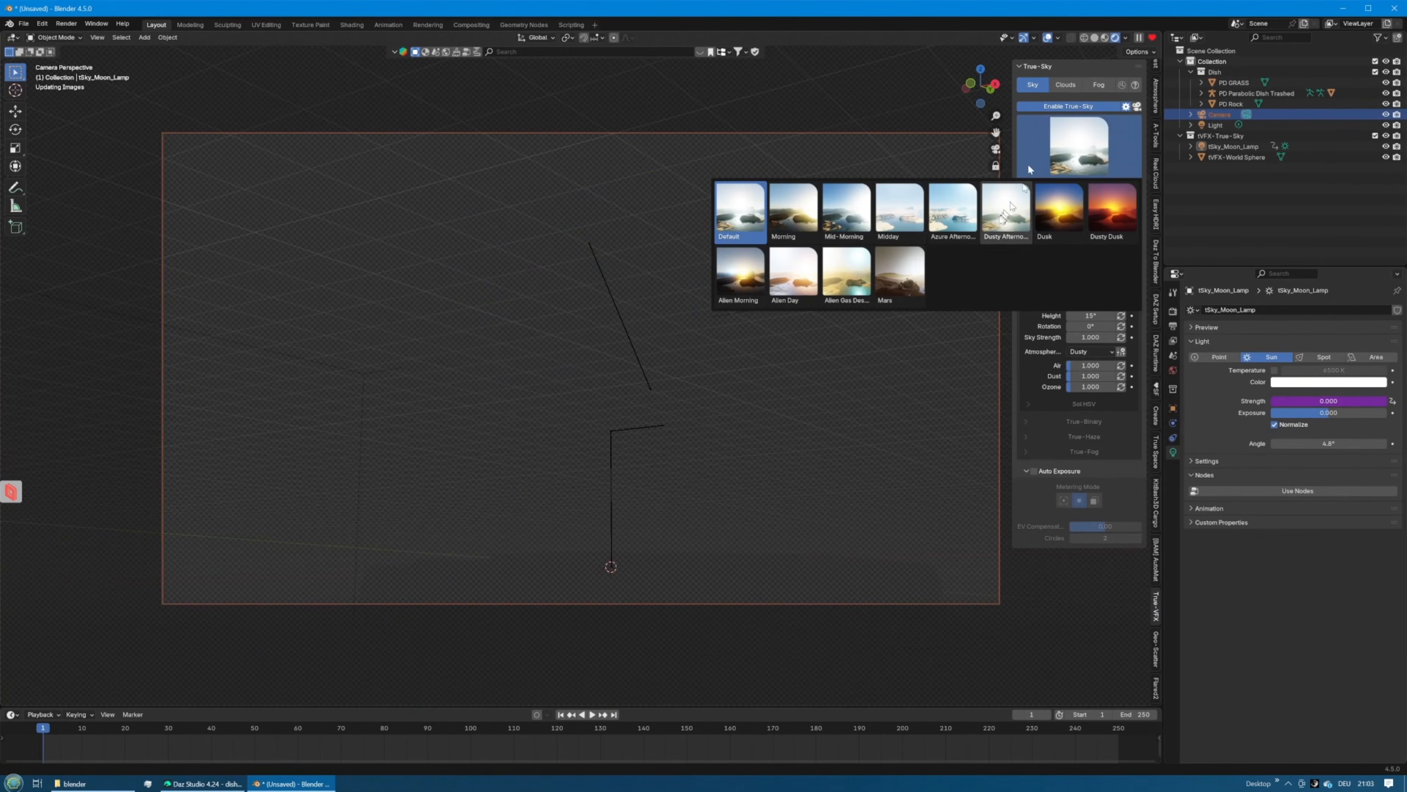
pyautogui.click(898, 212)
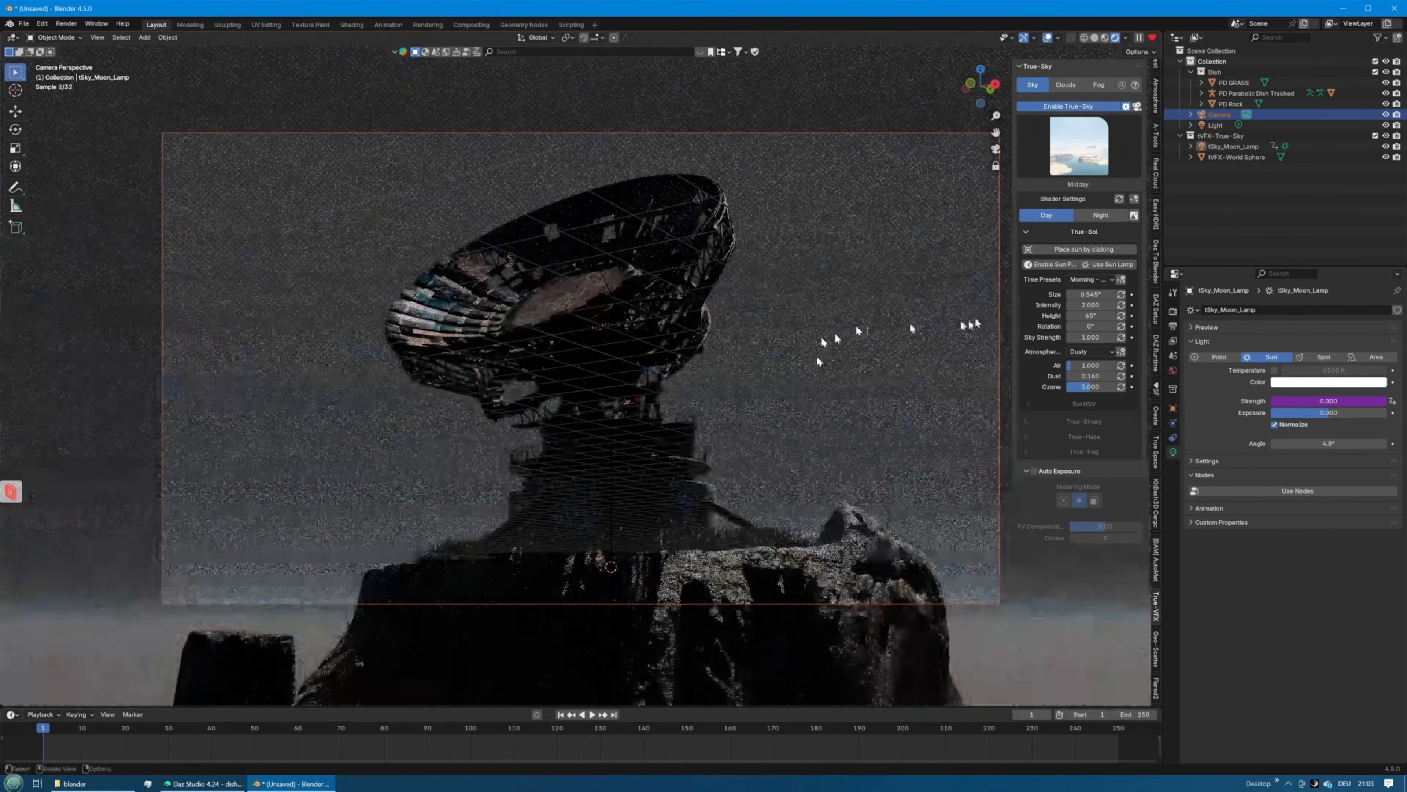
pyautogui.moveTo(1090, 325); pyautogui.dragTo(1301, 326)
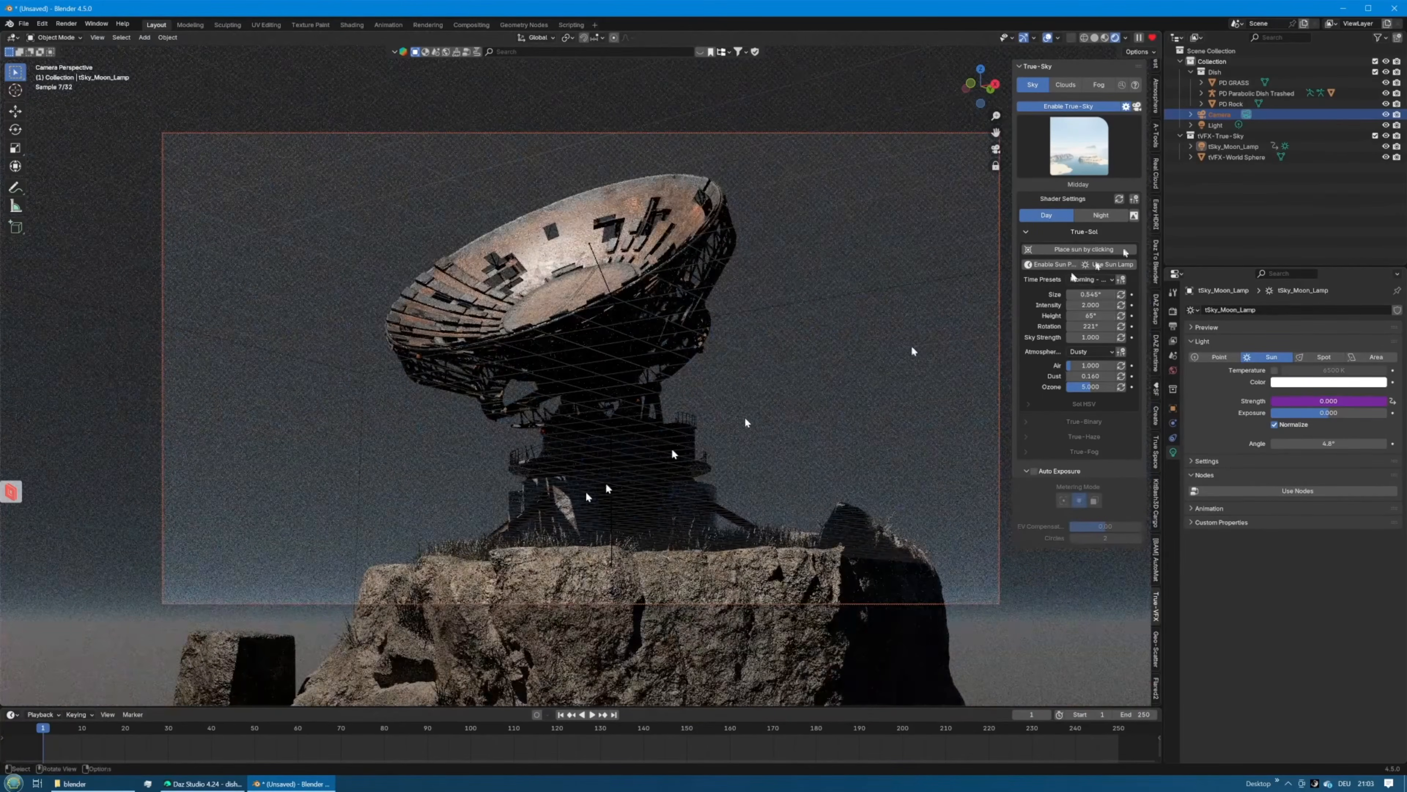
# Apply the Azure Afternoon sky preset and rotate the sun to 86.9° to light the front of the dish and its base
pyautogui.click(1073, 162)
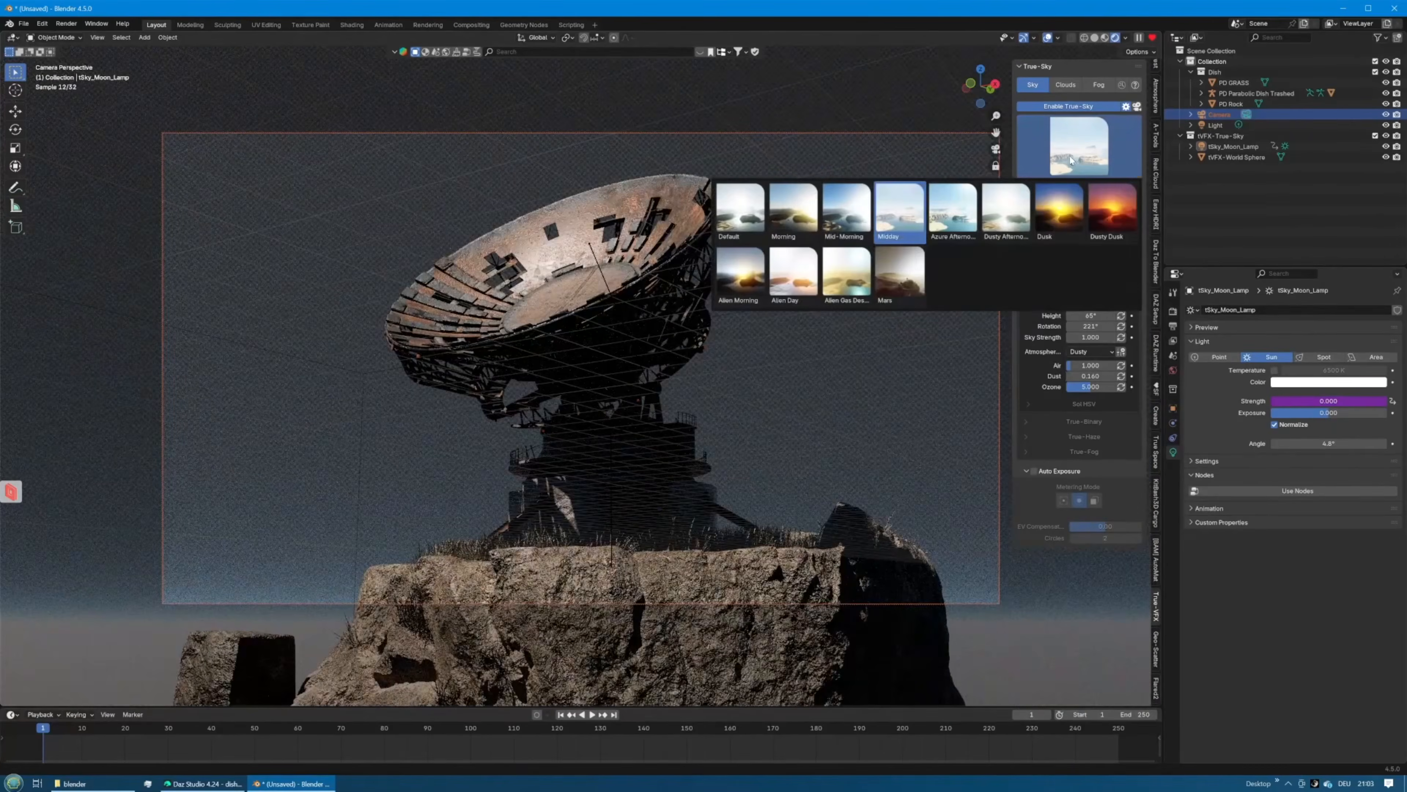
pyautogui.click(955, 216)
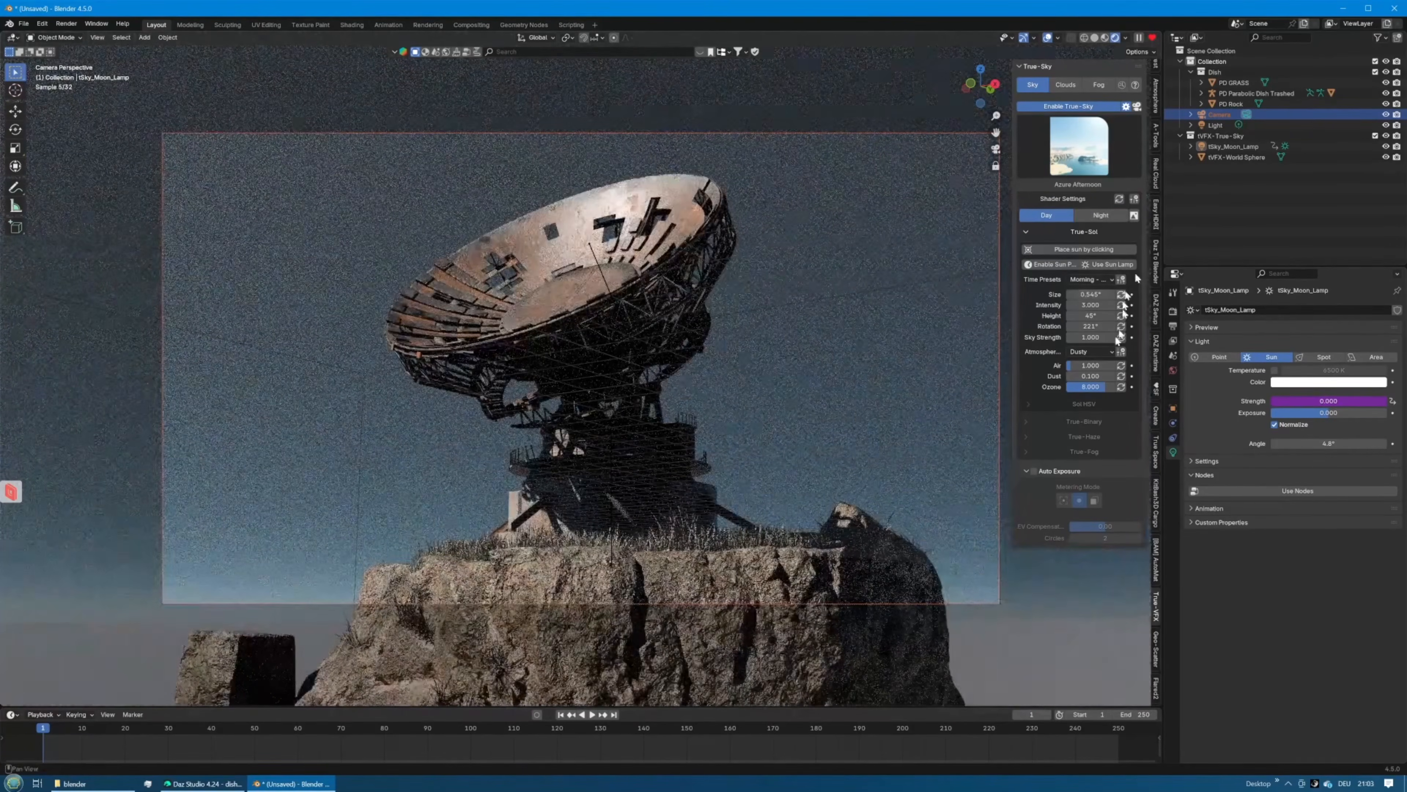
pyautogui.moveTo(1088, 325); pyautogui.dragTo(1071, 329)
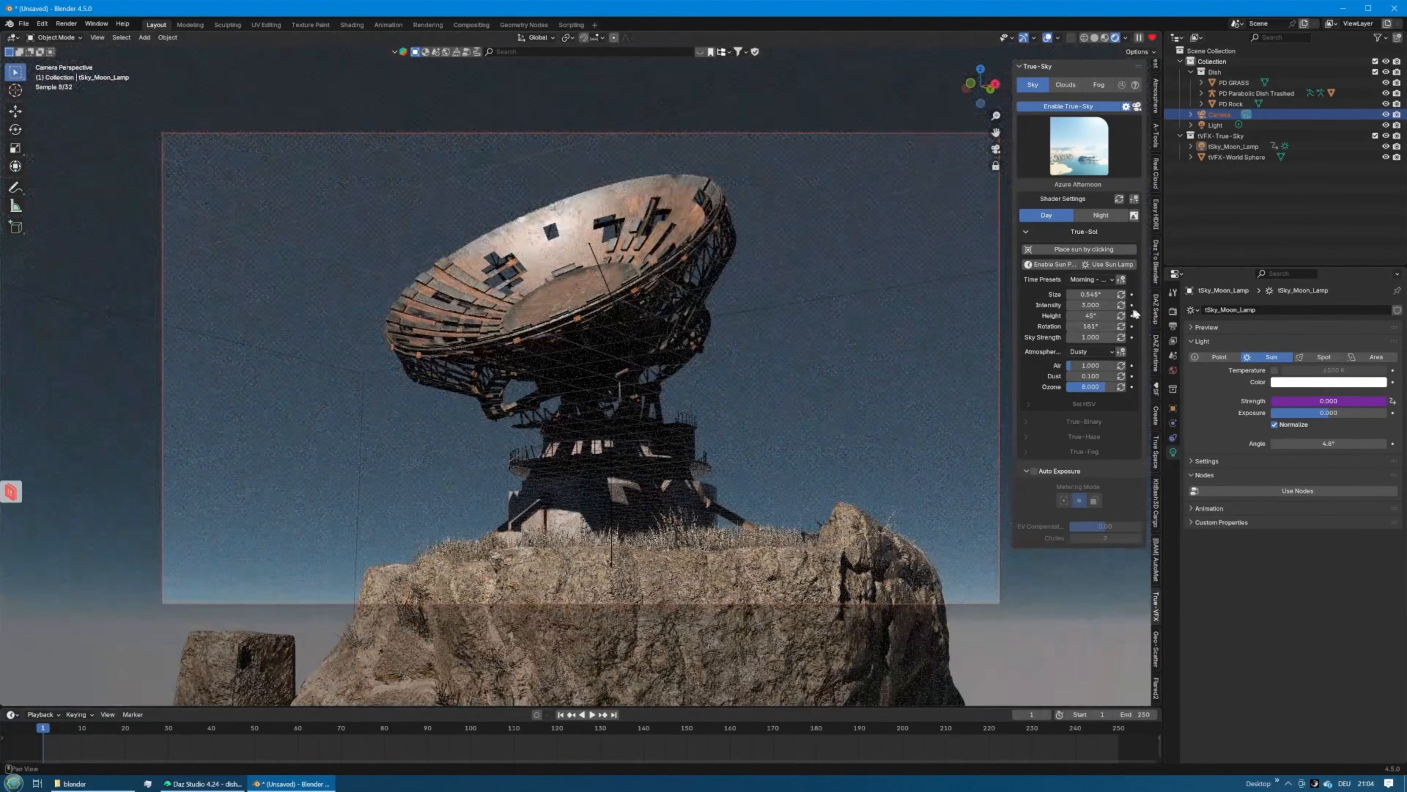
pyautogui.moveTo(1095, 323); pyautogui.dragTo(898, 324)
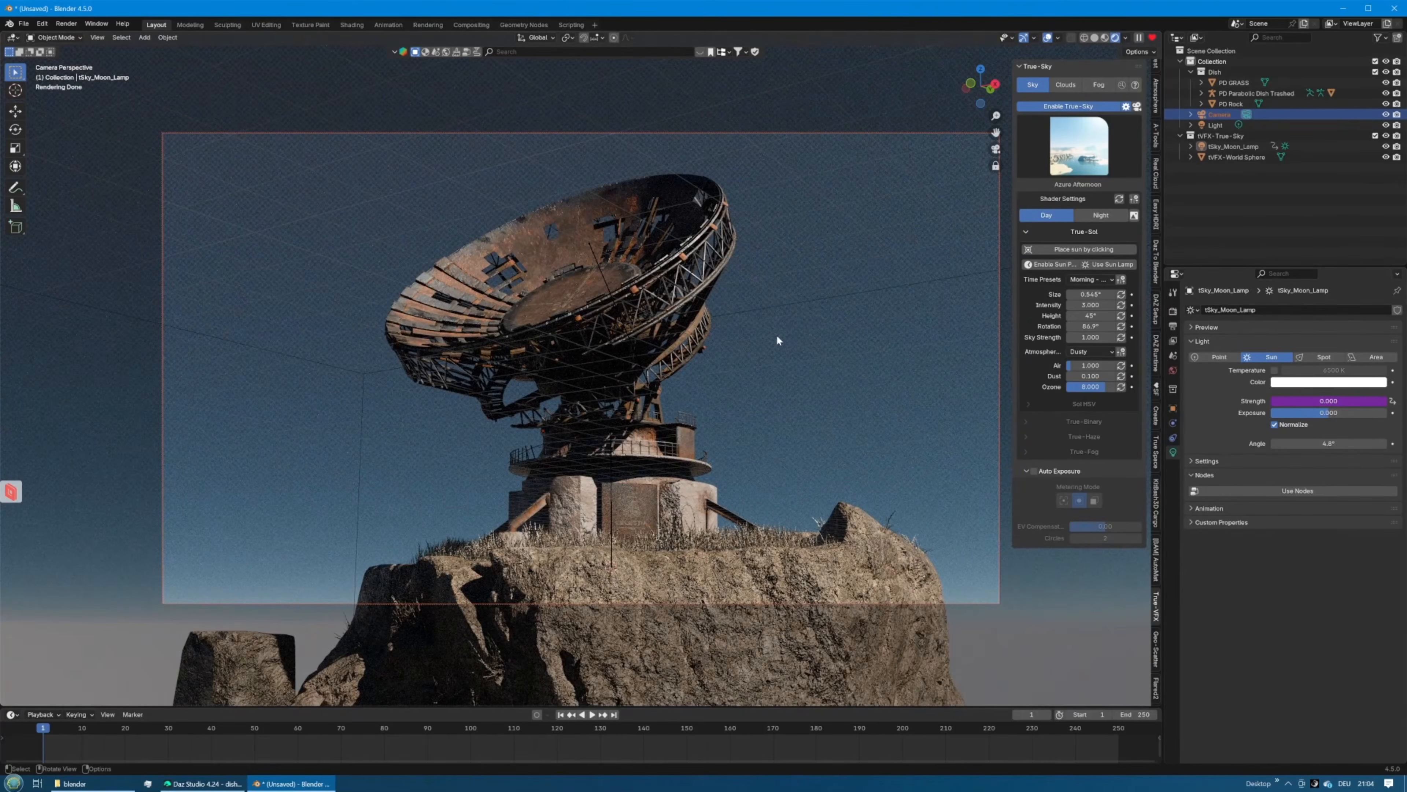
# Turn off the Transparent option in the Cycles film settings, toggling it to compare the sky with and without it
pyautogui.click(1173, 312)
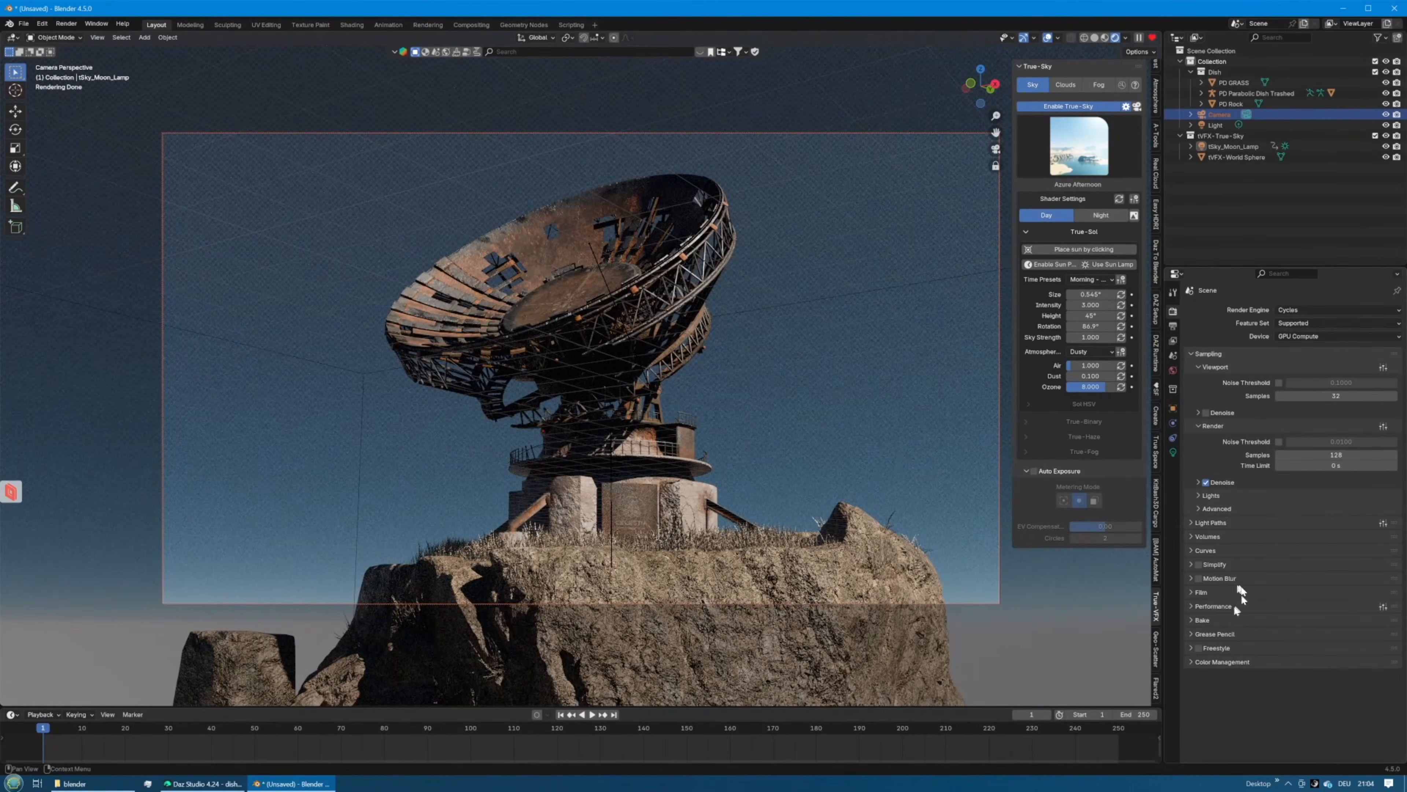
pyautogui.click(1197, 592)
pyautogui.scroll(-1, 1223, 580)
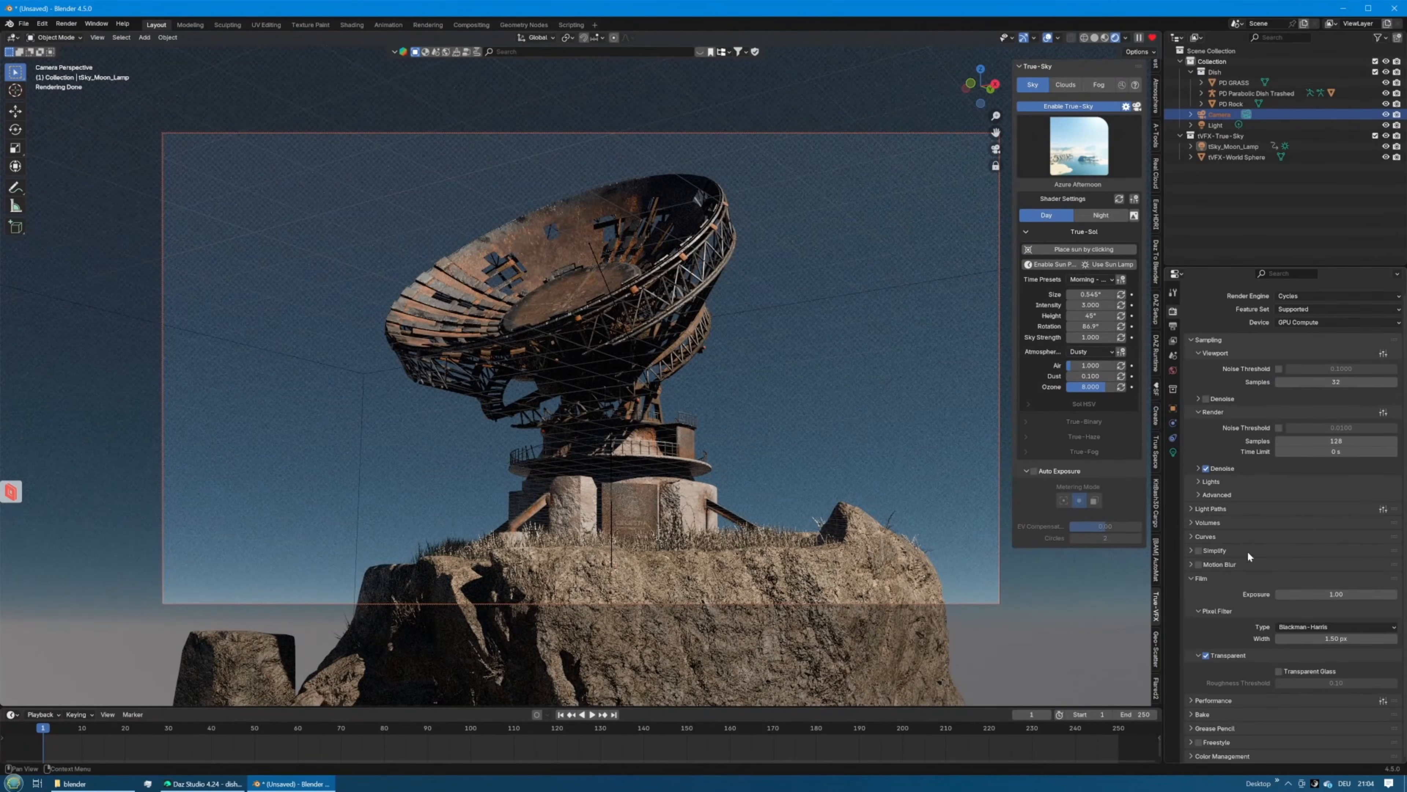
pyautogui.click(1206, 654)
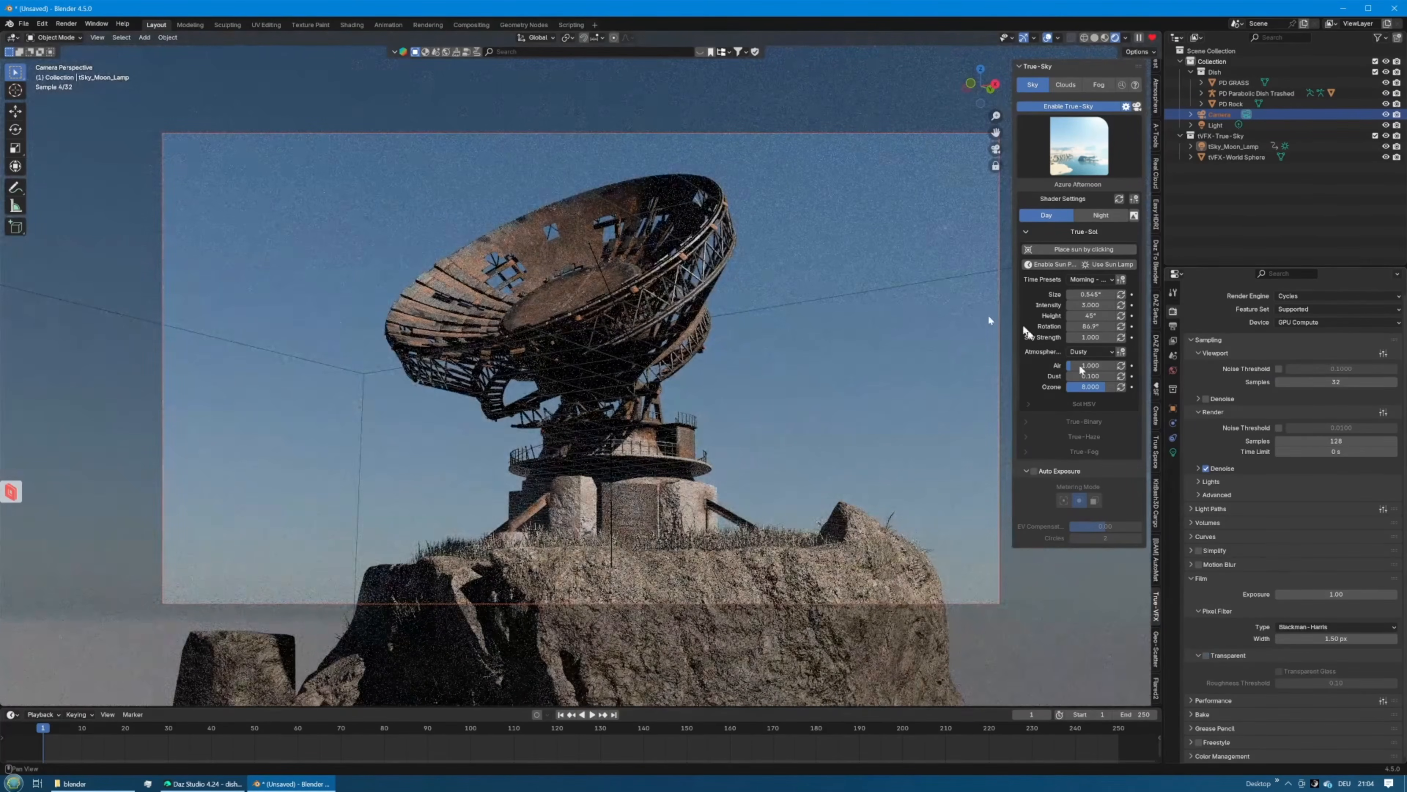
pyautogui.click(1206, 655)
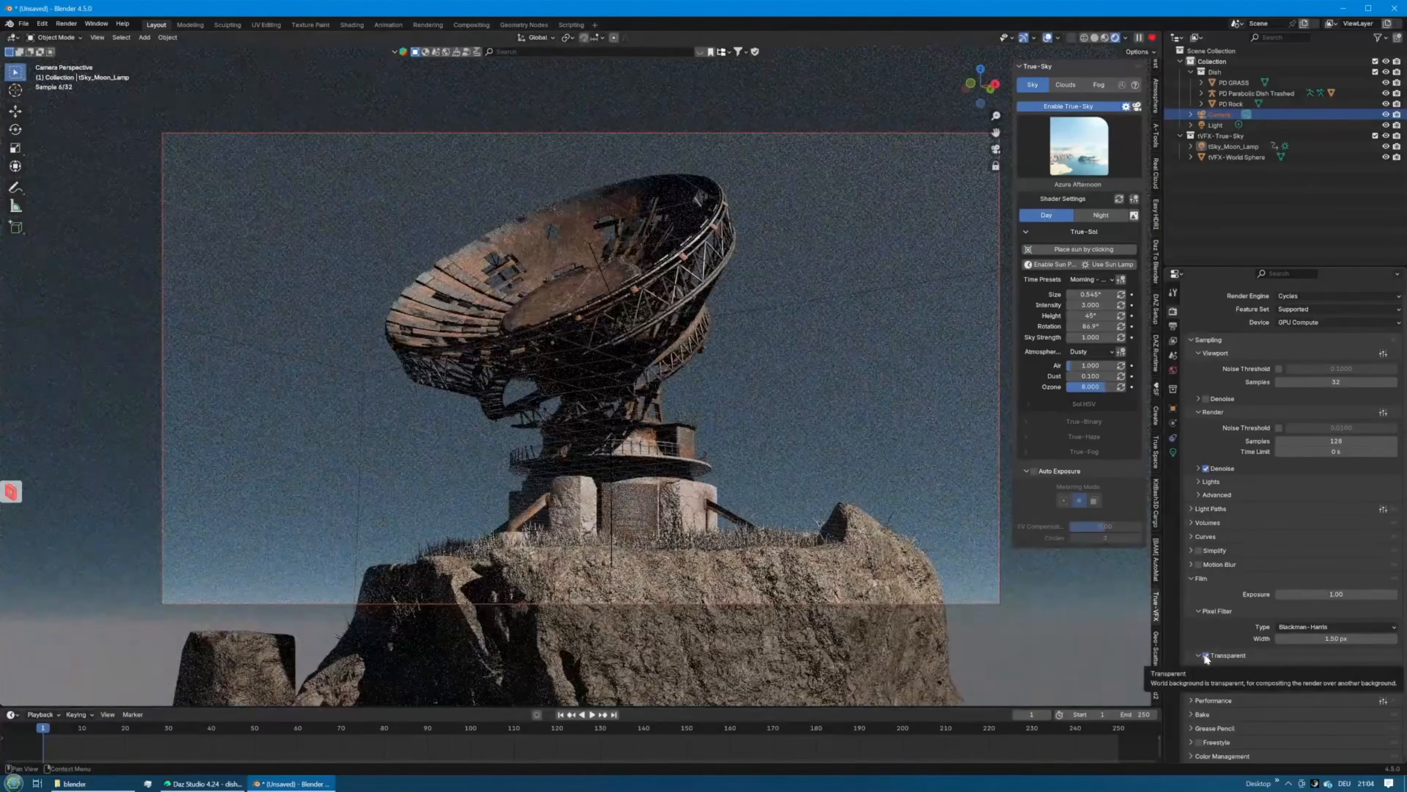
pyautogui.click(1206, 655)
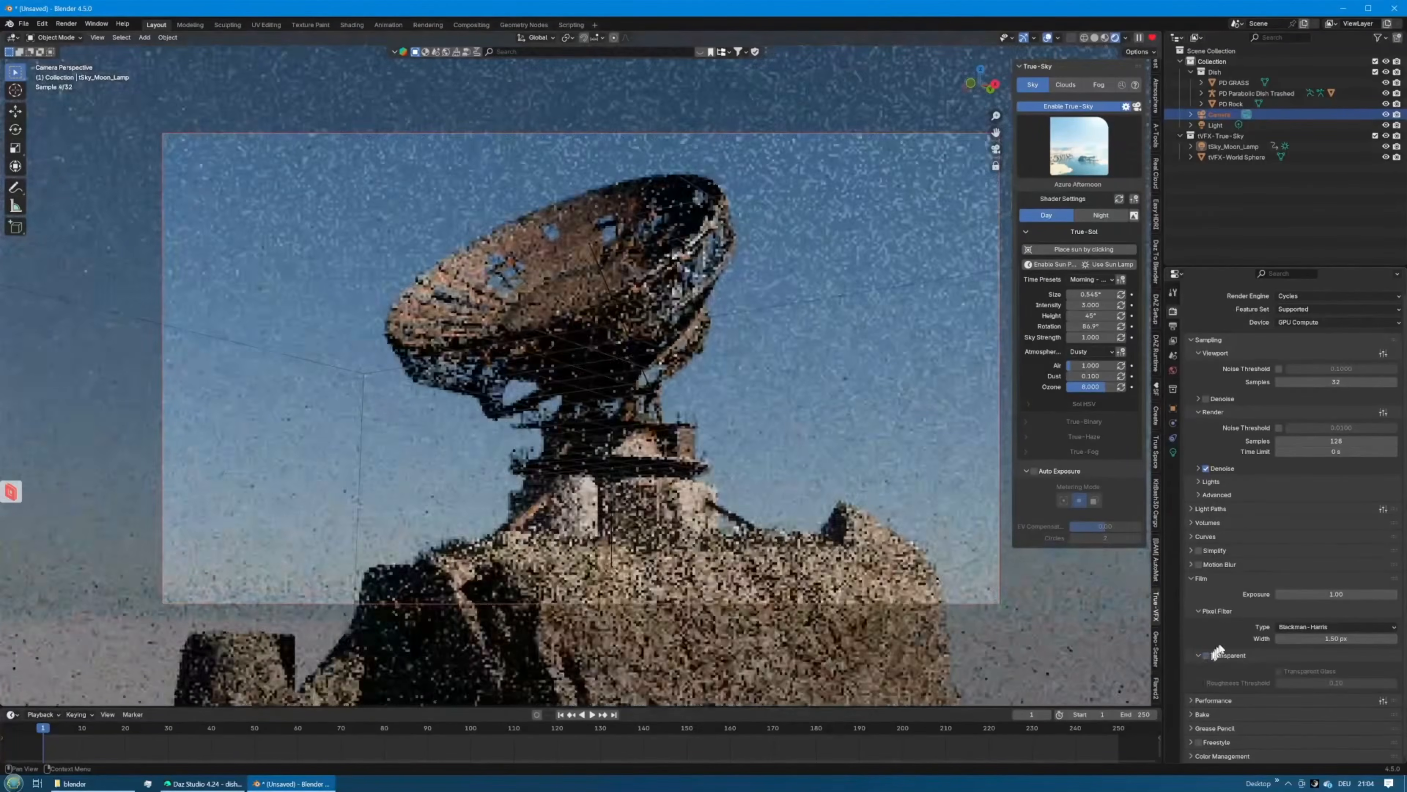
pyautogui.click(1190, 578)
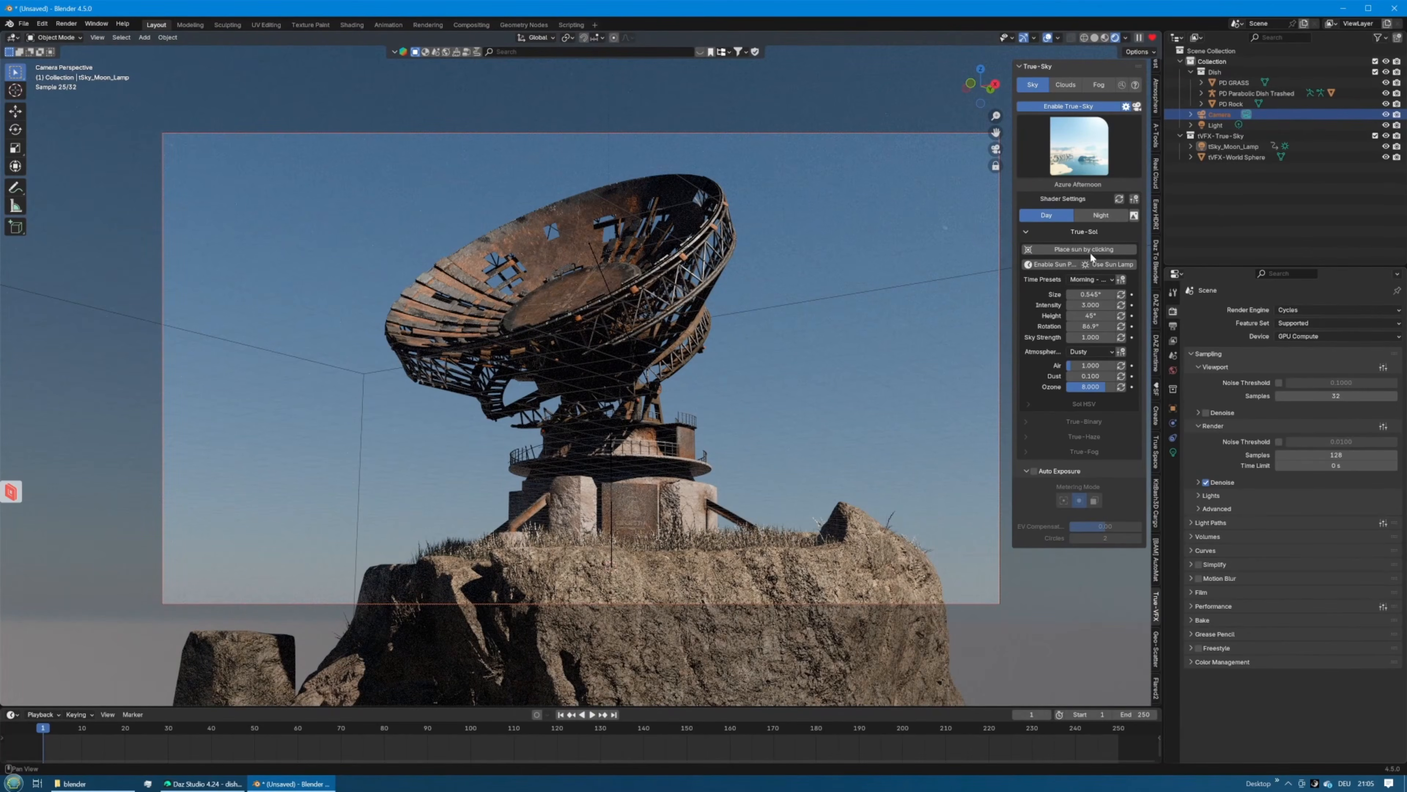
# Enable the True-Sky clouds with the Stratocumulus preset and leave the camera view
pyautogui.click(1065, 88)
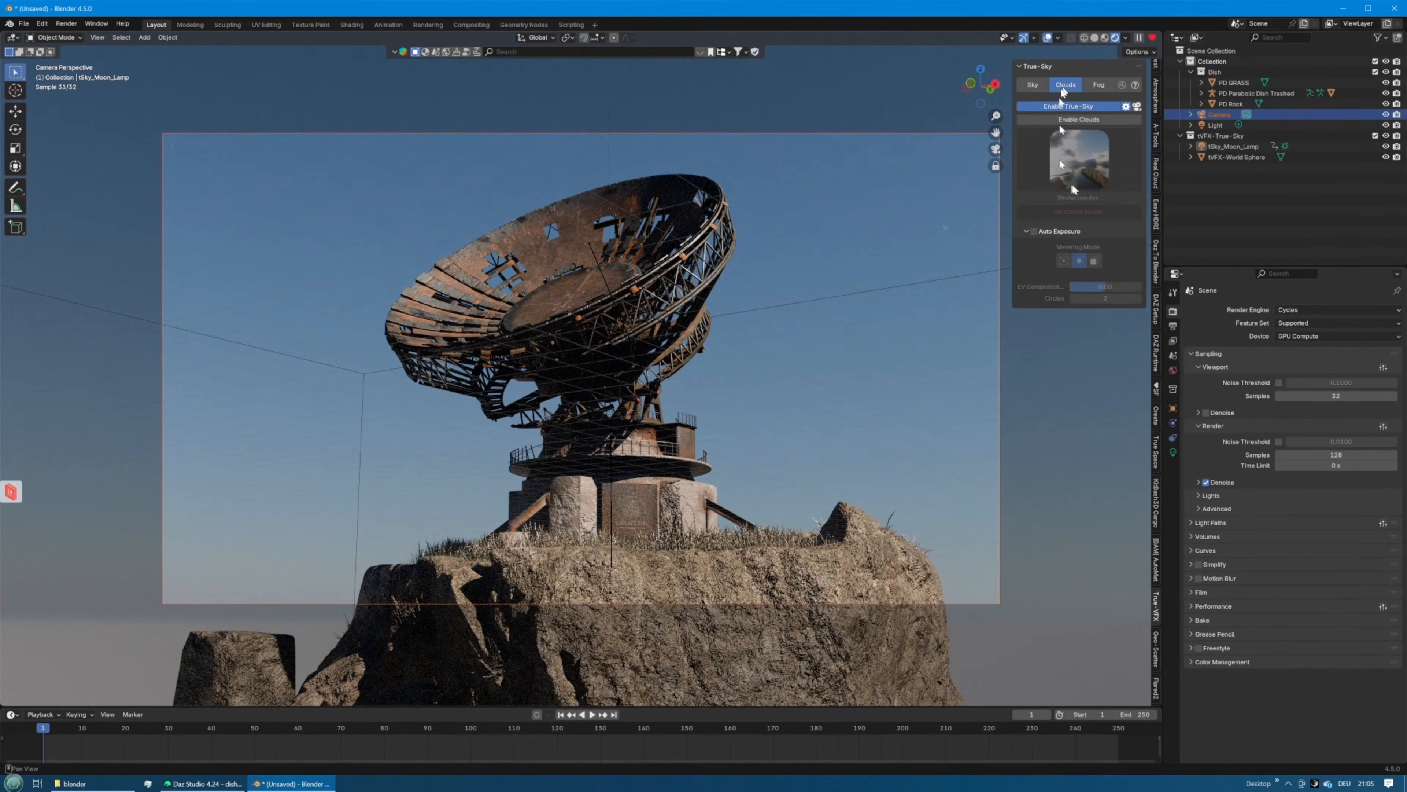
pyautogui.click(1056, 119)
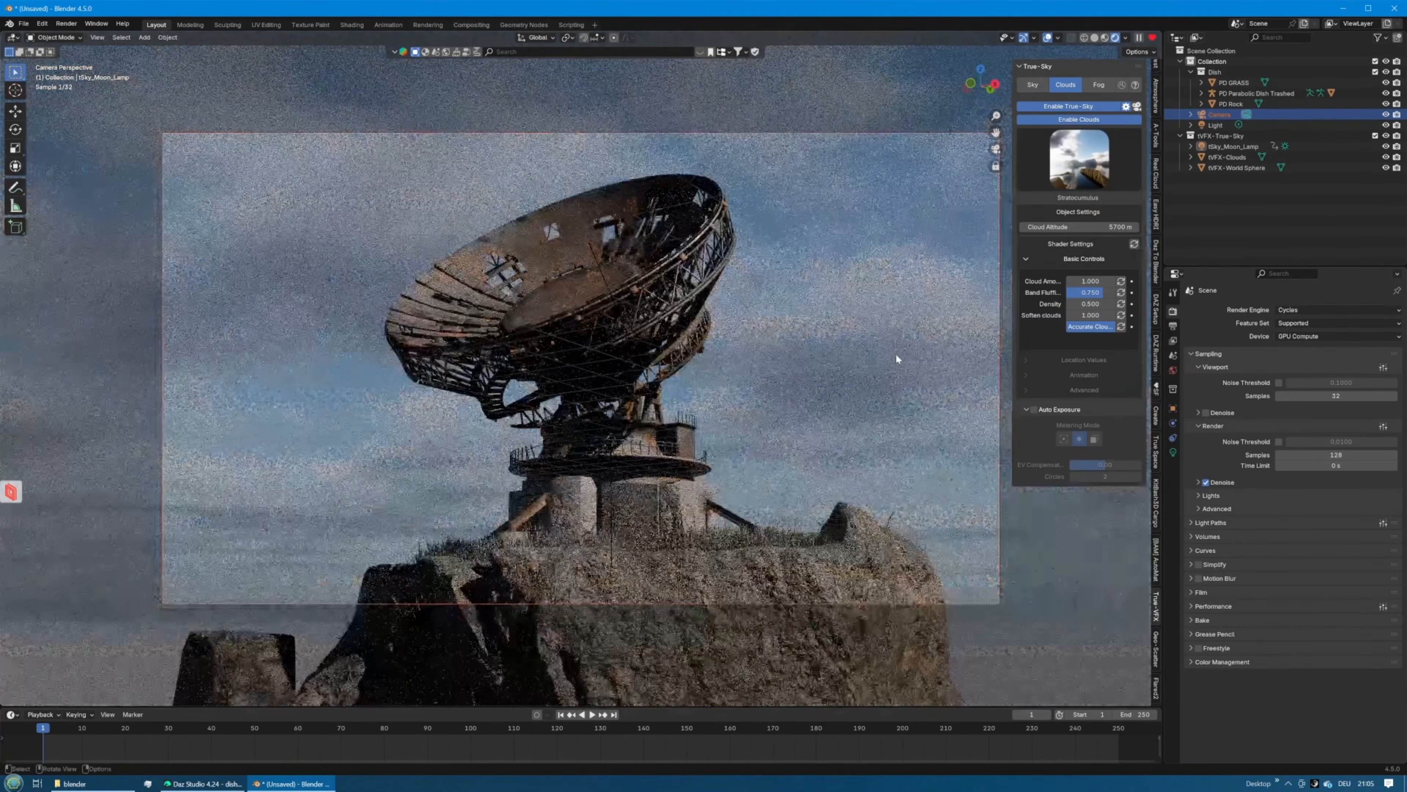
pyautogui.press('KP_0')
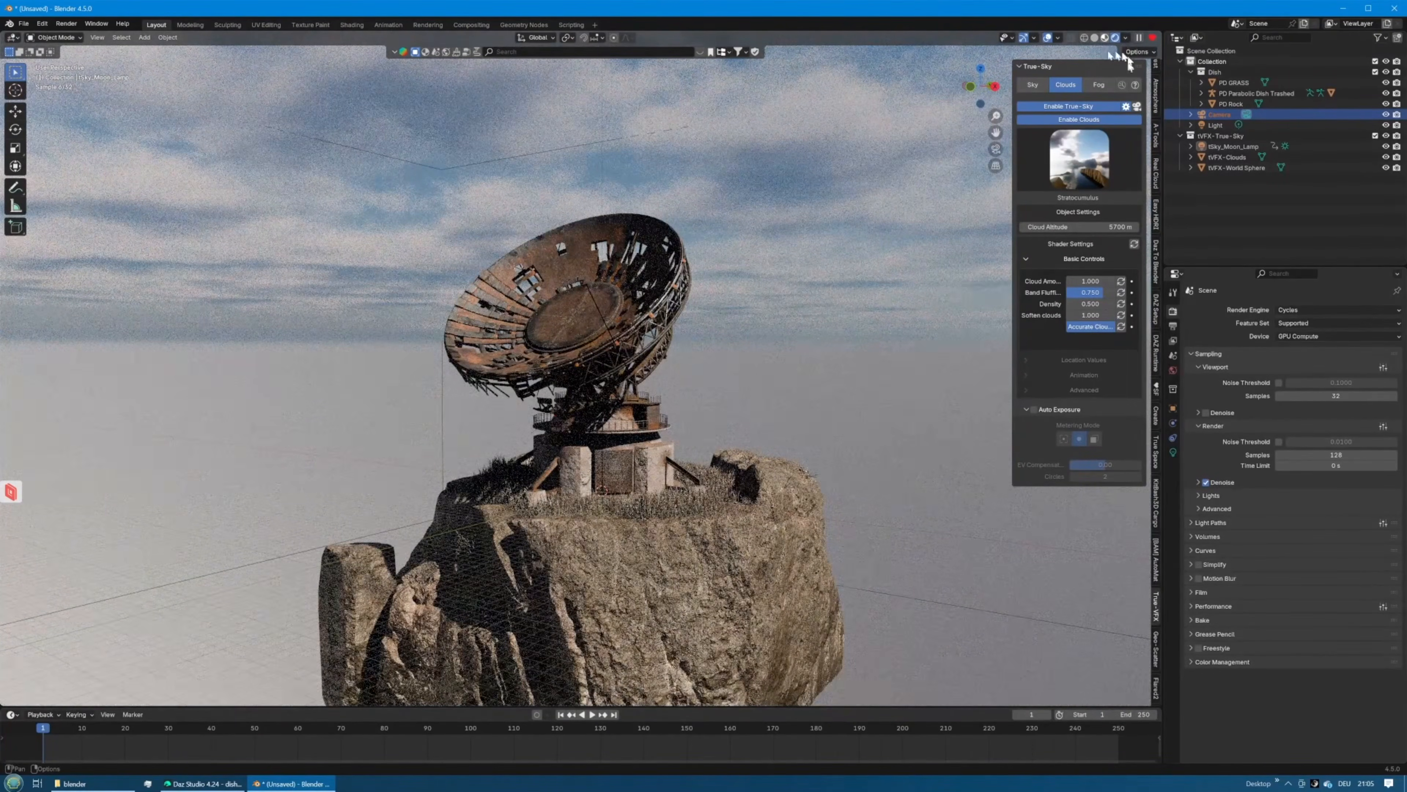
# Set the viewport to Solid shading and add a cube mesh to the scene
pyautogui.click(1105, 38)
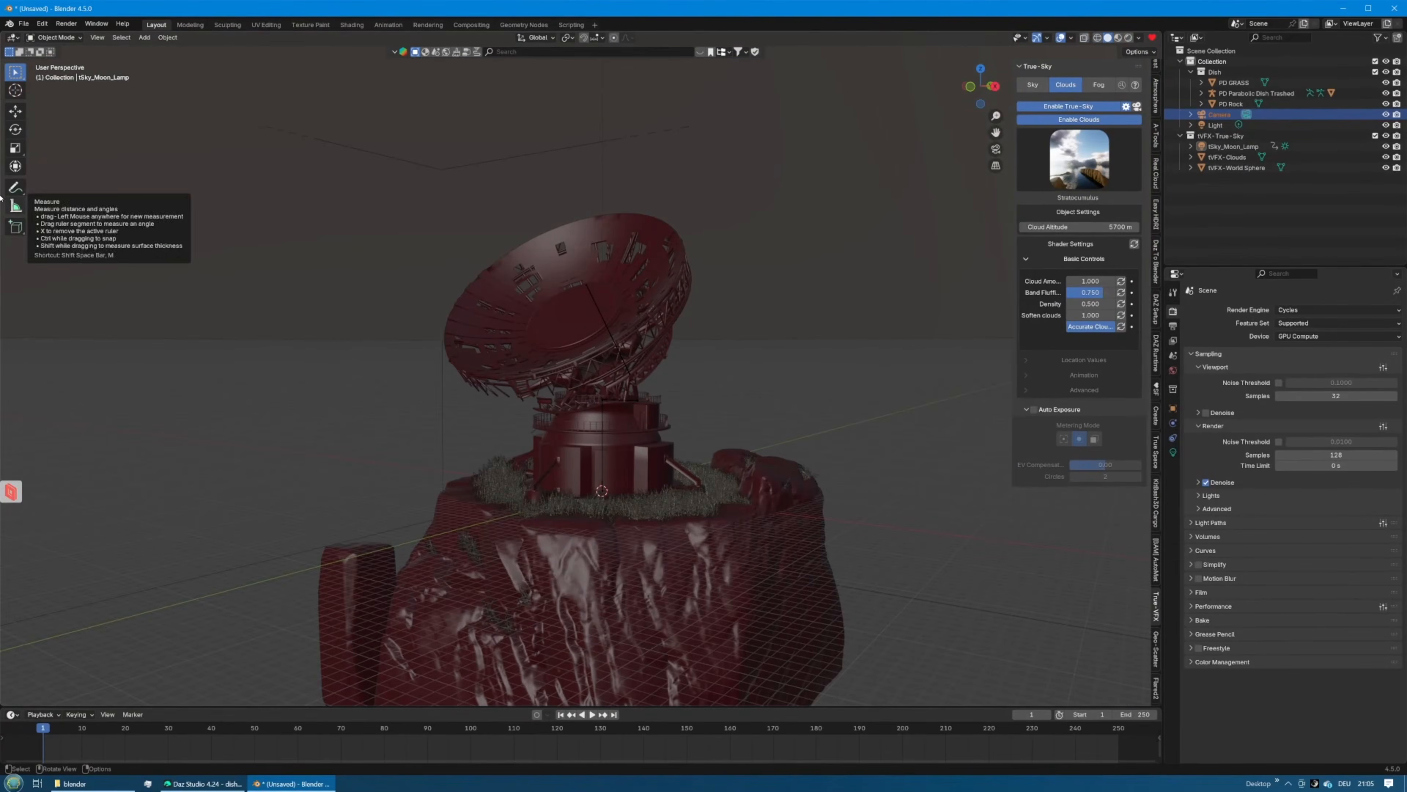
pyautogui.click(146, 38)
pyautogui.moveTo(163, 51)
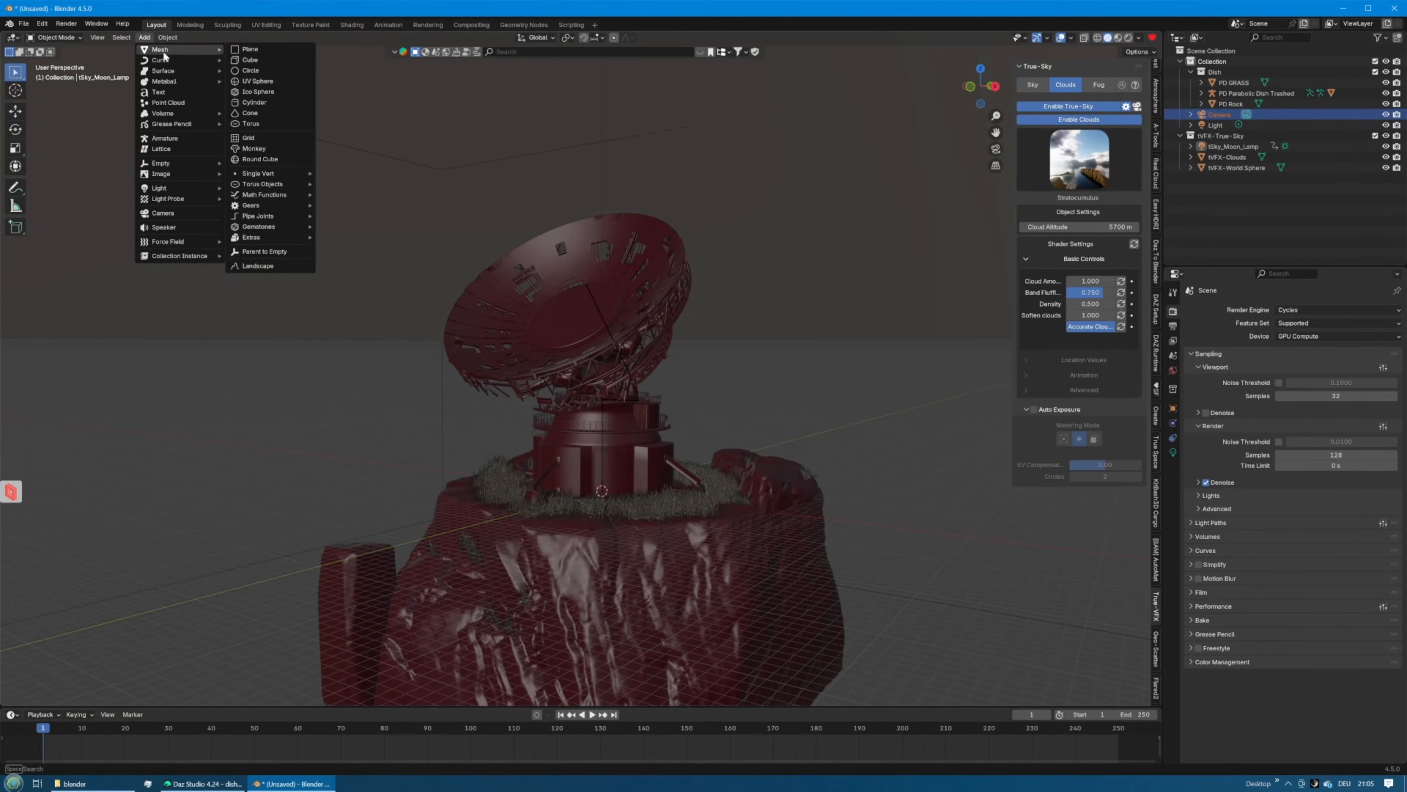
pyautogui.click(256, 59)
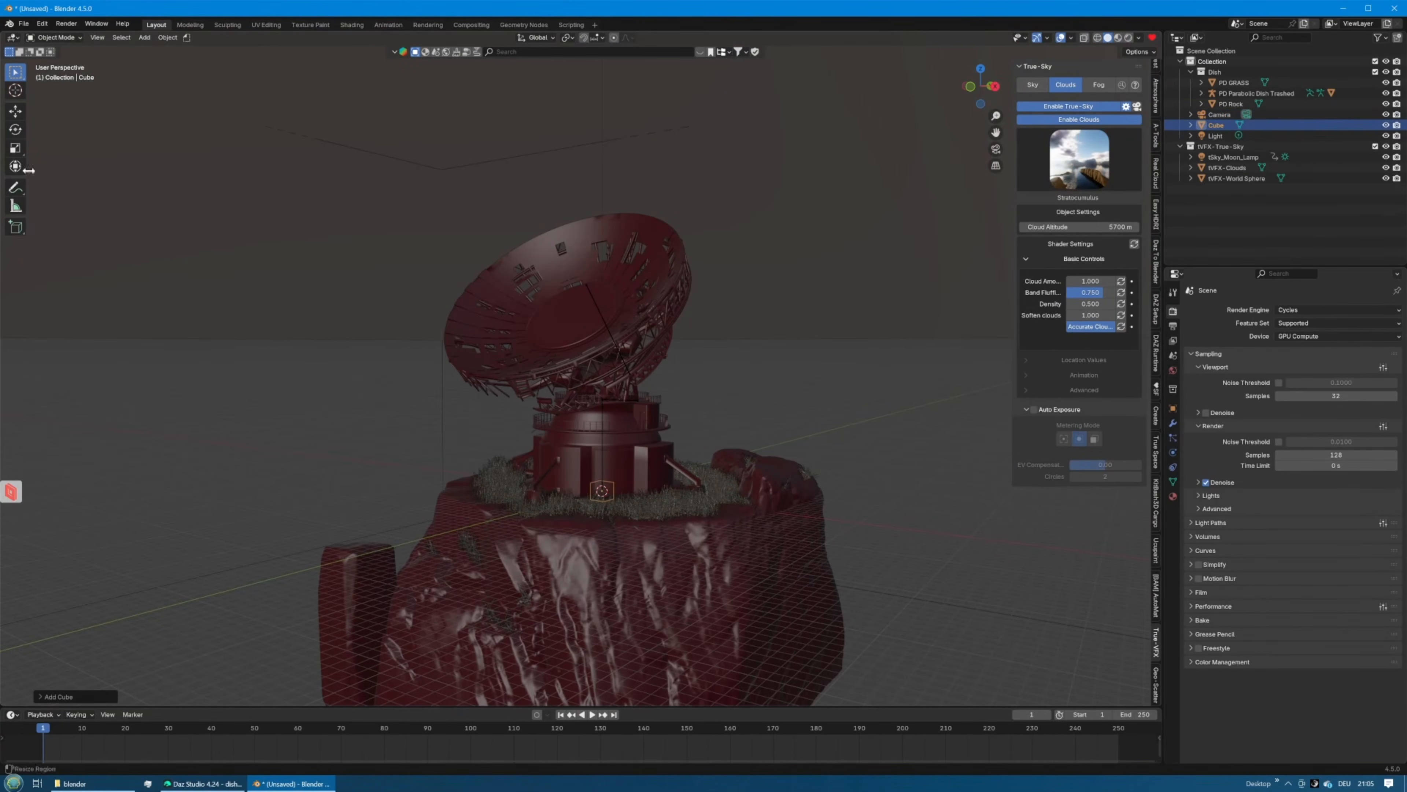
# Scale the cube up uniformly until it spans the rock and the dish's base, undoing the non-uniform attempt, and activate the Move tool
pyautogui.click(16, 148)
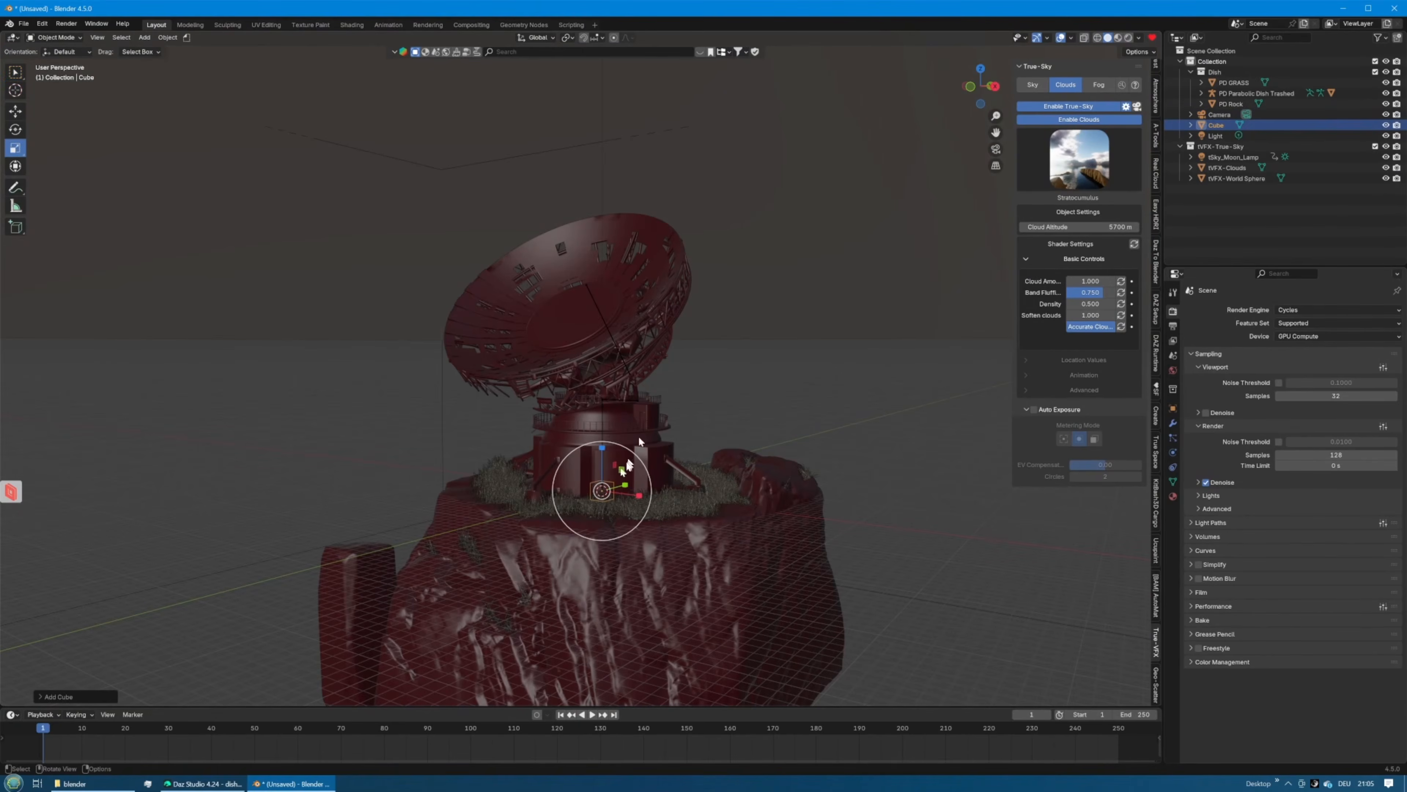
pyautogui.moveTo(621, 468); pyautogui.dragTo(763, 481)
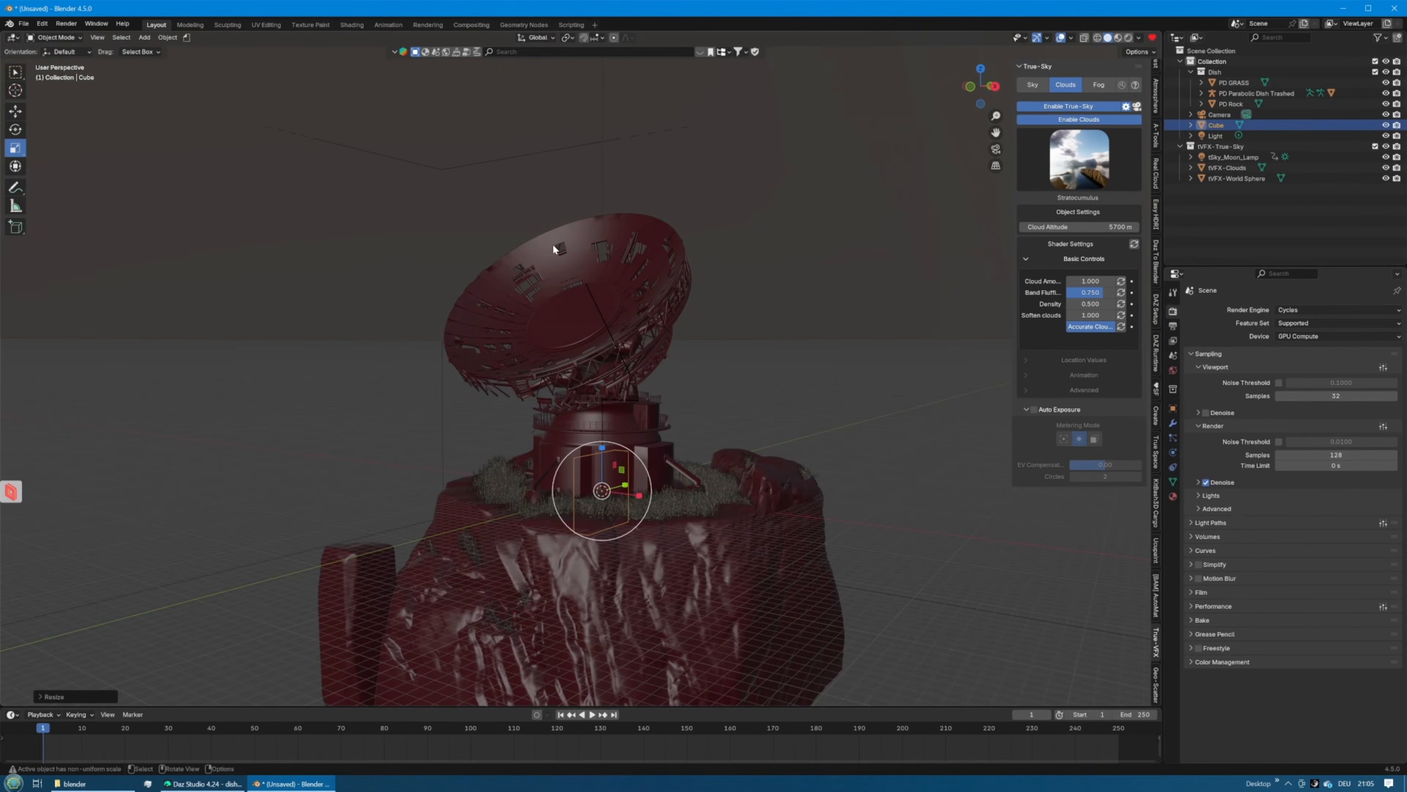
pyautogui.hotkey('ctrl', 'z')
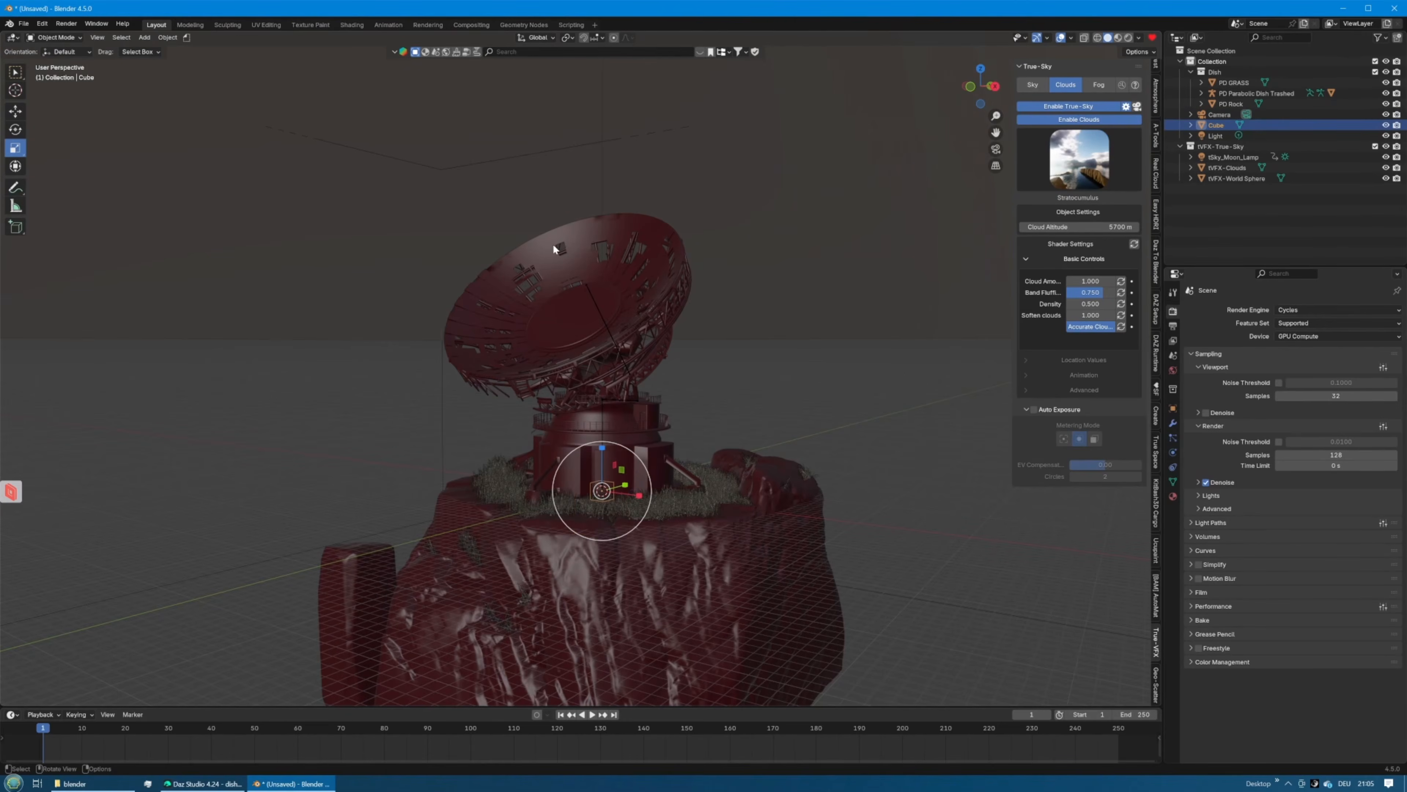
pyautogui.moveTo(635, 531); pyautogui.dragTo(133, 170)
pyautogui.click(15, 111)
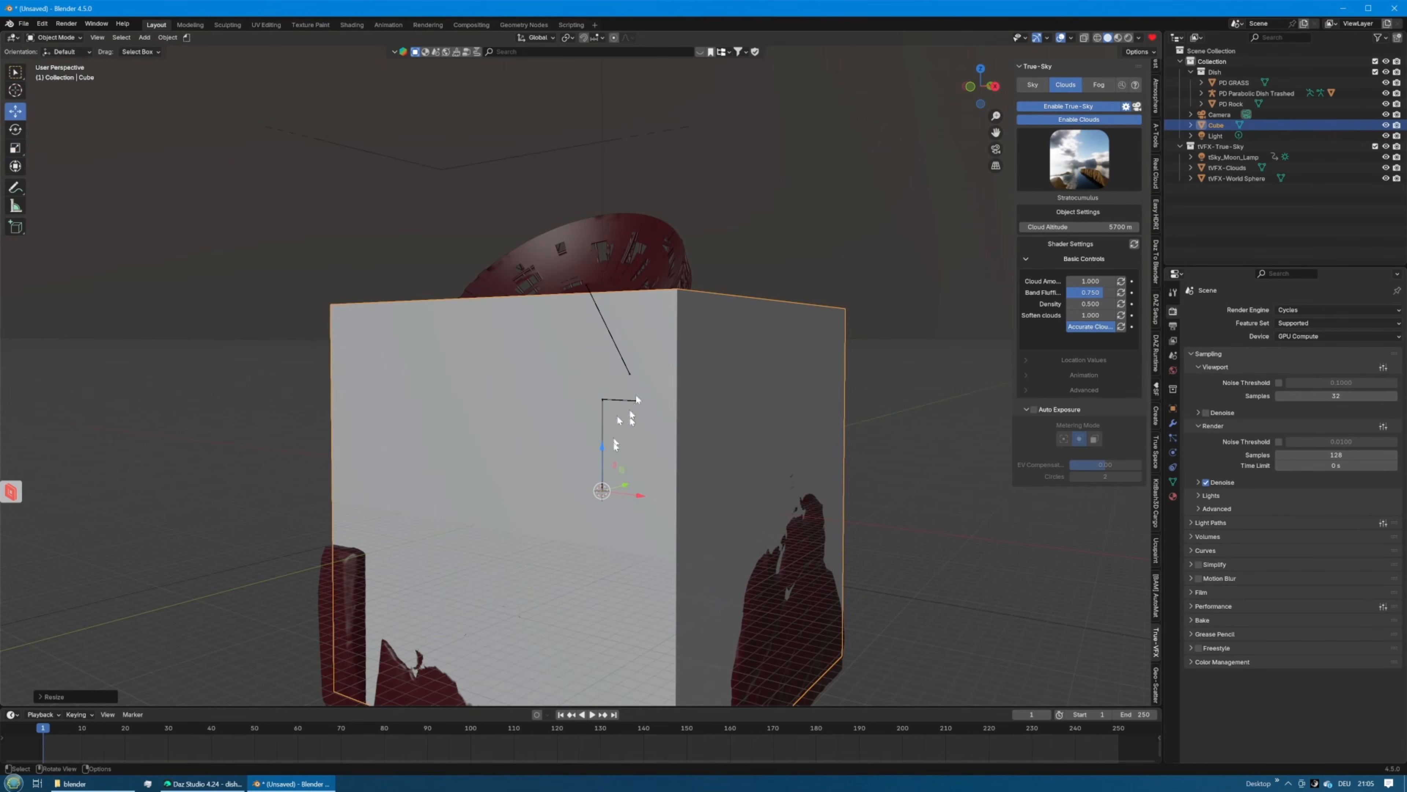
# Raise the cube to about 19.4 m on Z so it surrounds the dish, and split the viewport to open a Shader Editor beside it
pyautogui.moveTo(602, 449); pyautogui.dragTo(645, 286)
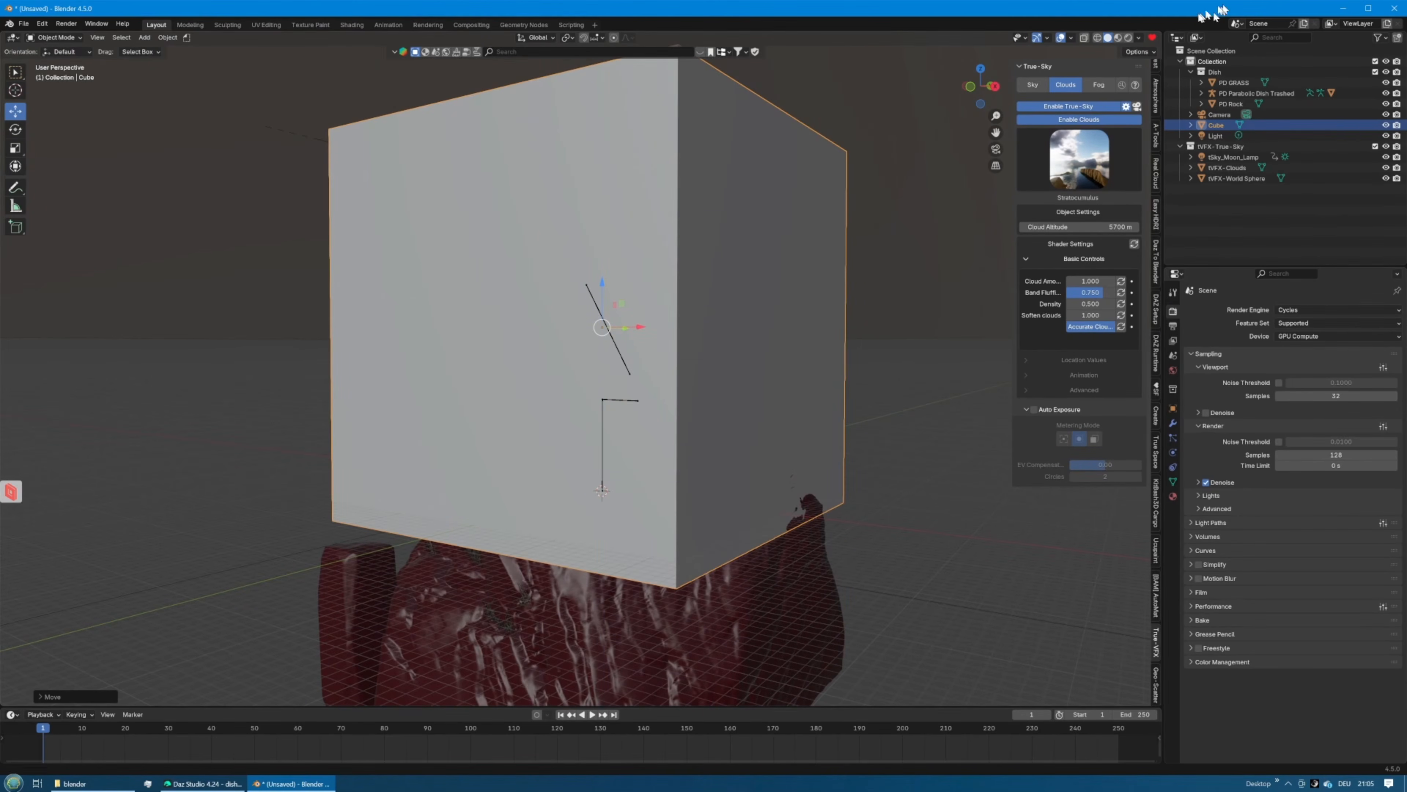
pyautogui.moveTo(1162, 32); pyautogui.dragTo(684, 98)
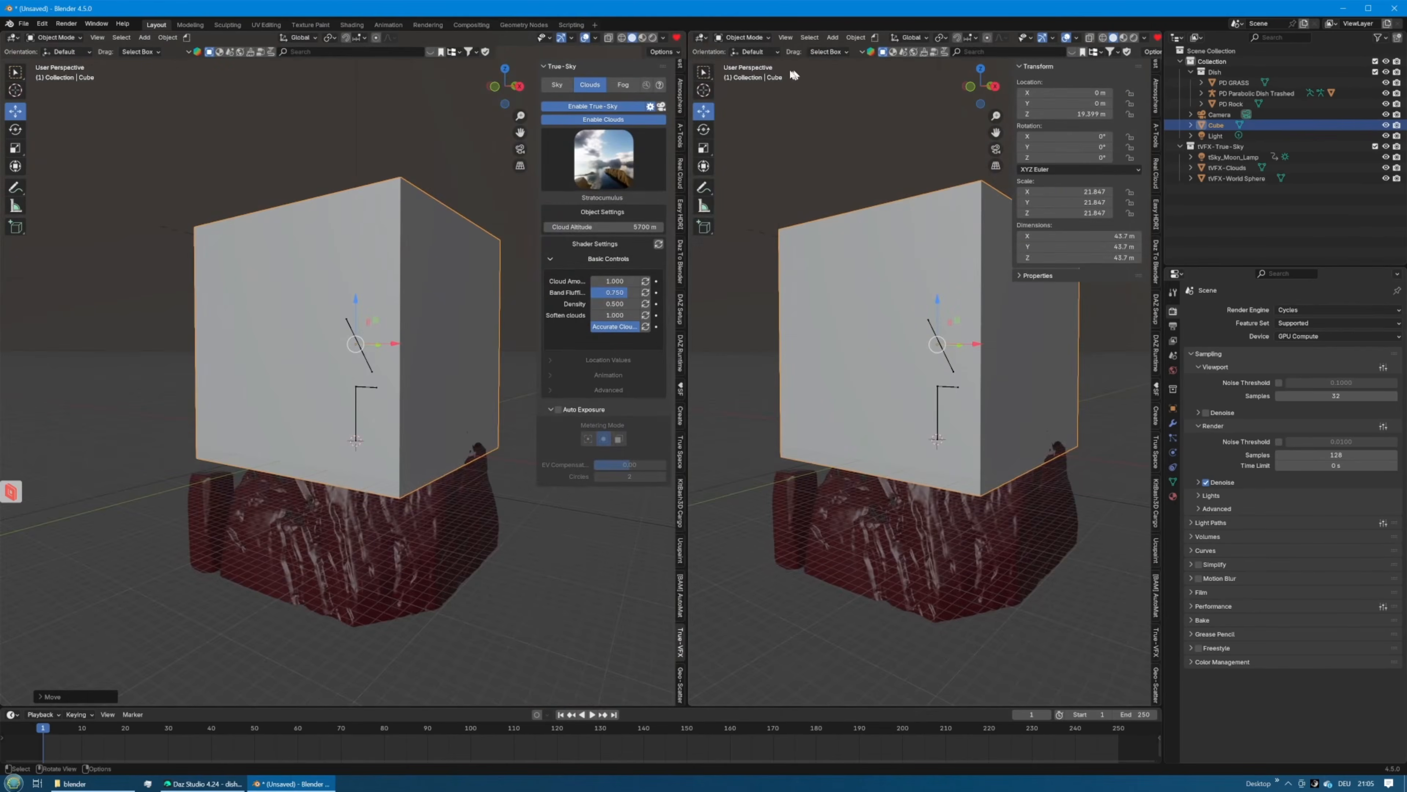
pyautogui.click(701, 37)
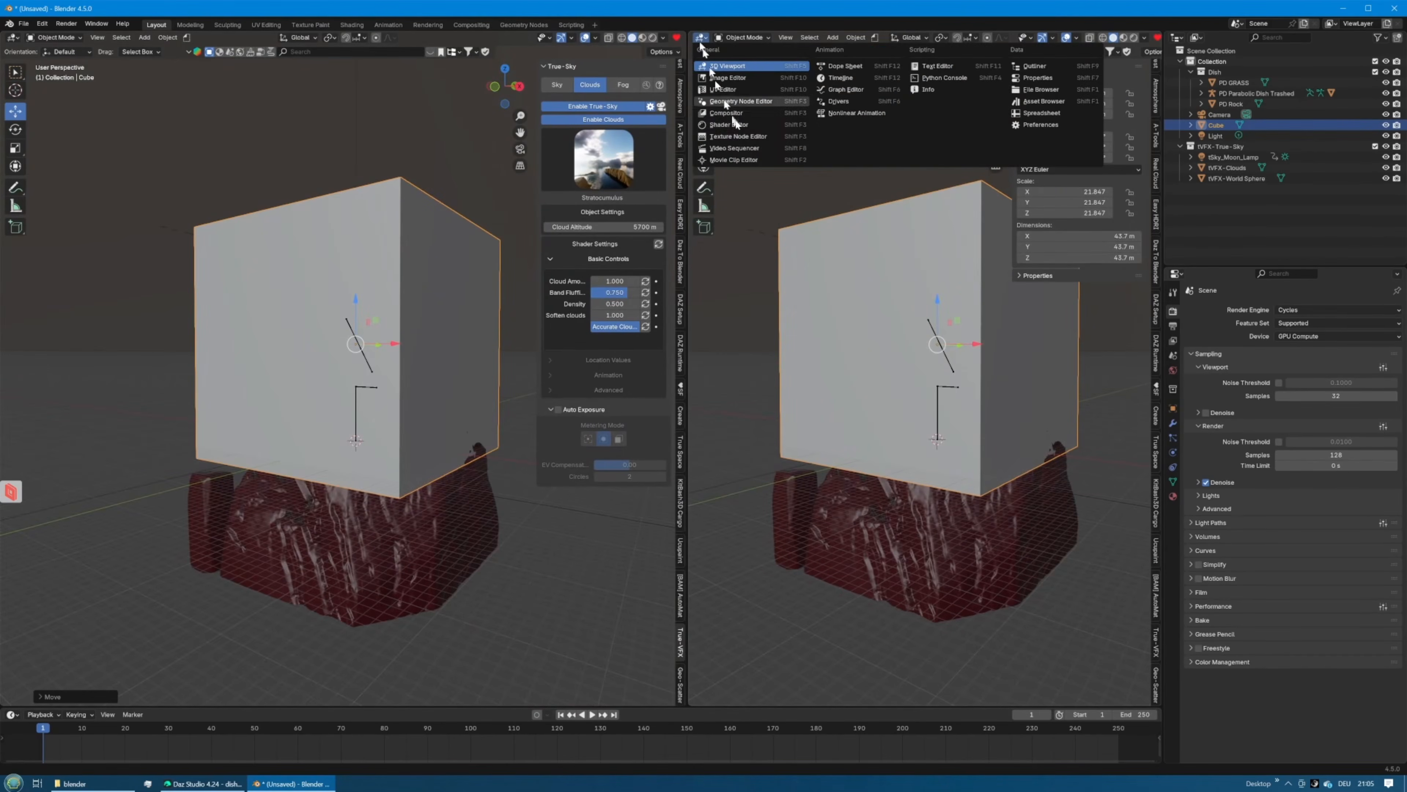
pyautogui.click(742, 122)
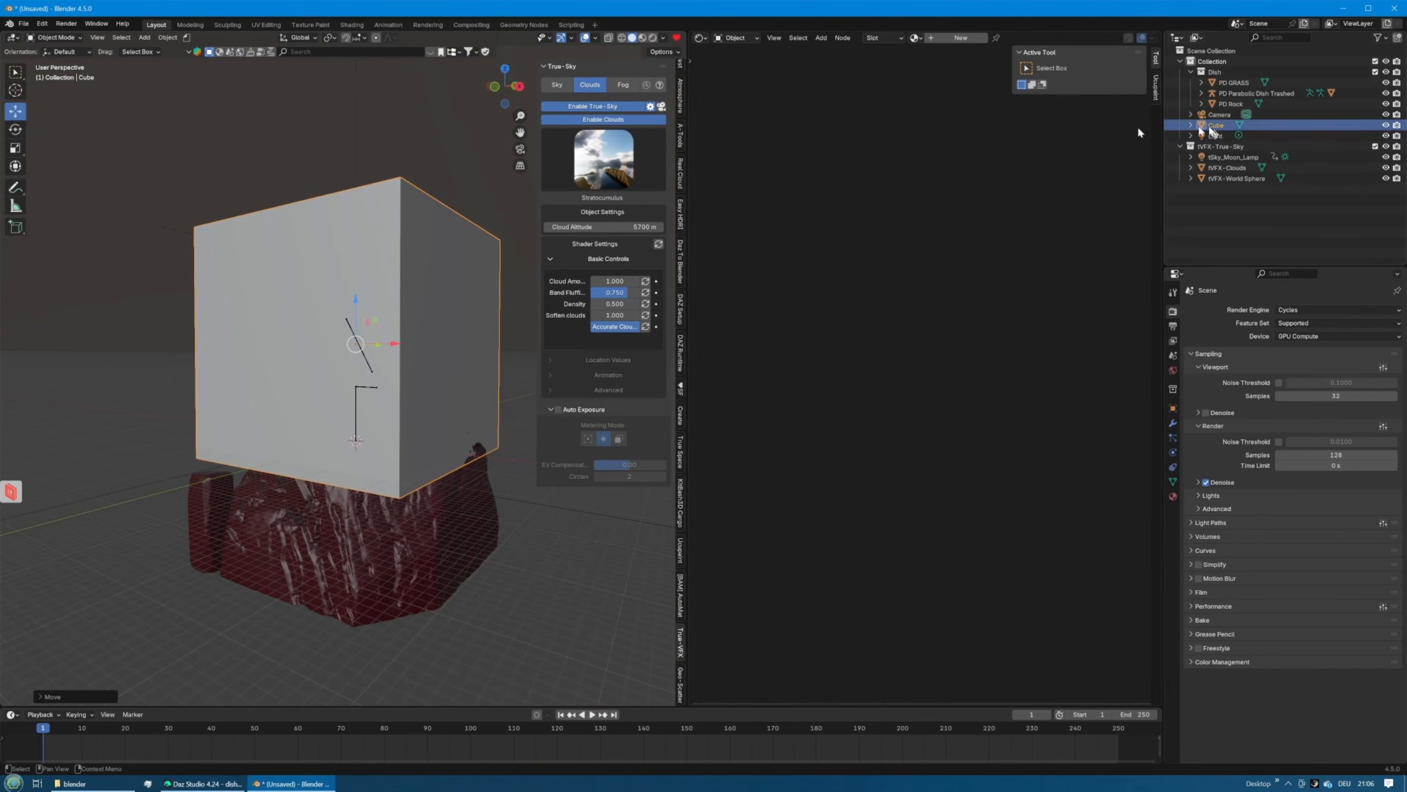
# Create a new material for the cube and name it "volume"
pyautogui.click(950, 37)
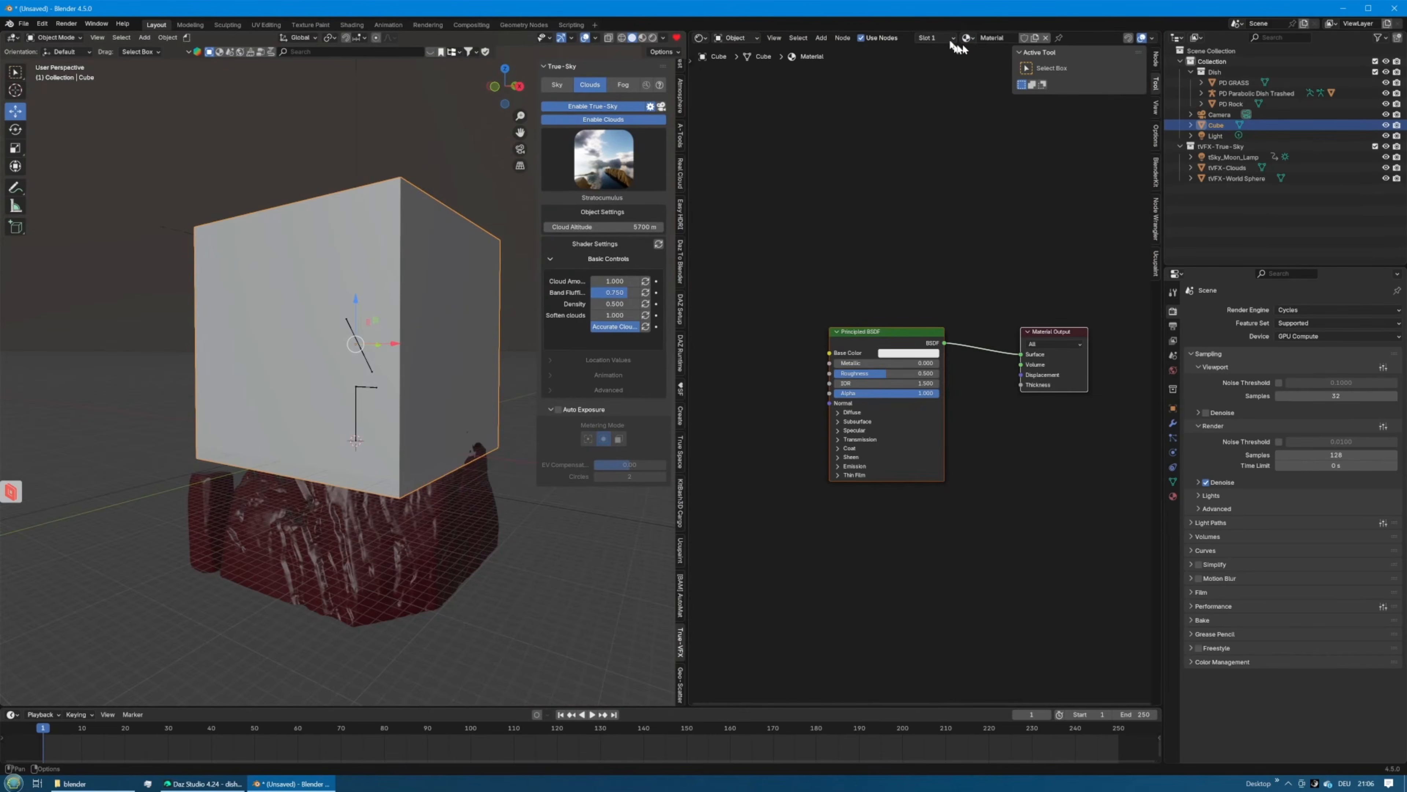
pyautogui.doubleClick(992, 37)
pyautogui.write('volume')
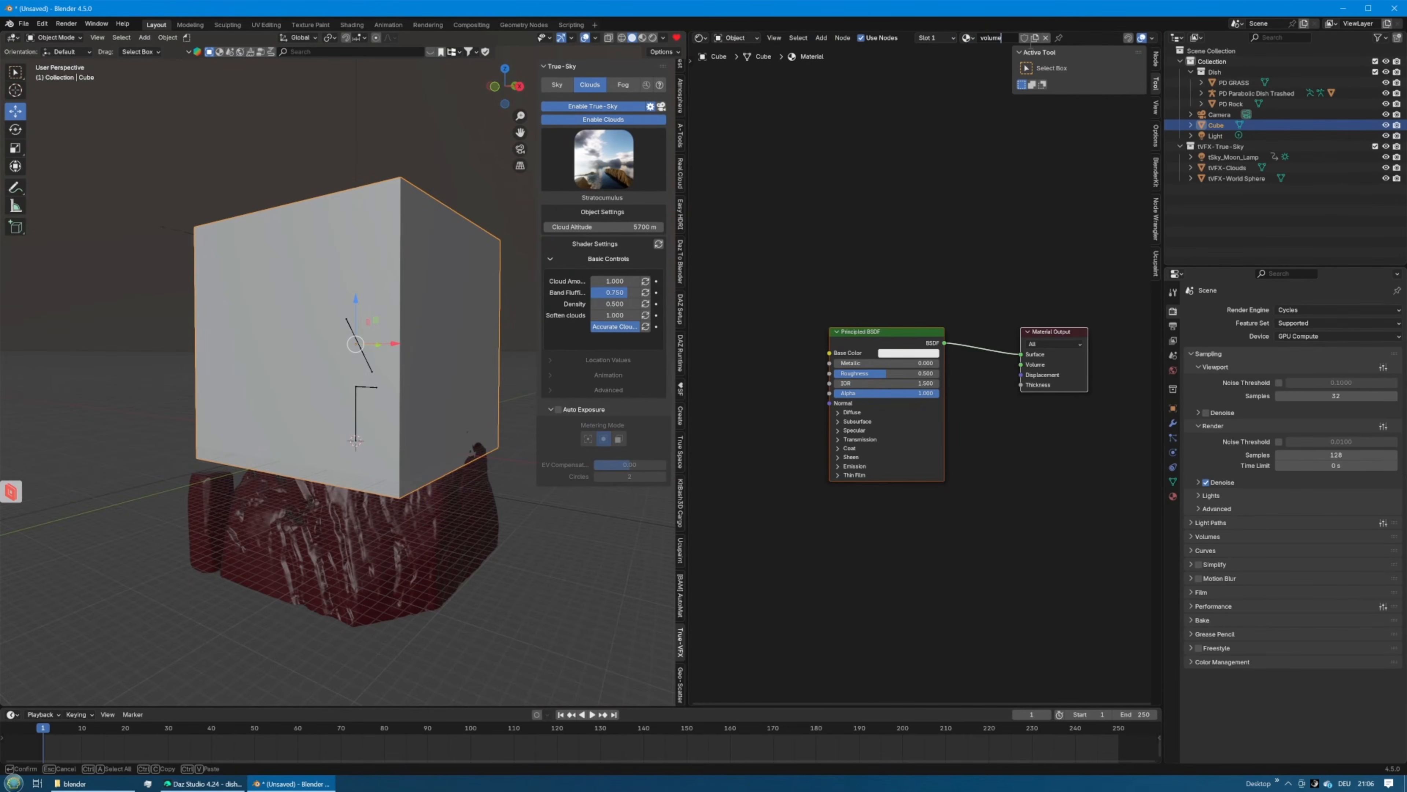
pyautogui.press('Return')
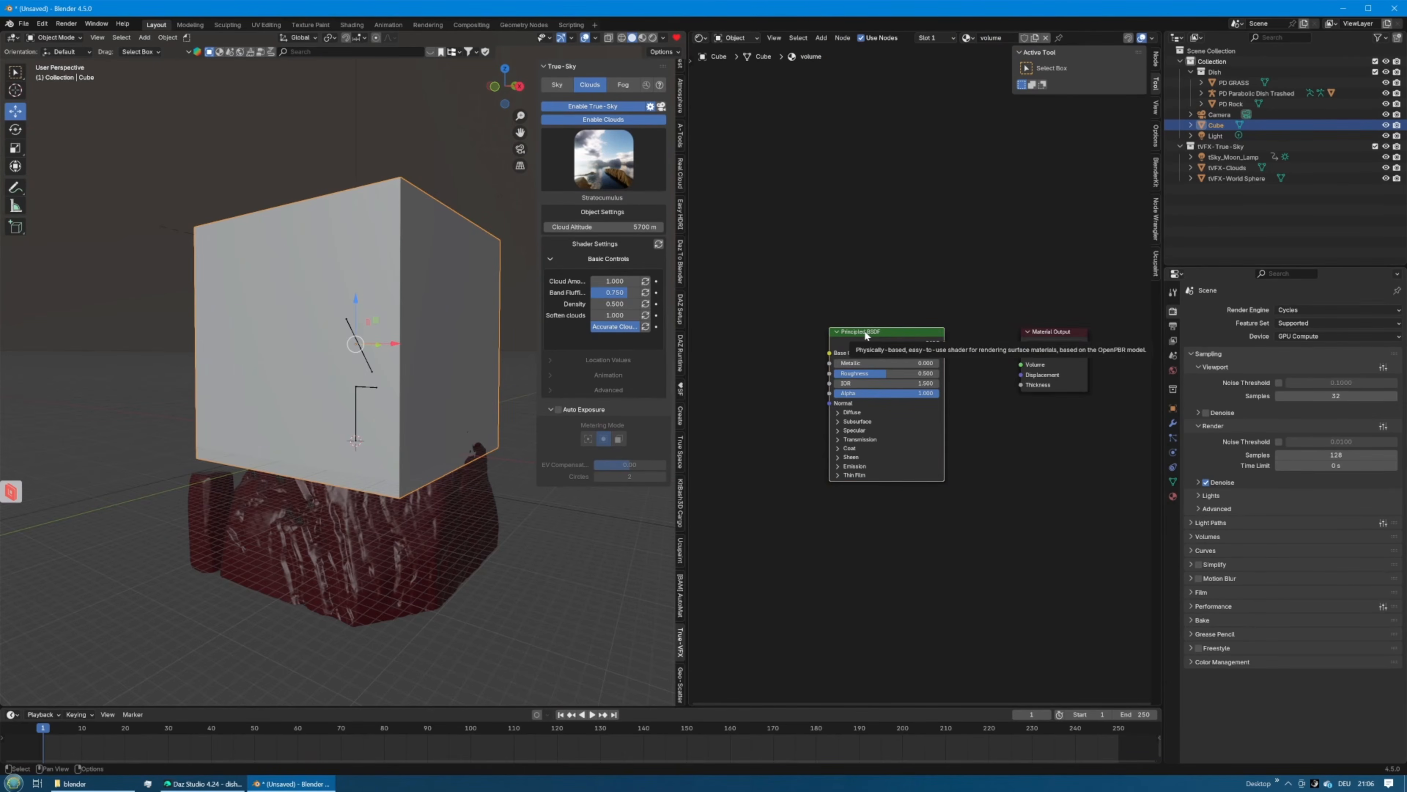
# Replace the material's Principled BSDF node with a Volume Scatter node placed before the Material Output
pyautogui.press('x')
pyautogui.click(826, 182)
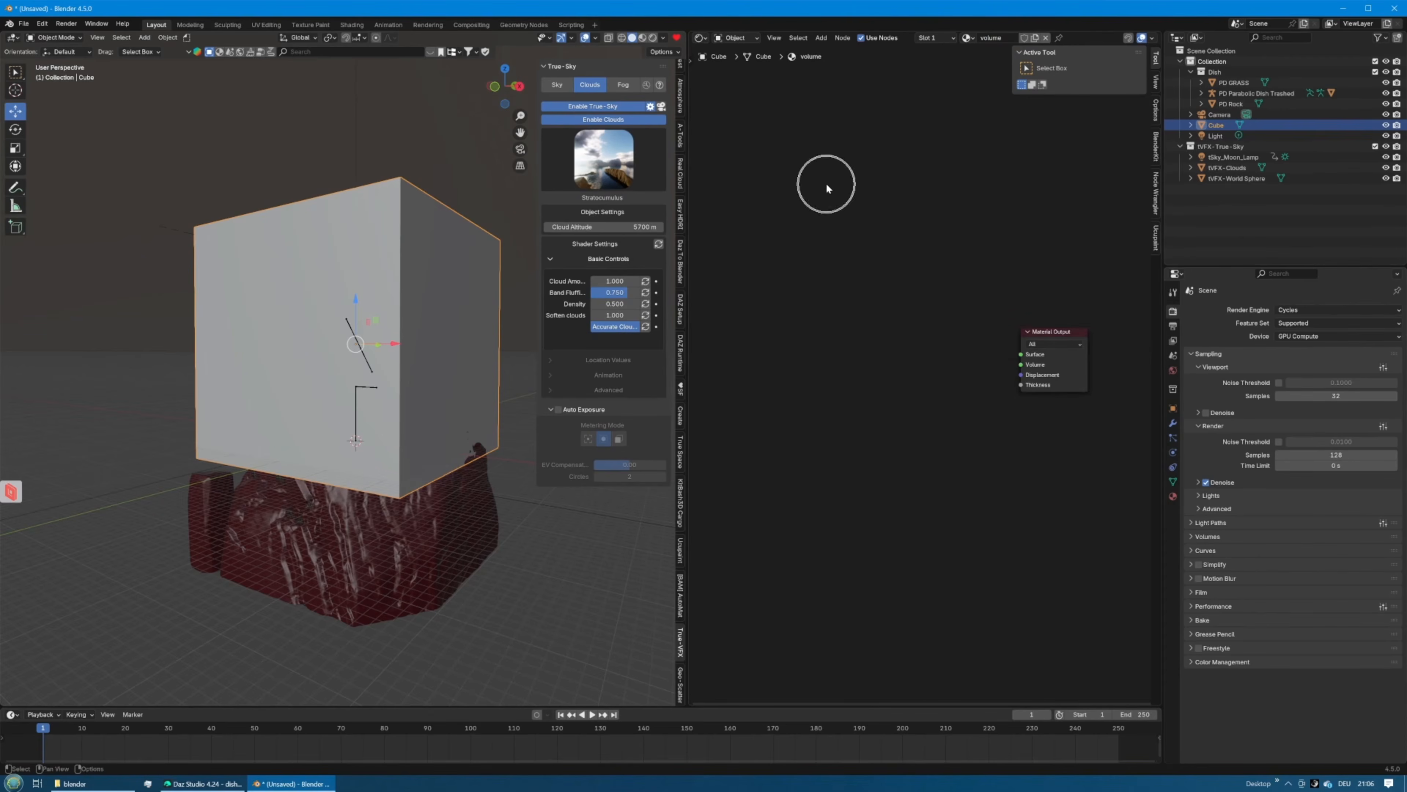
pyautogui.hotkey('shift', 'a')
pyautogui.moveTo(827, 183)
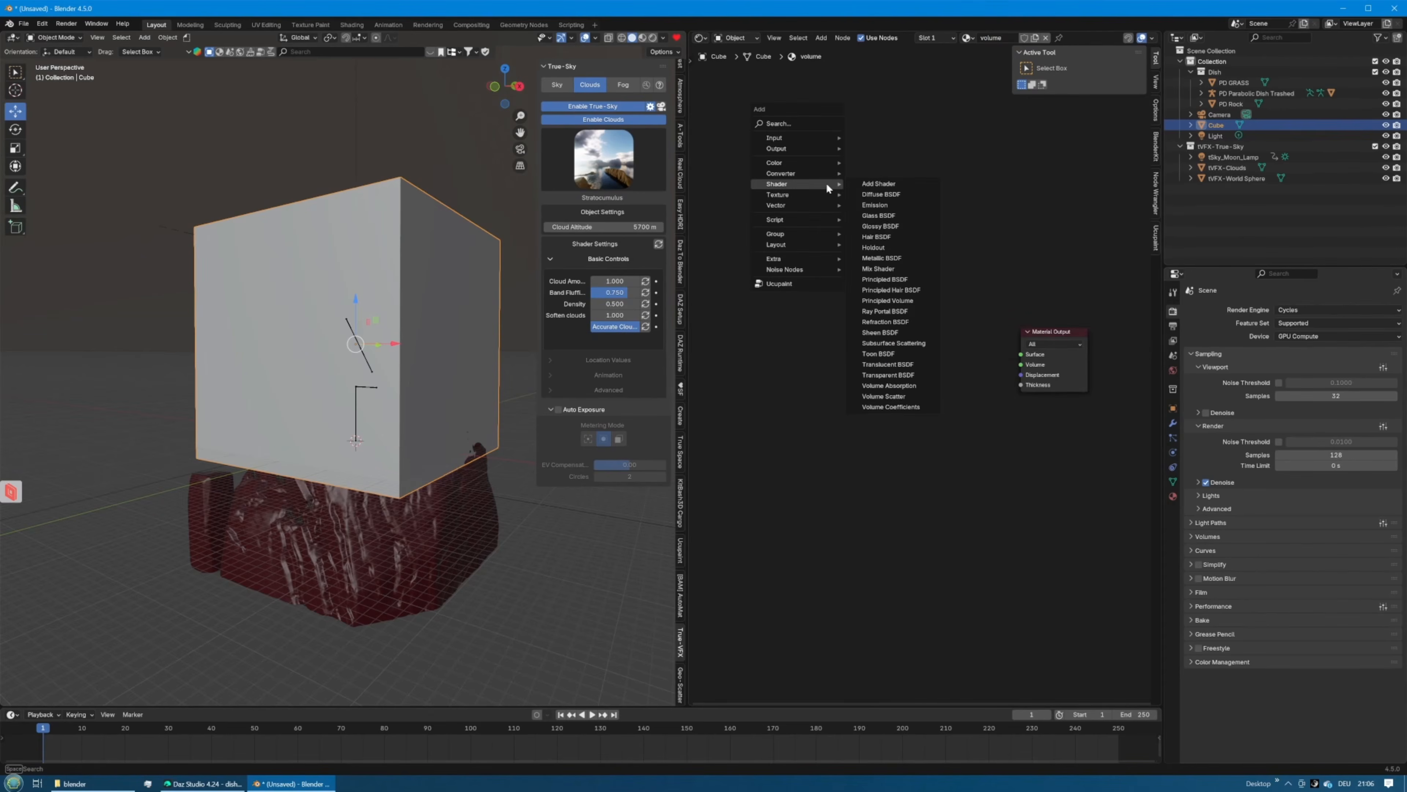
pyautogui.click(899, 395)
pyautogui.click(838, 322)
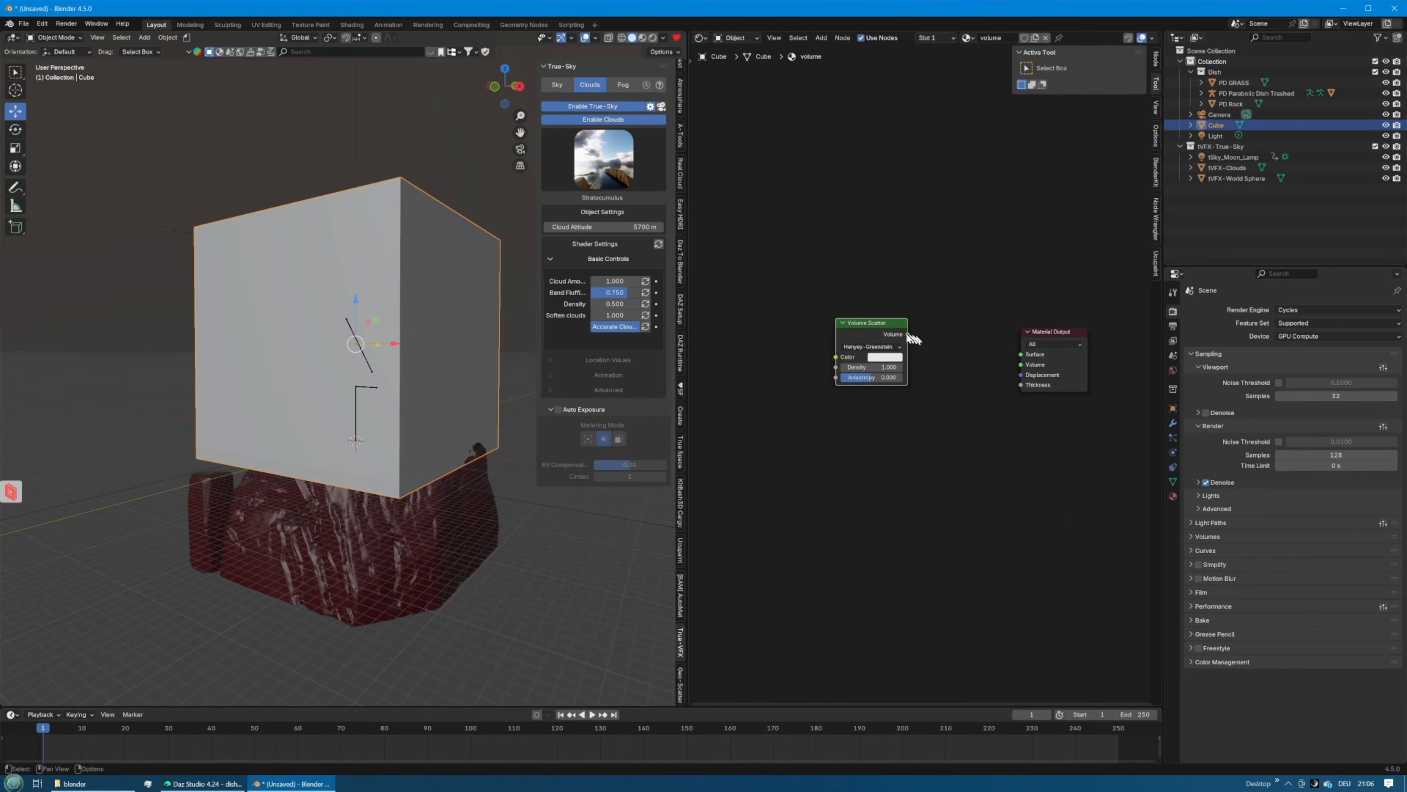
# Connect the Volume Scatter node to the Material Output's Volume input and set its density to 0.001
pyautogui.moveTo(909, 336); pyautogui.dragTo(1021, 364)
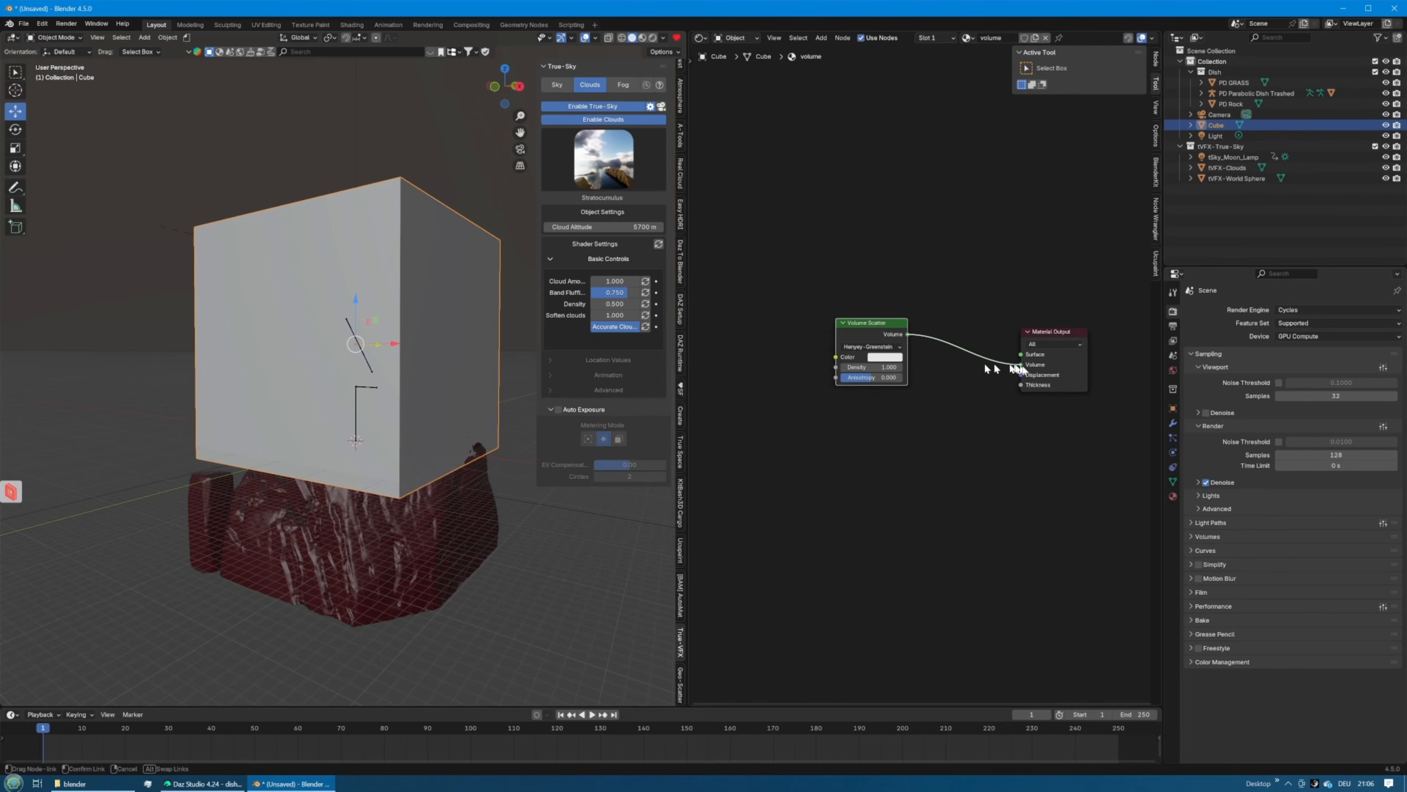
pyautogui.click(891, 368)
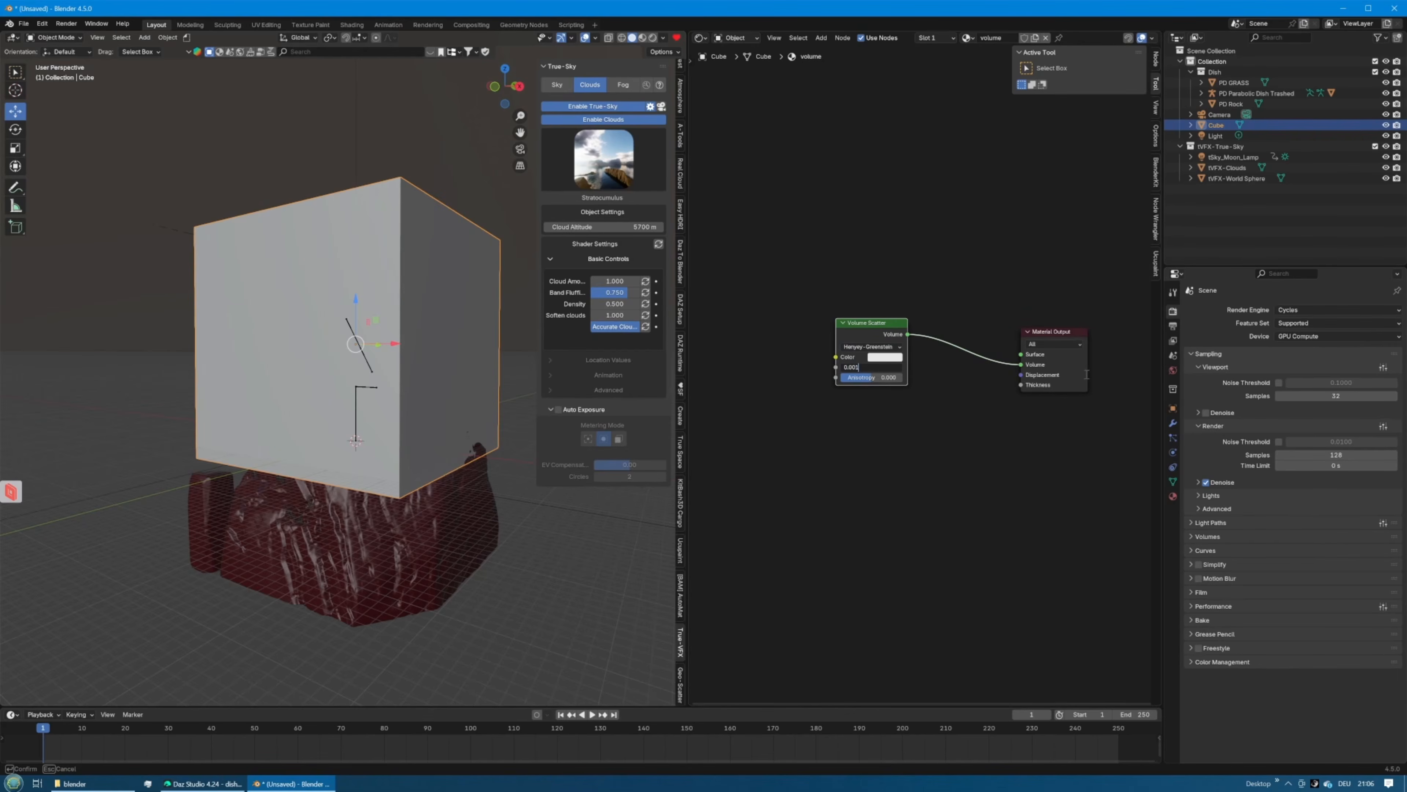
pyautogui.press('Return')
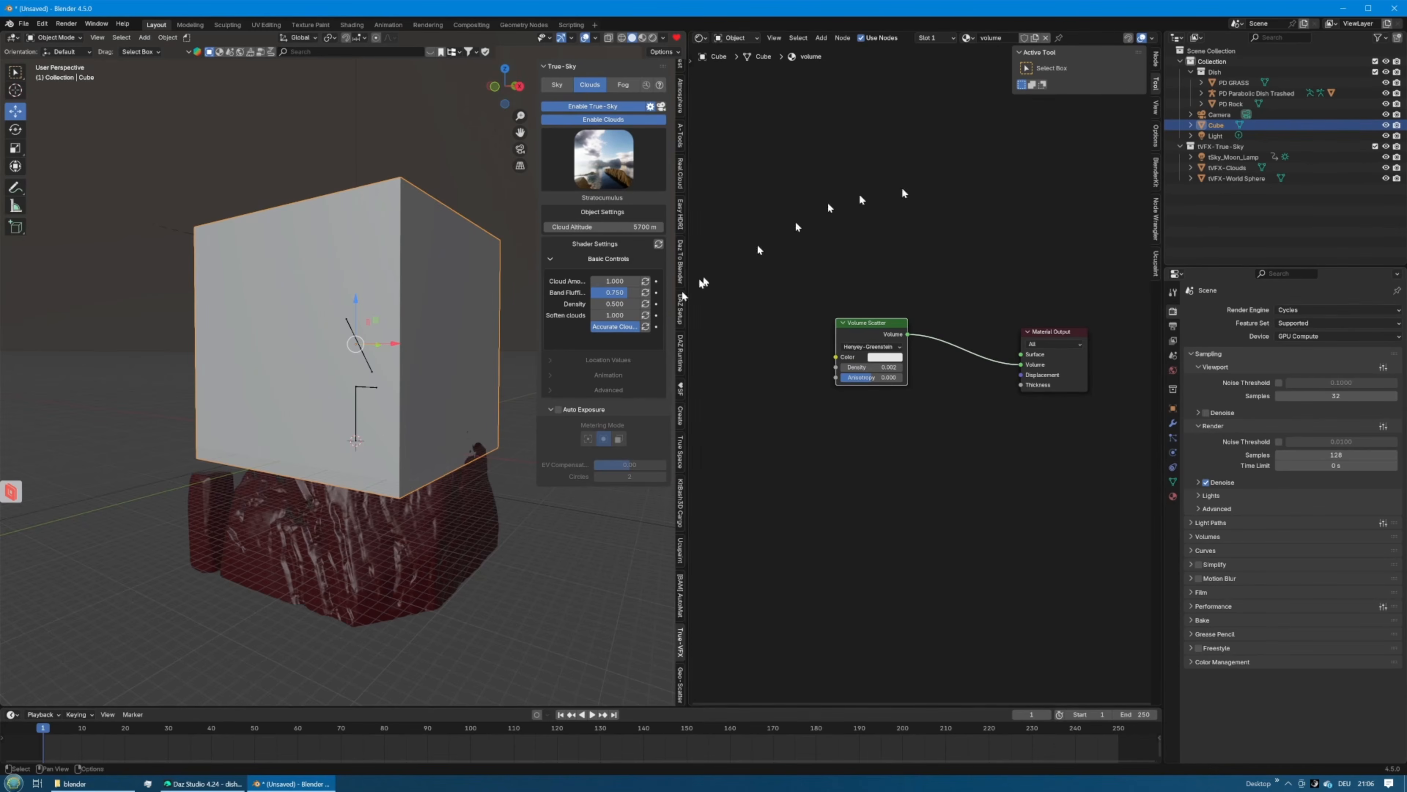
# Show the scene in Rendered shading through the camera, with the rock selected instead of the cube and the sidebar hidden
pyautogui.click(653, 37)
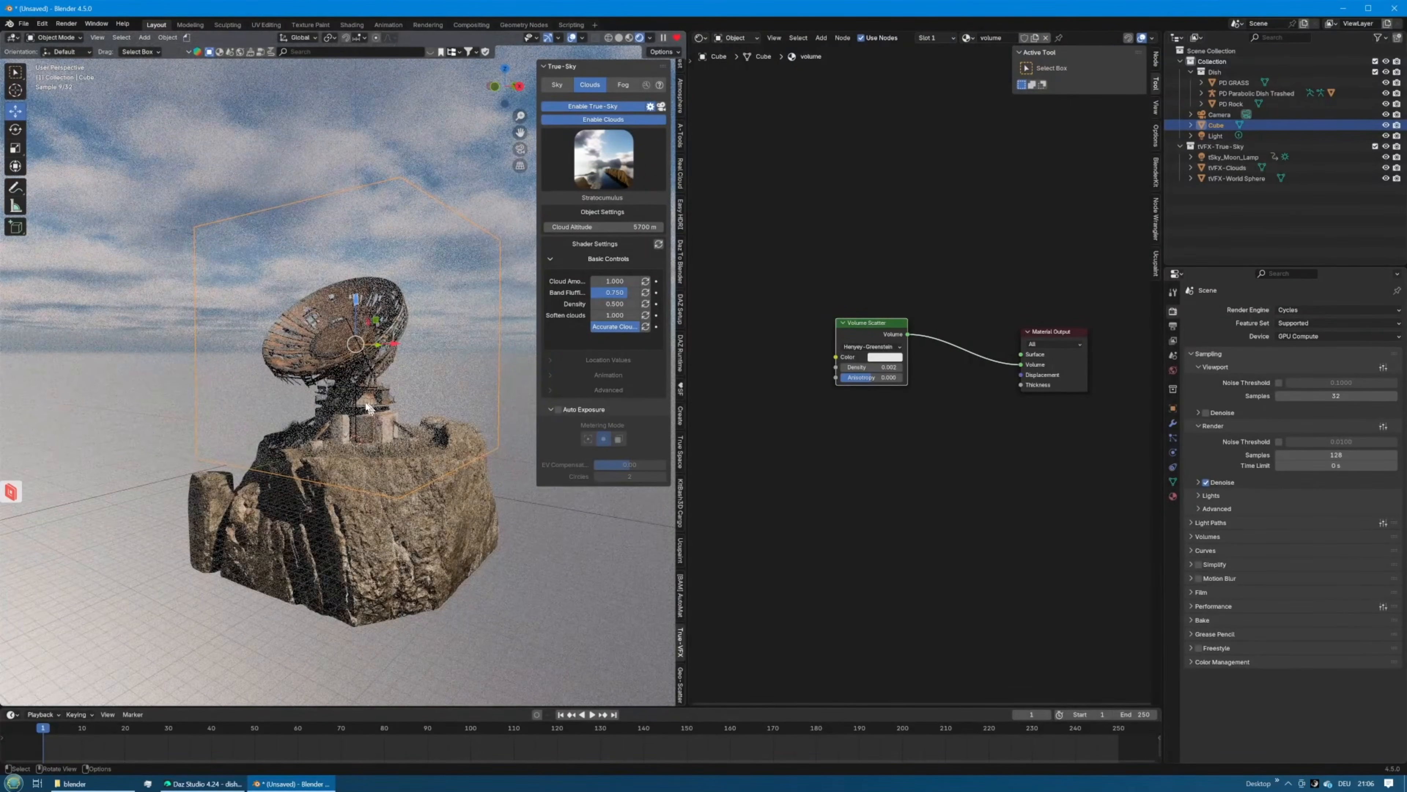
pyautogui.press('KP_0')
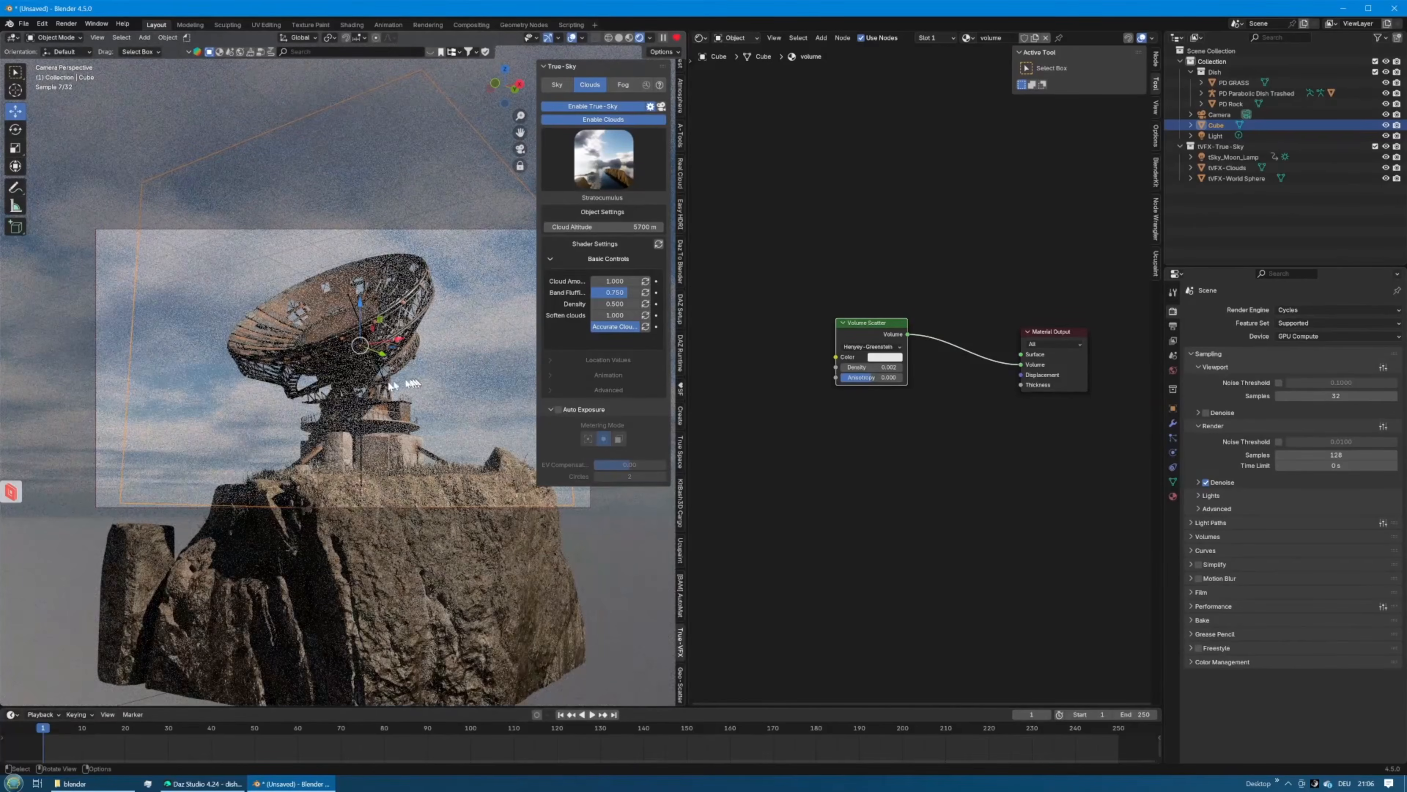
pyautogui.click(492, 560)
pyautogui.press('n')
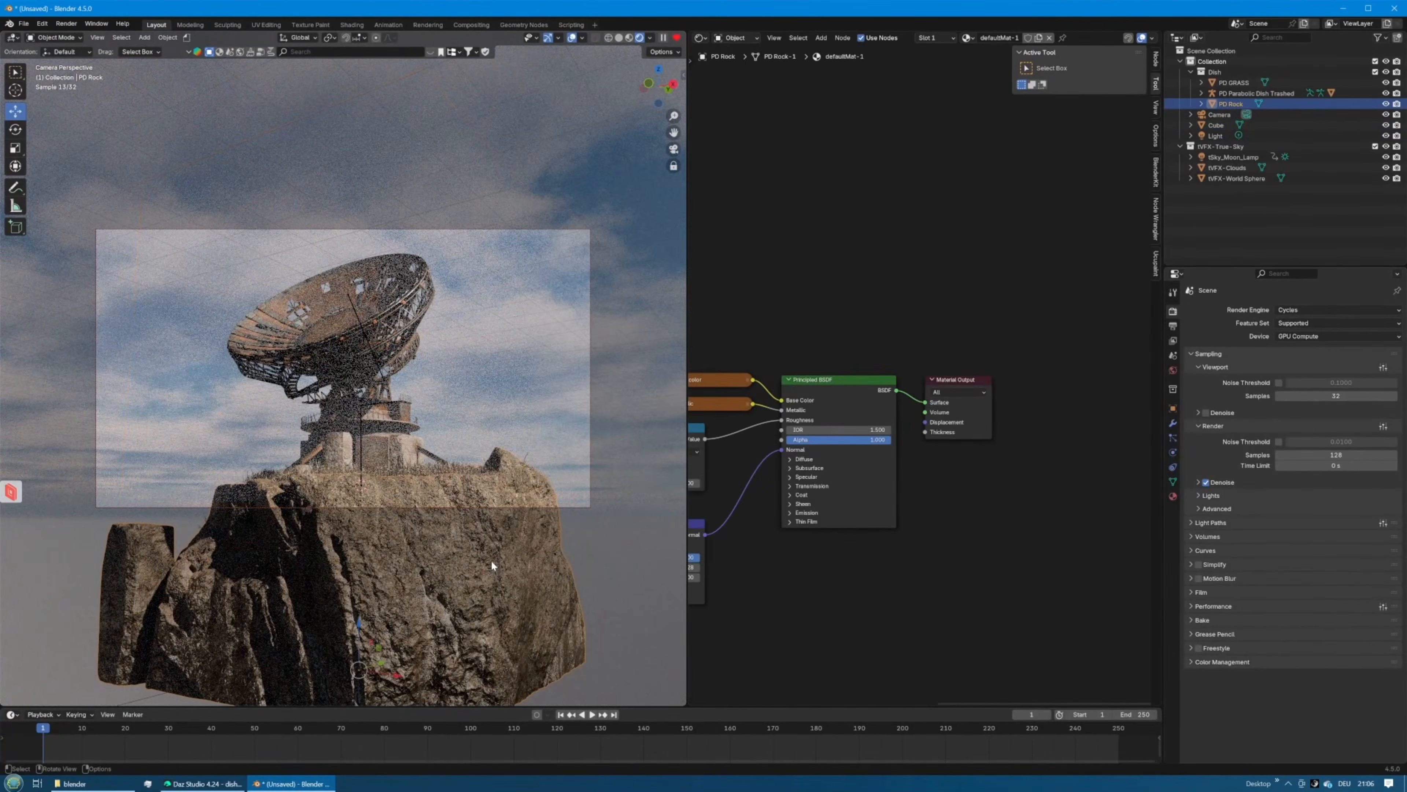
# Render the camera image and move the render window higher so it is fully on screen
pyautogui.press('F12')
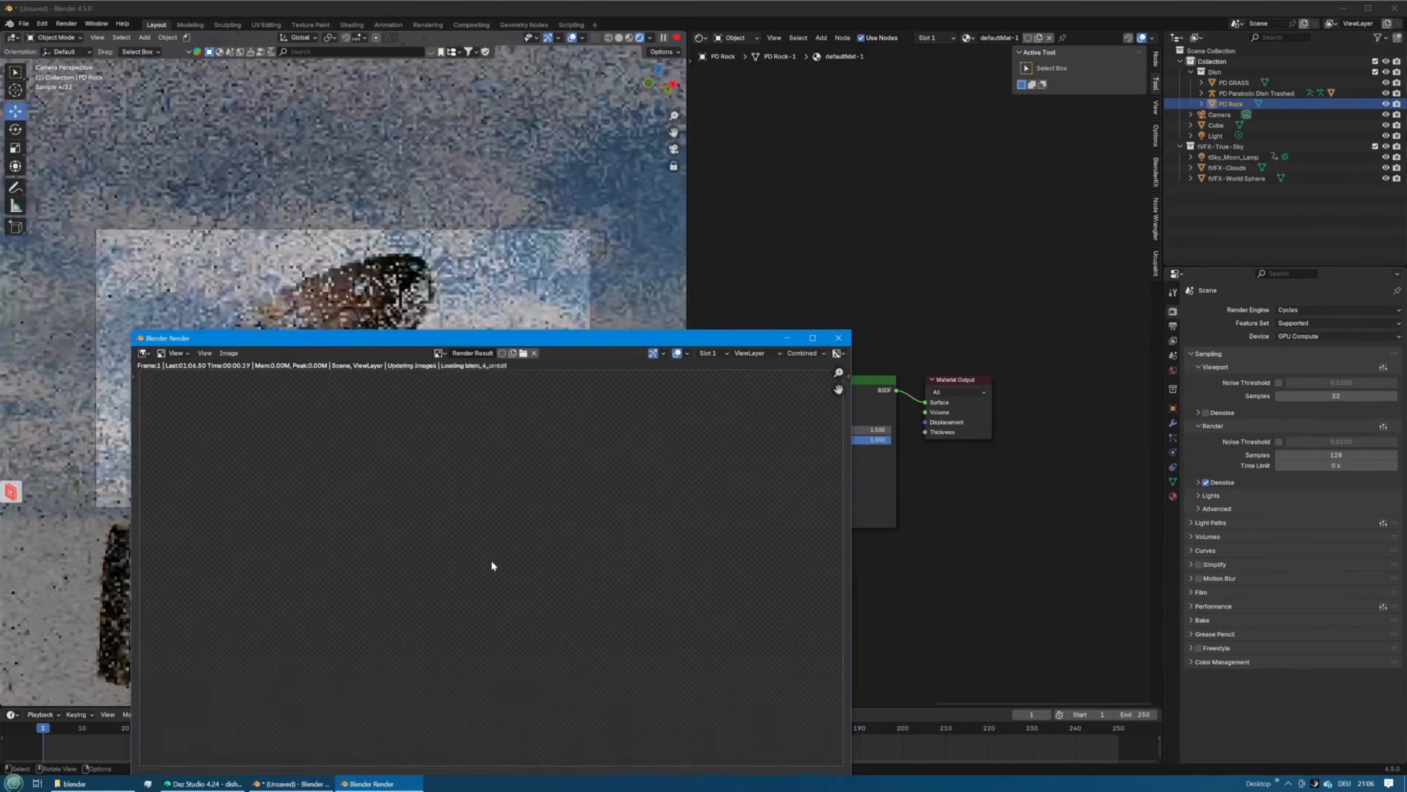
pyautogui.moveTo(597, 340); pyautogui.dragTo(711, 116)
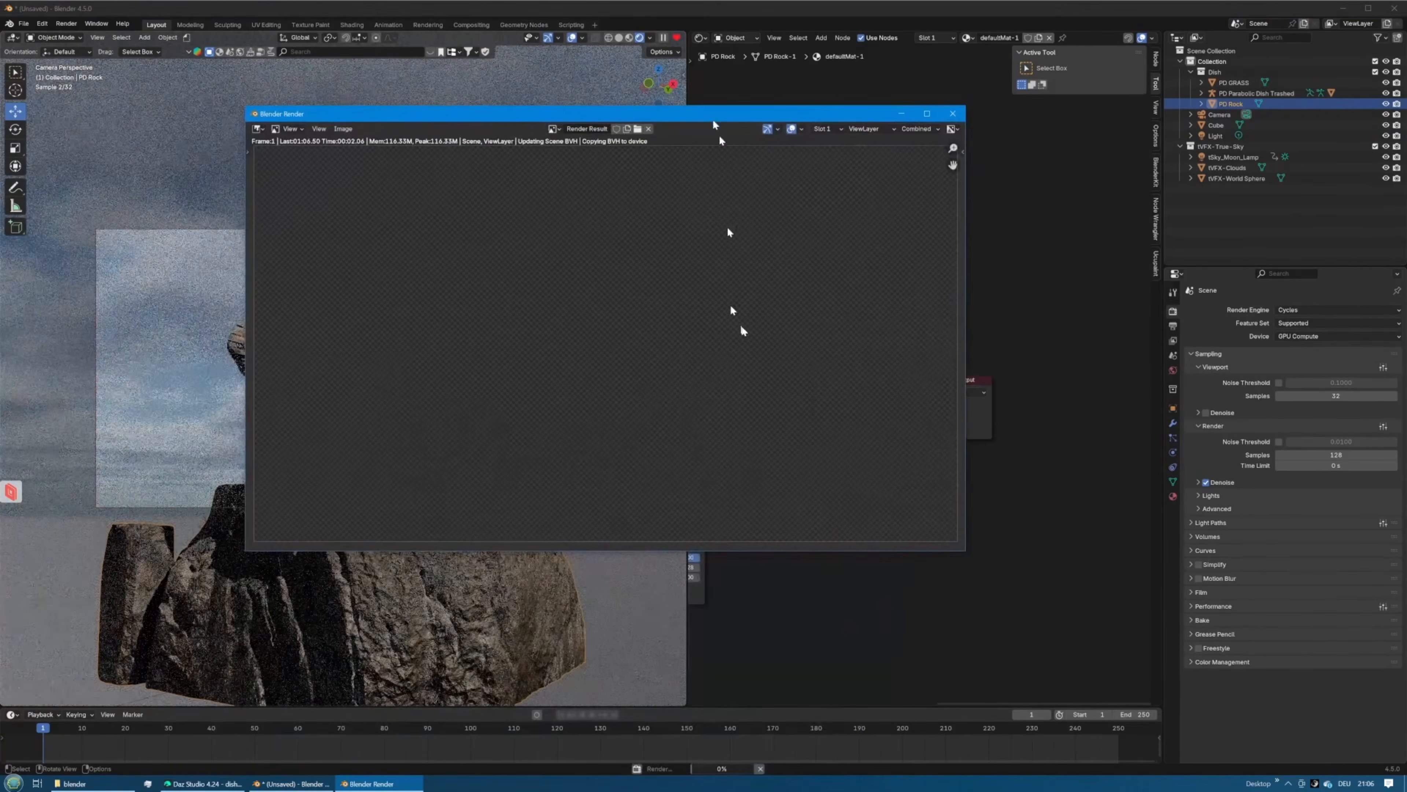